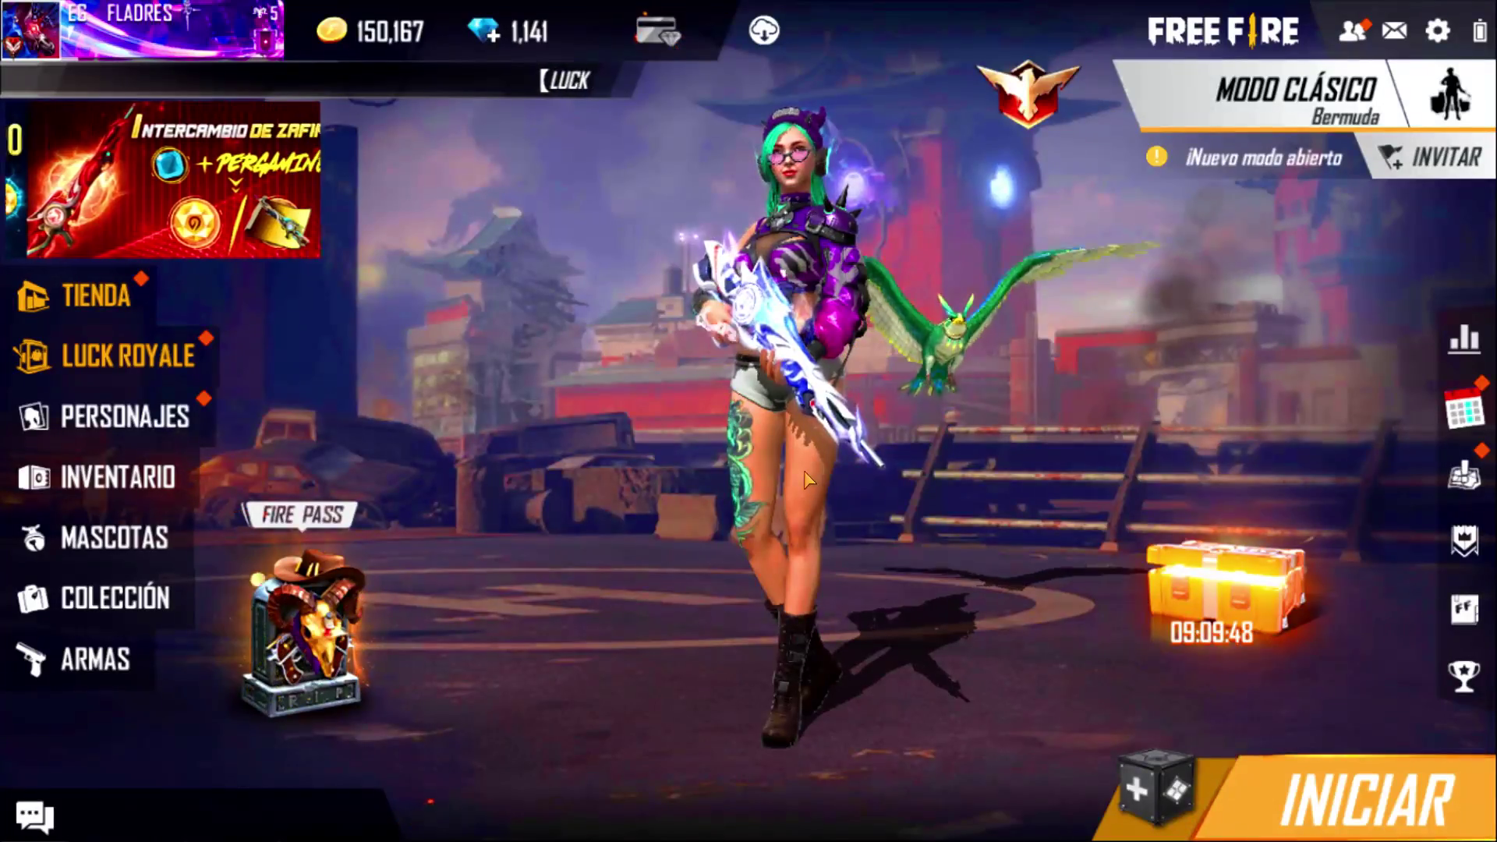
pyautogui.click(882, 447)
pyautogui.click(914, 460)
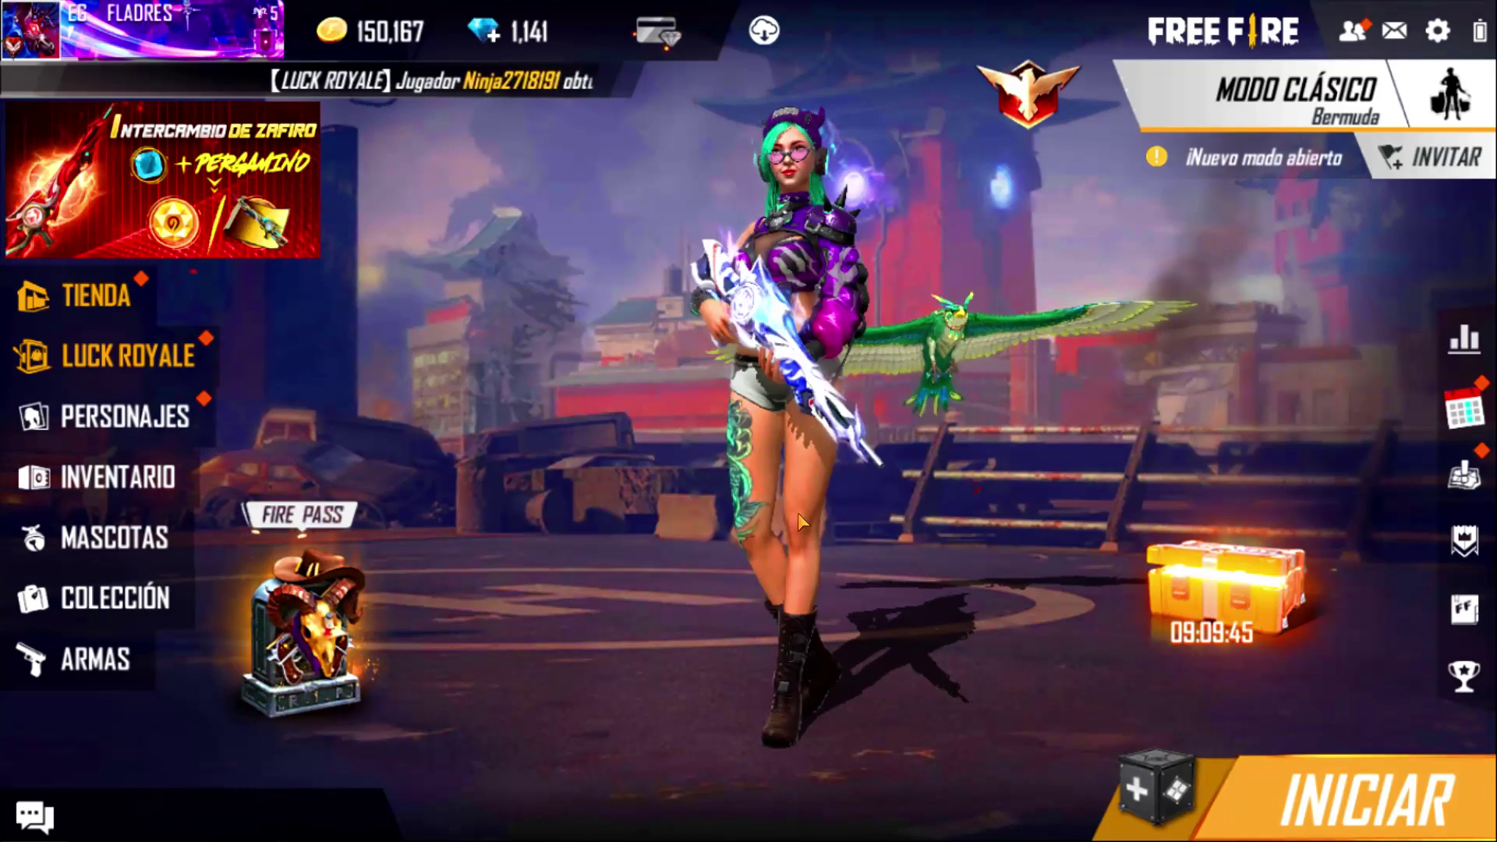
pyautogui.click(798, 513)
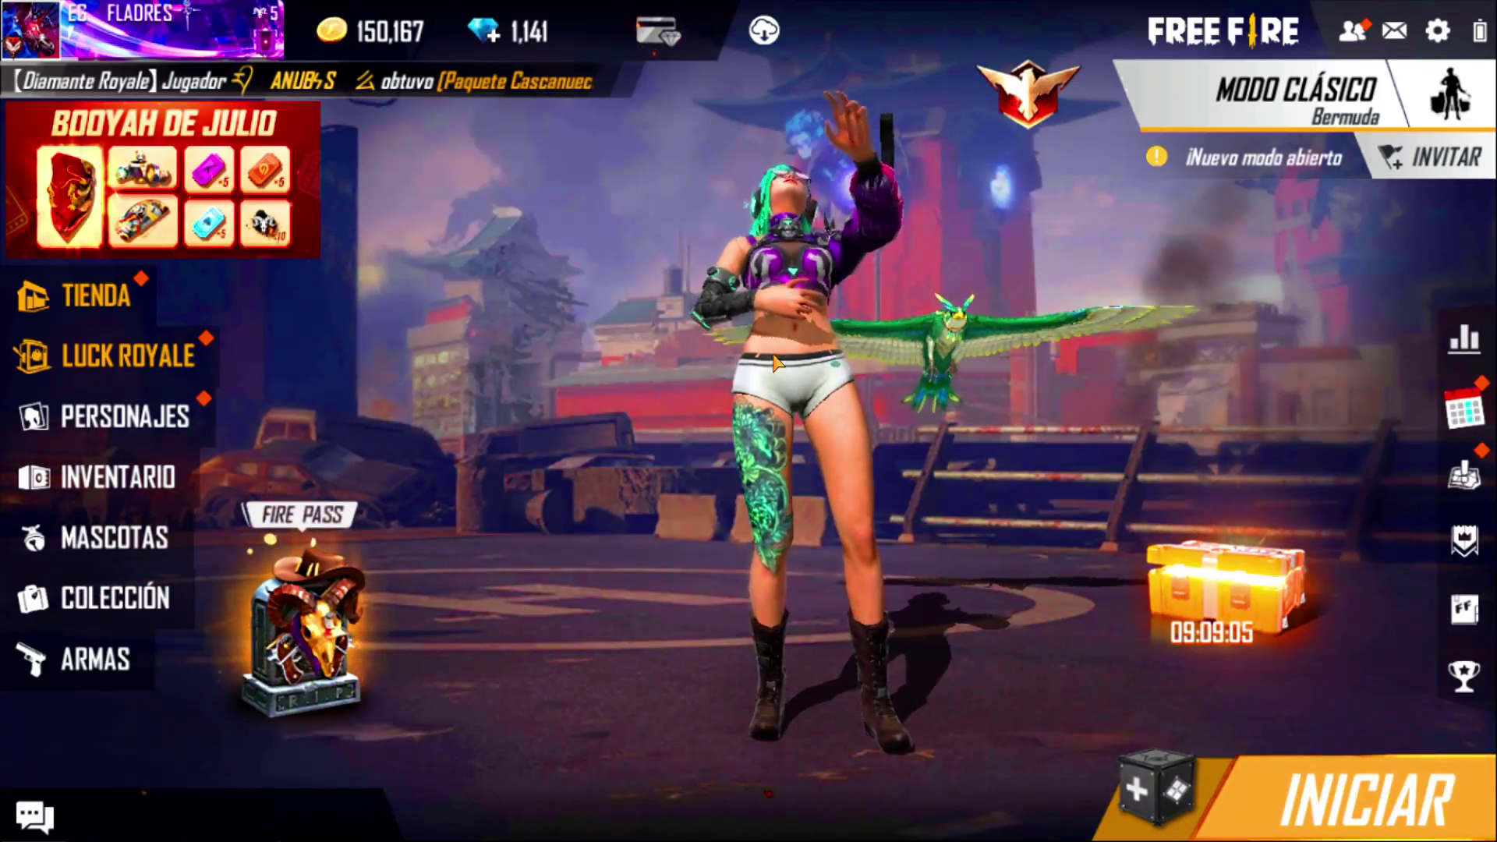
pyautogui.click(774, 363)
pyautogui.click(585, 412)
pyautogui.click(585, 412)
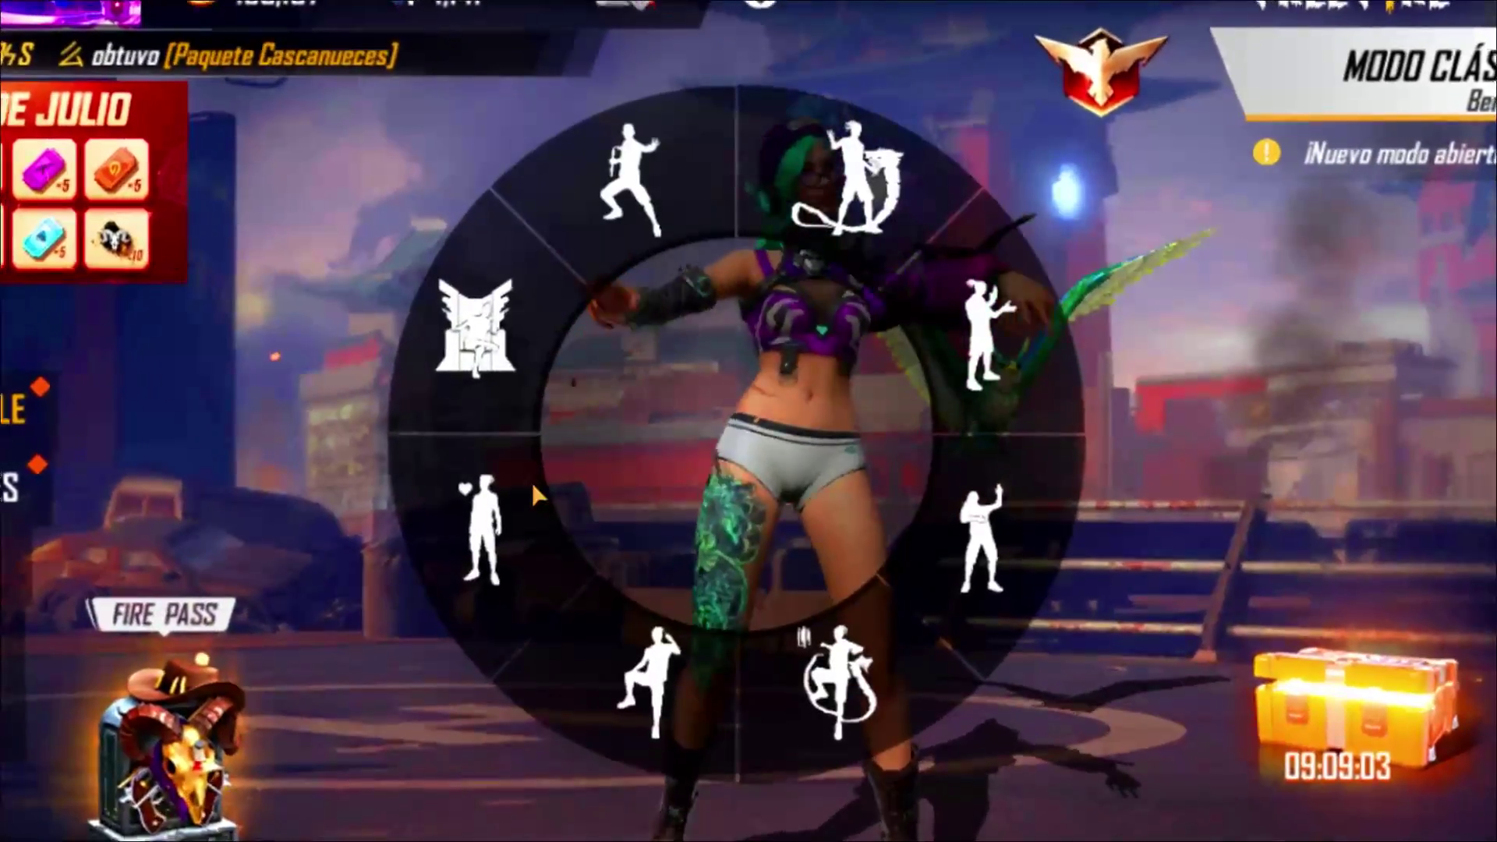
pyautogui.click(531, 482)
pyautogui.click(775, 388)
pyautogui.click(555, 326)
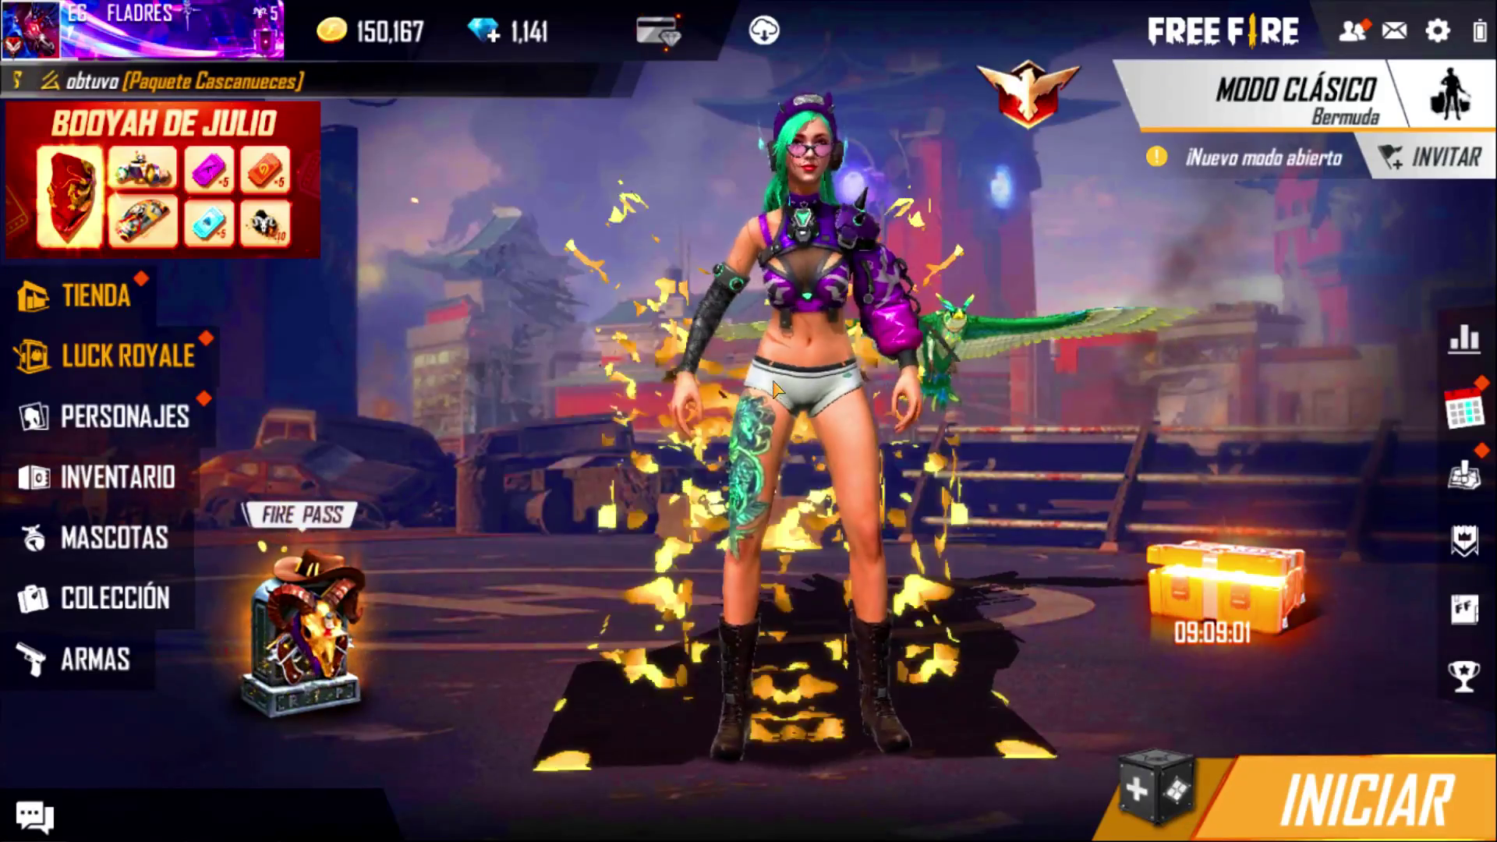
pyautogui.click(774, 387)
pyautogui.click(807, 403)
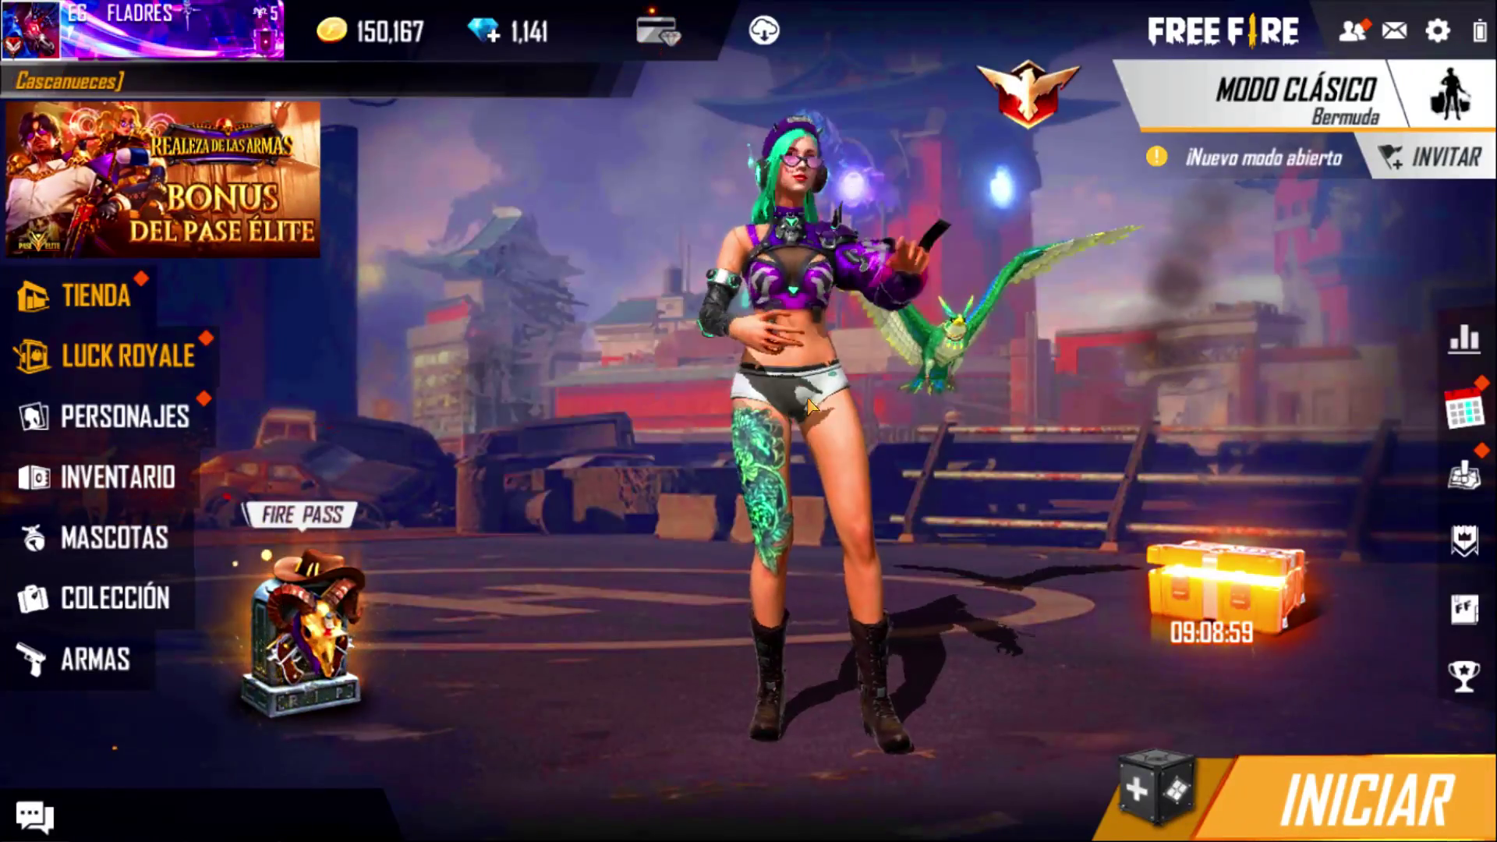
pyautogui.click(810, 406)
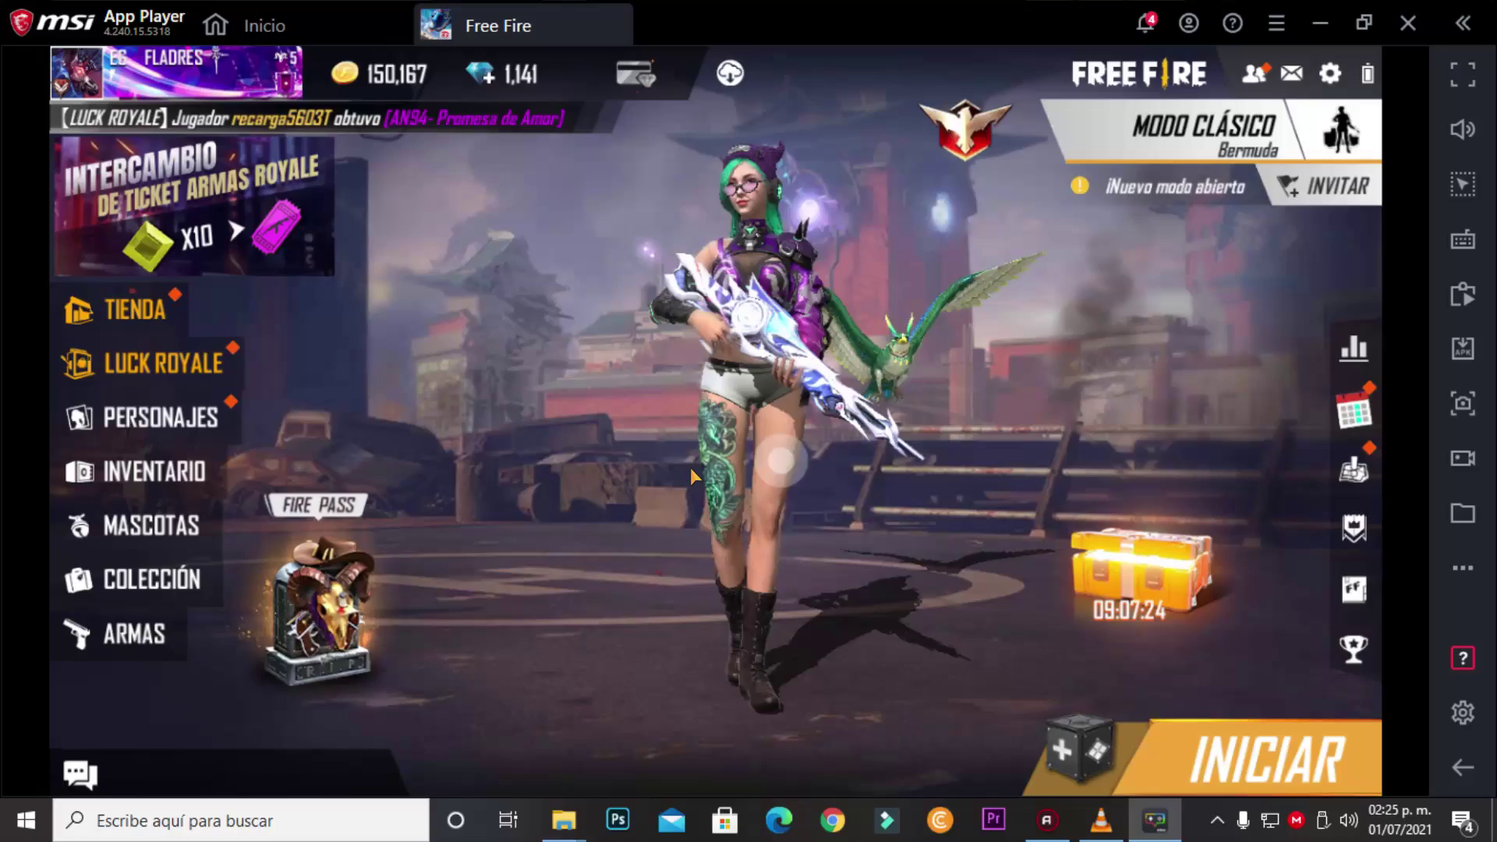
pyautogui.click(783, 452)
pyautogui.click(923, 463)
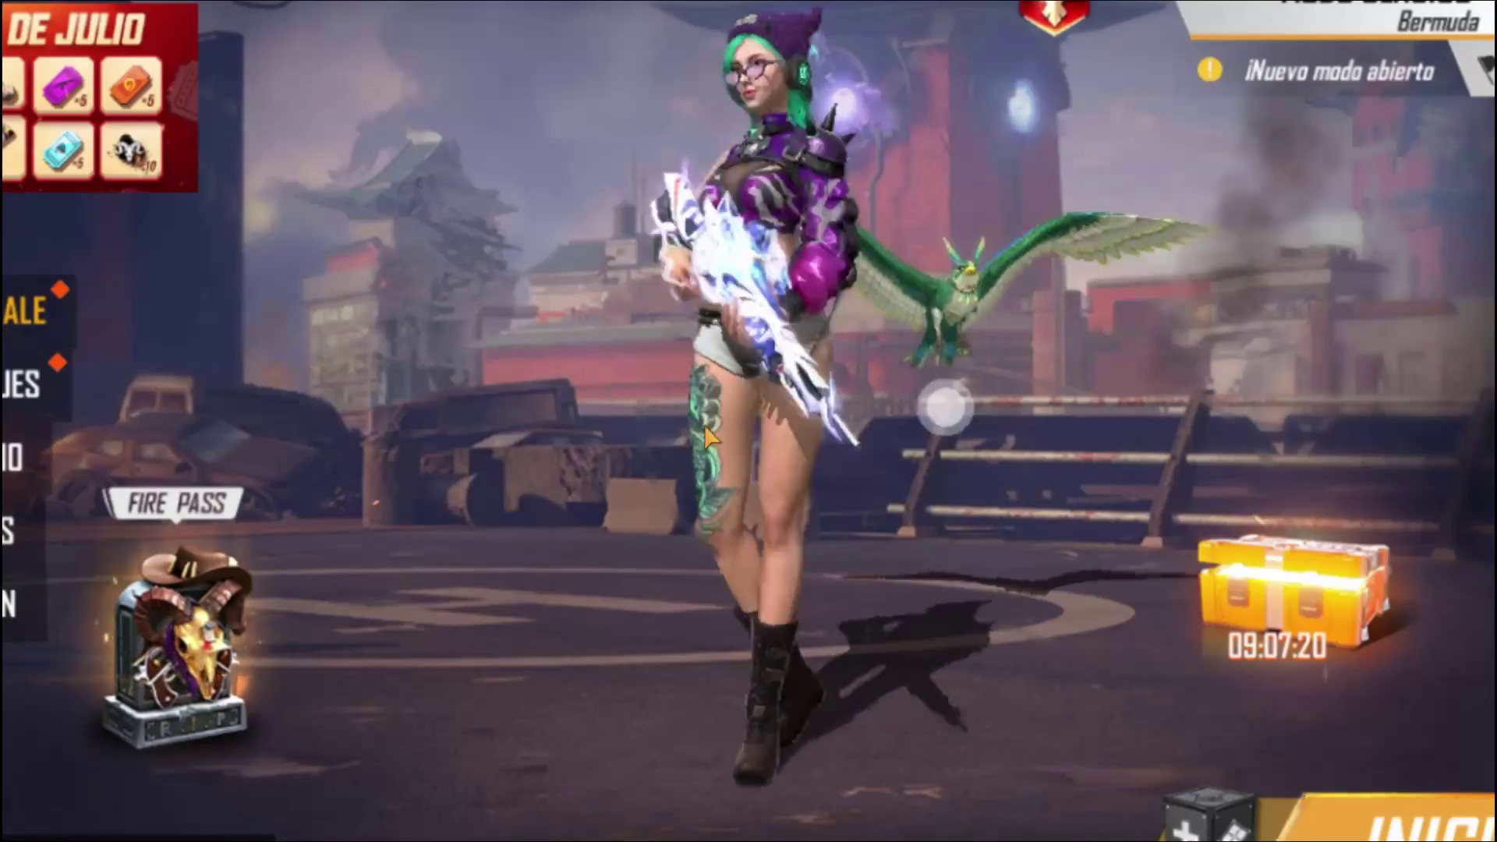
pyautogui.moveTo(706, 436); pyautogui.dragTo(638, 425)
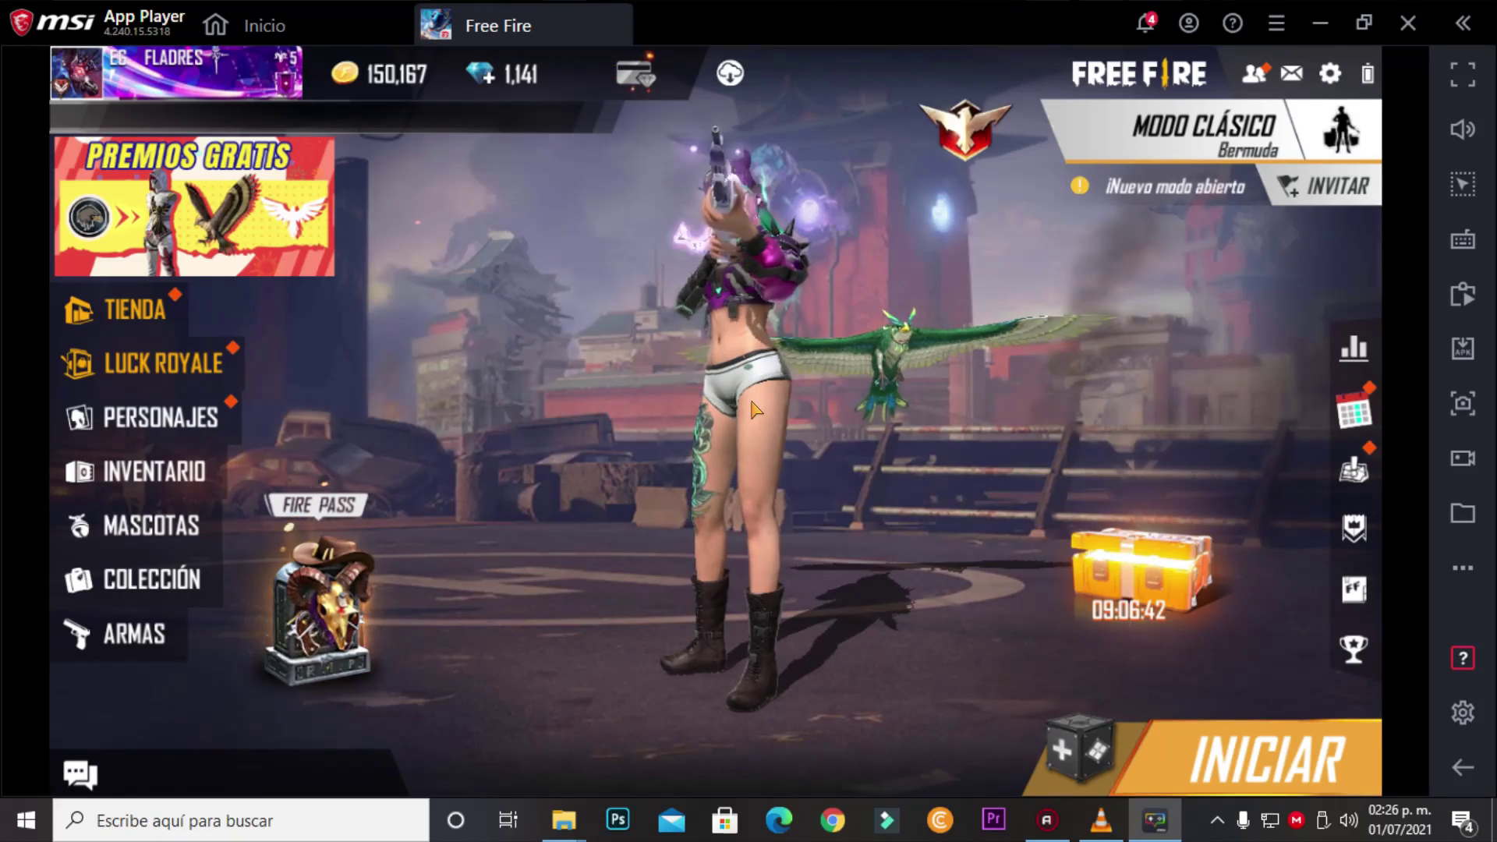
# - Switch to the Nueva carpeta folder in File Explorer and extract the voicemod archive into that same folder
pyautogui.moveTo(563, 820)
pyautogui.click(709, 659)
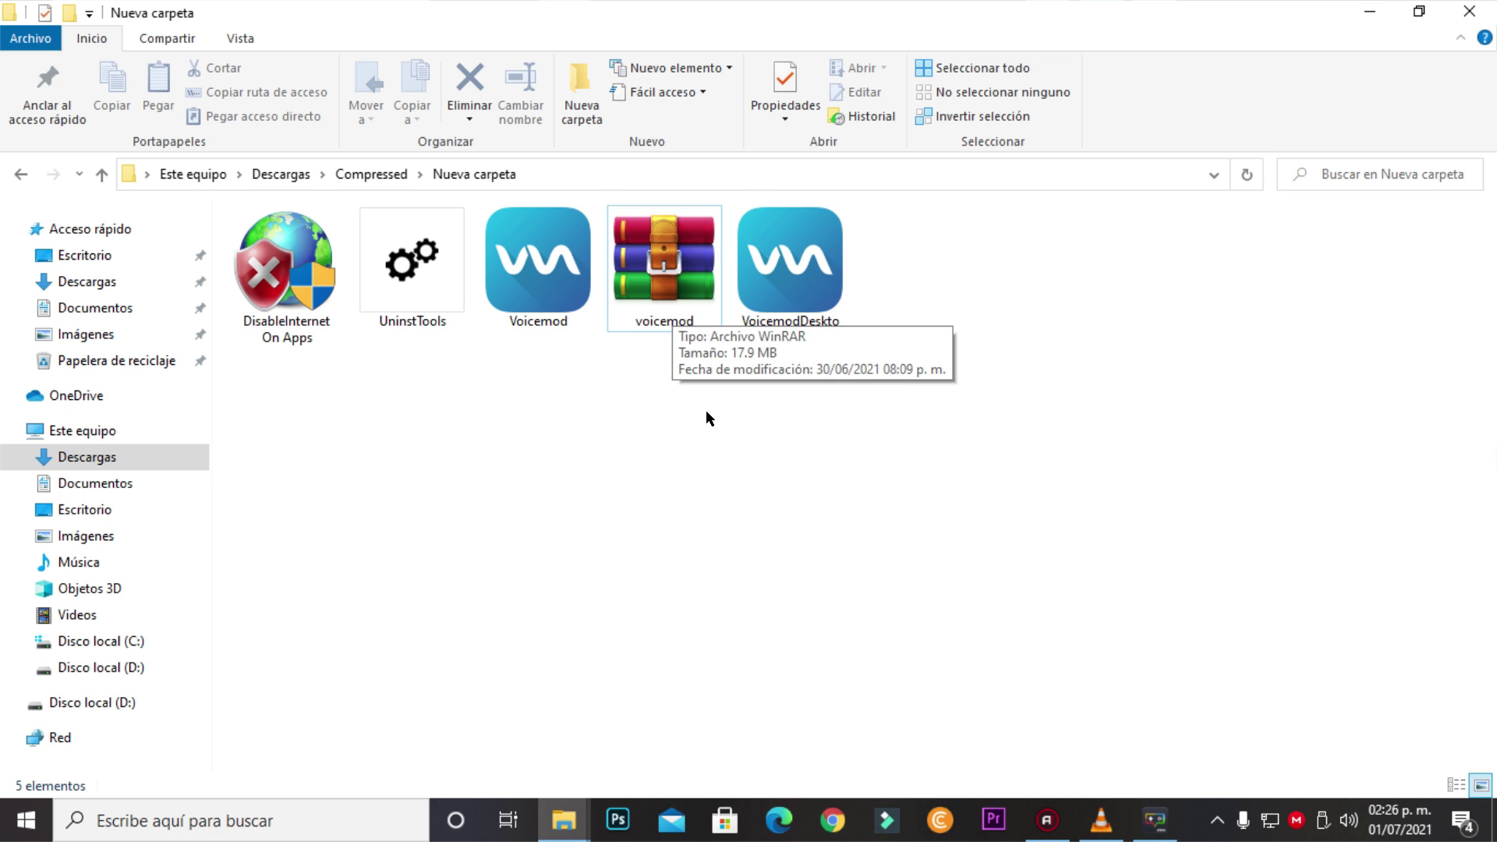
pyautogui.rightClick(670, 234)
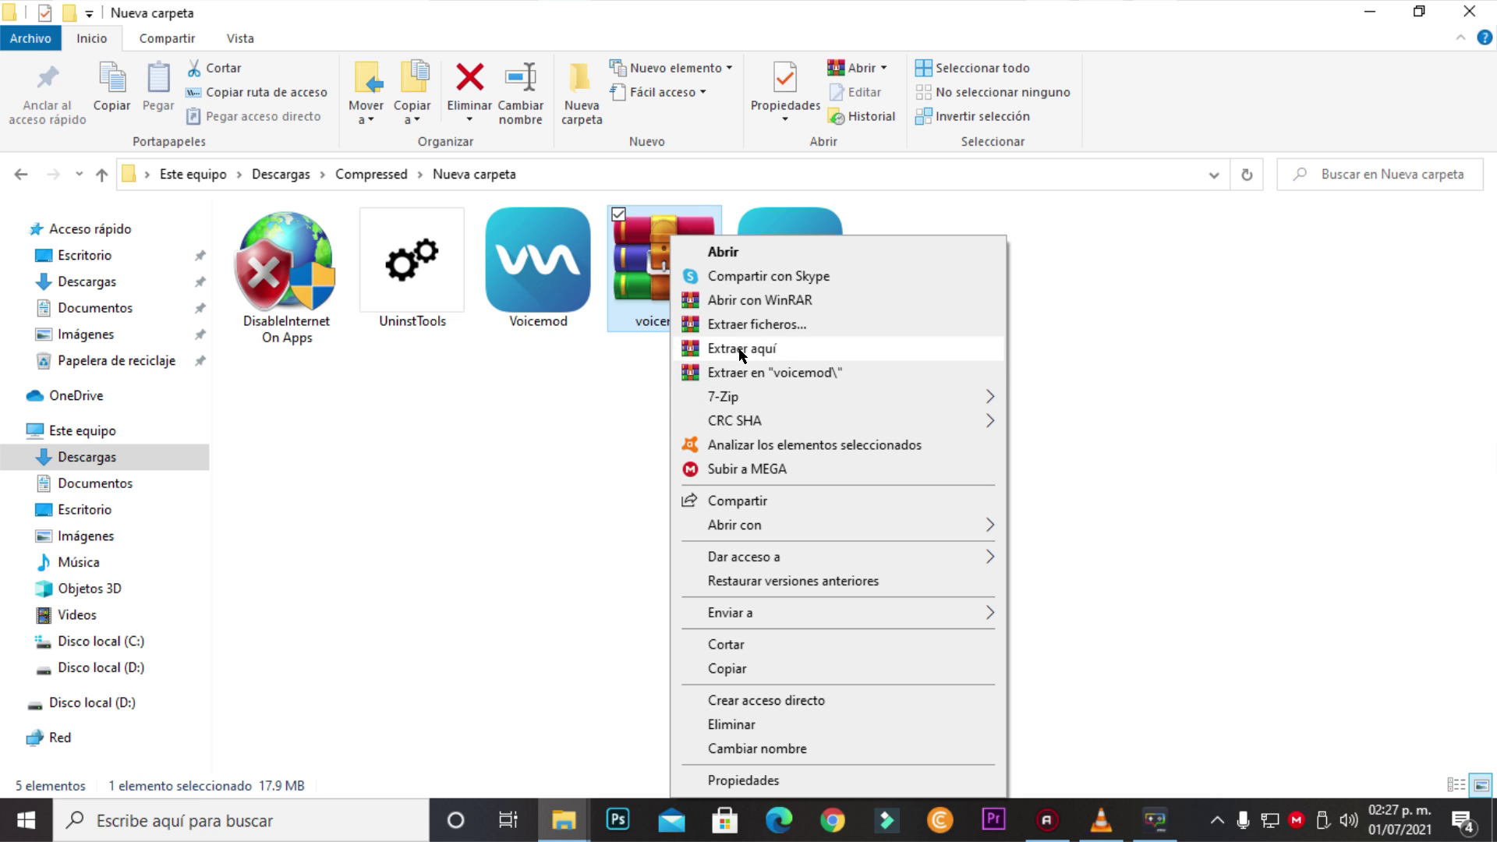
pyautogui.click(732, 360)
# - Look over the DisableInternet On Apps, UninstTools, Voicemod and VoicemodDesktop files extracted from the archive
pyautogui.click(410, 290)
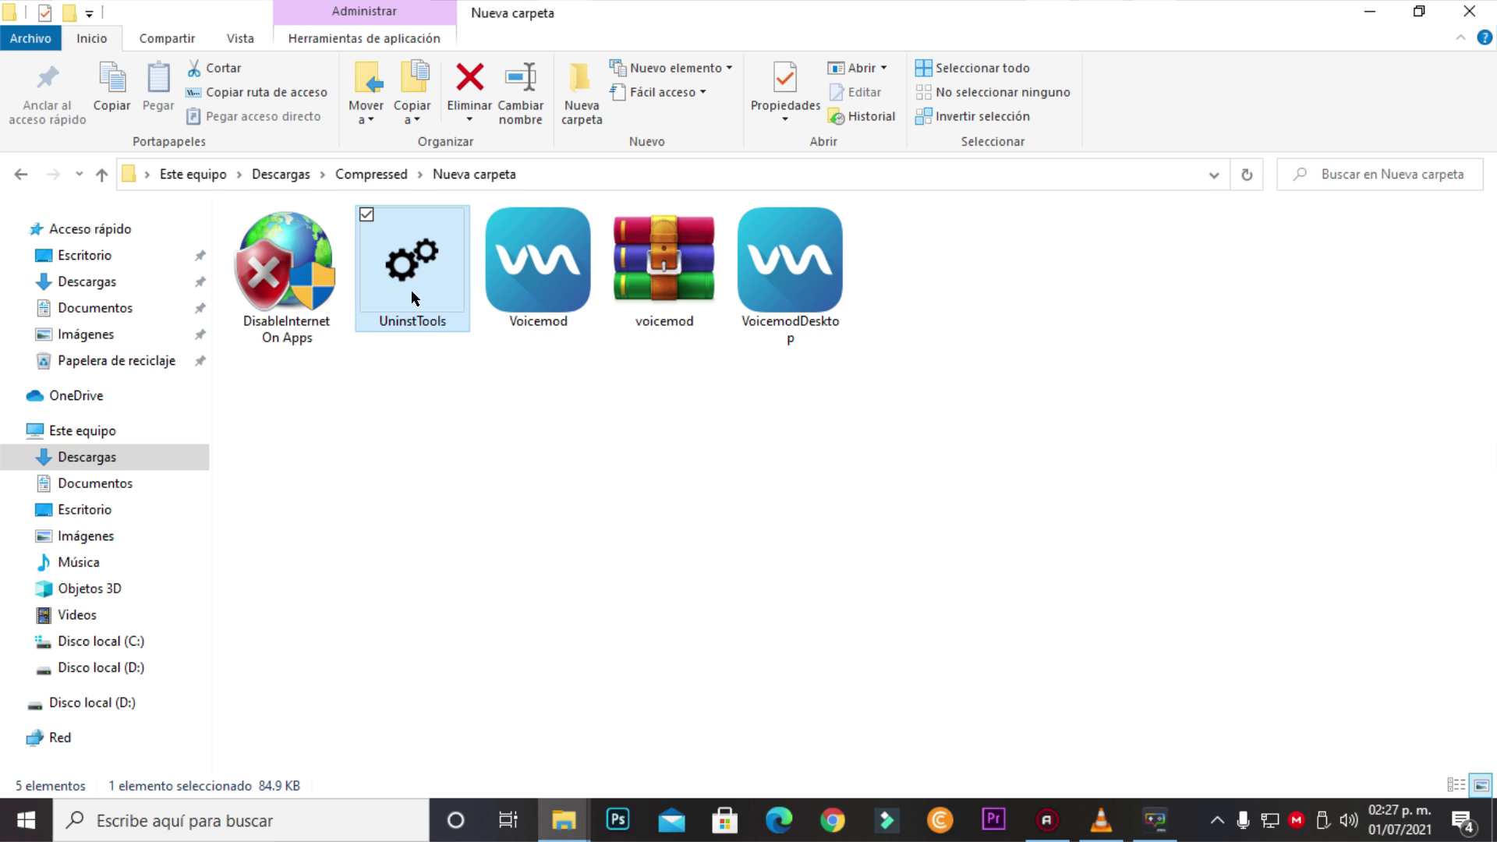
pyautogui.click(564, 283)
pyautogui.click(765, 284)
pyautogui.click(551, 290)
pyautogui.click(286, 265)
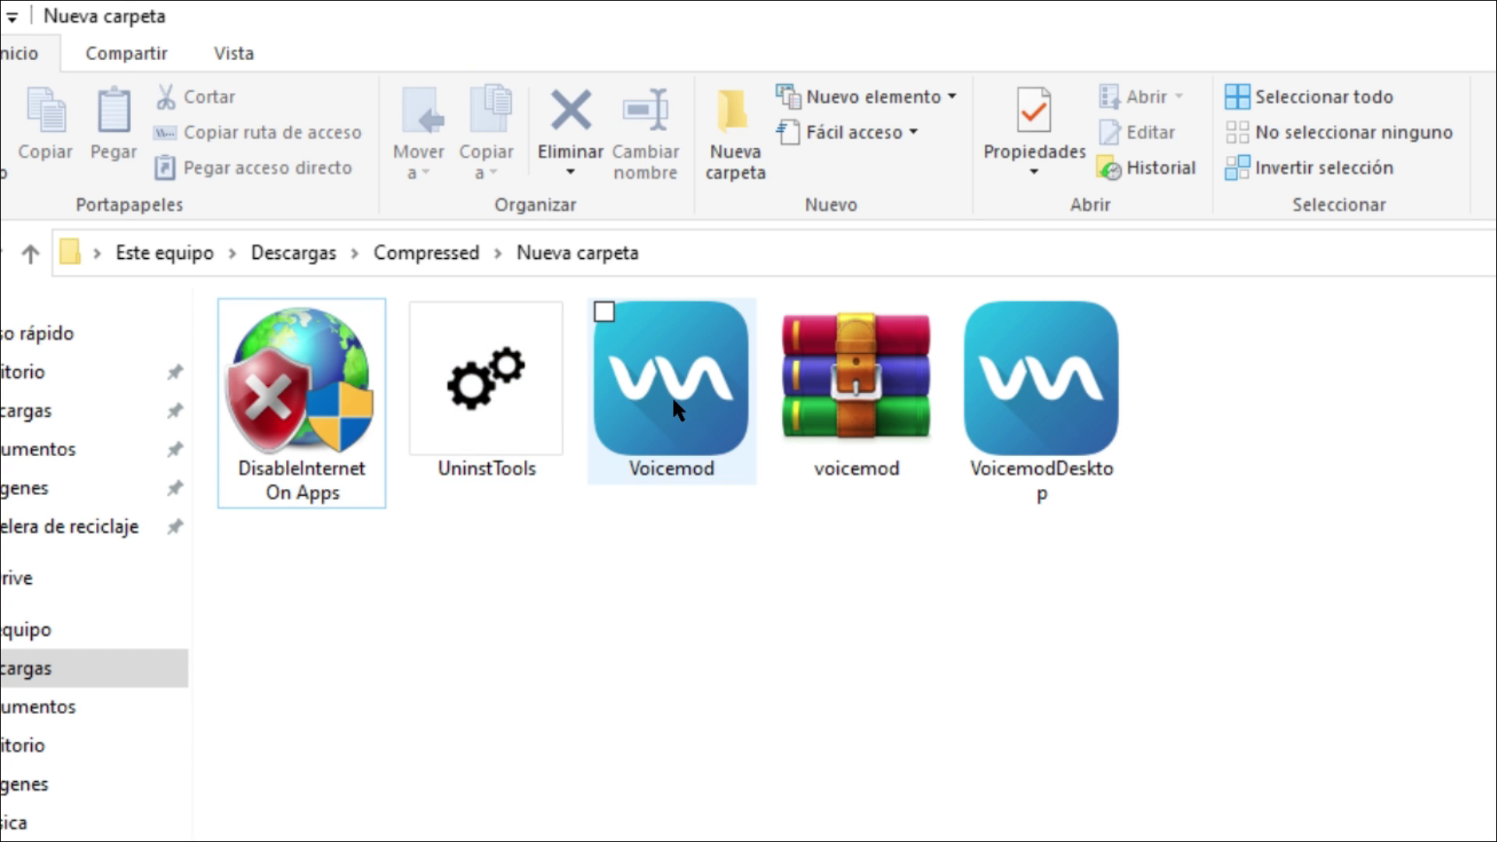
pyautogui.click(1003, 397)
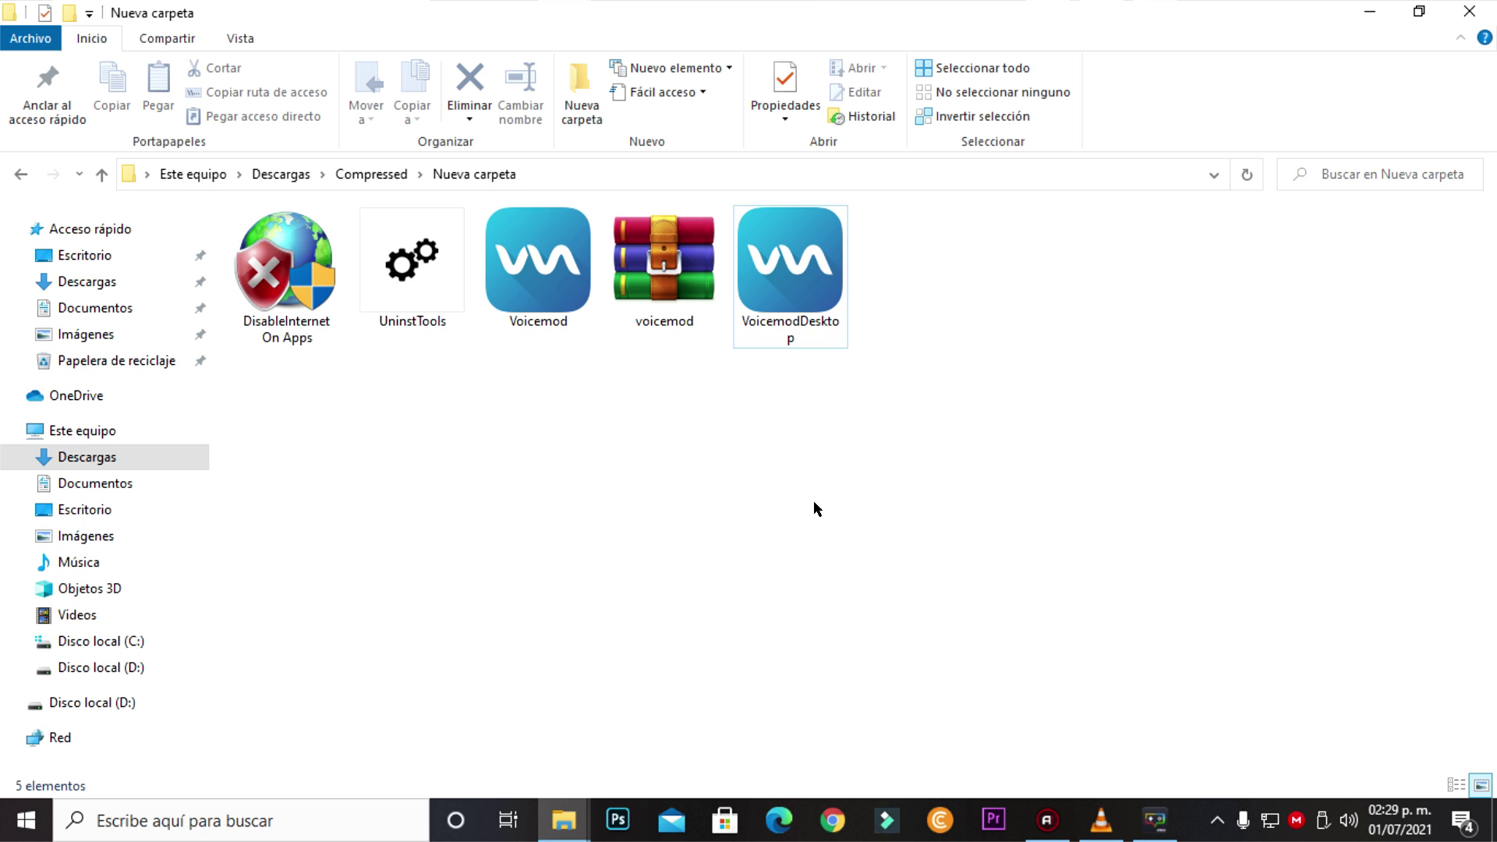
pyautogui.click(546, 310)
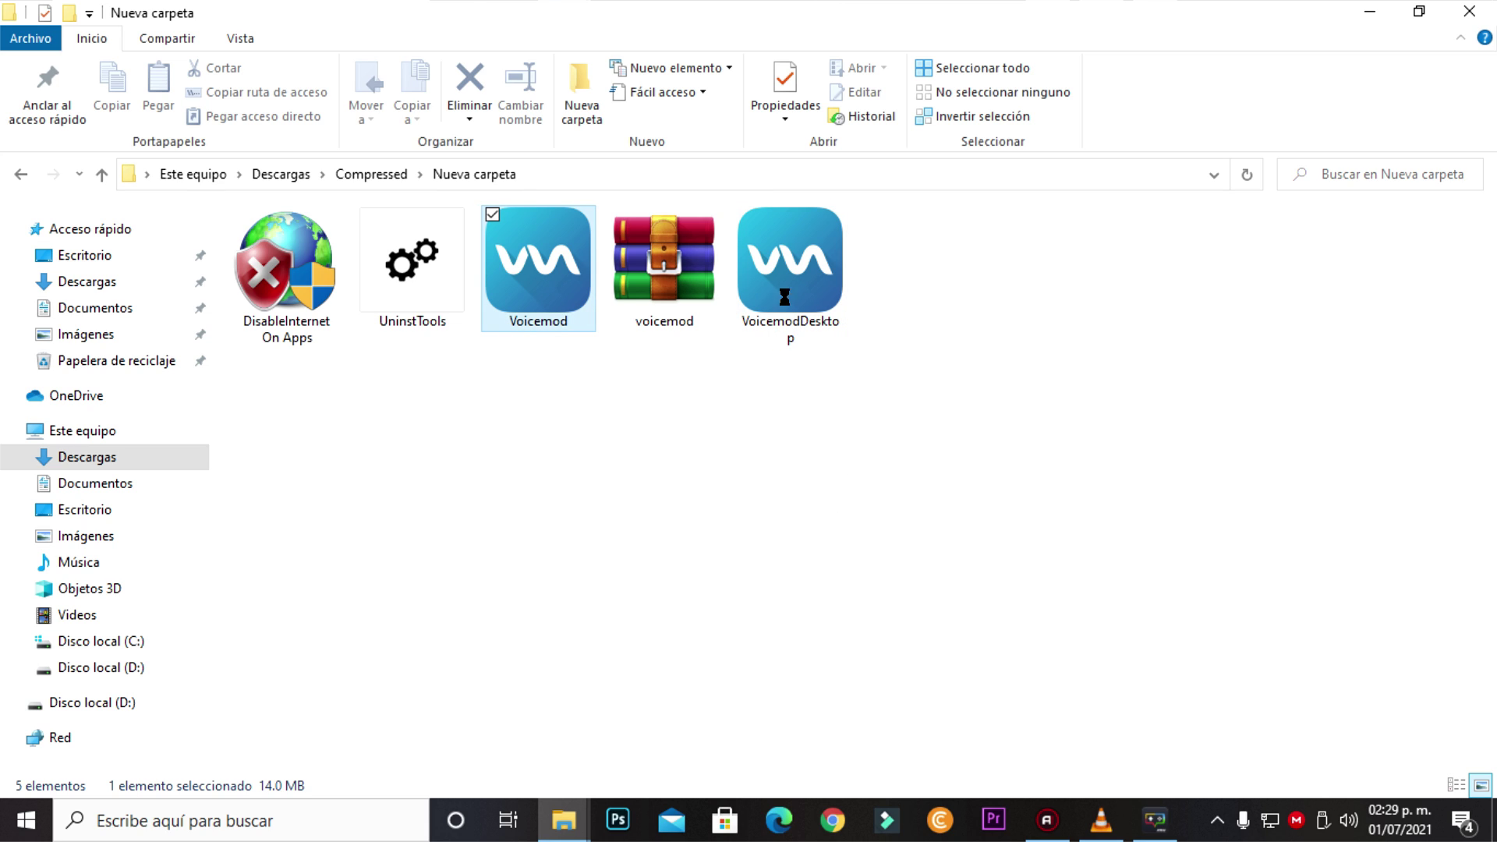
pyautogui.click(785, 325)
pyautogui.click(553, 310)
pyautogui.click(294, 303)
pyautogui.click(514, 290)
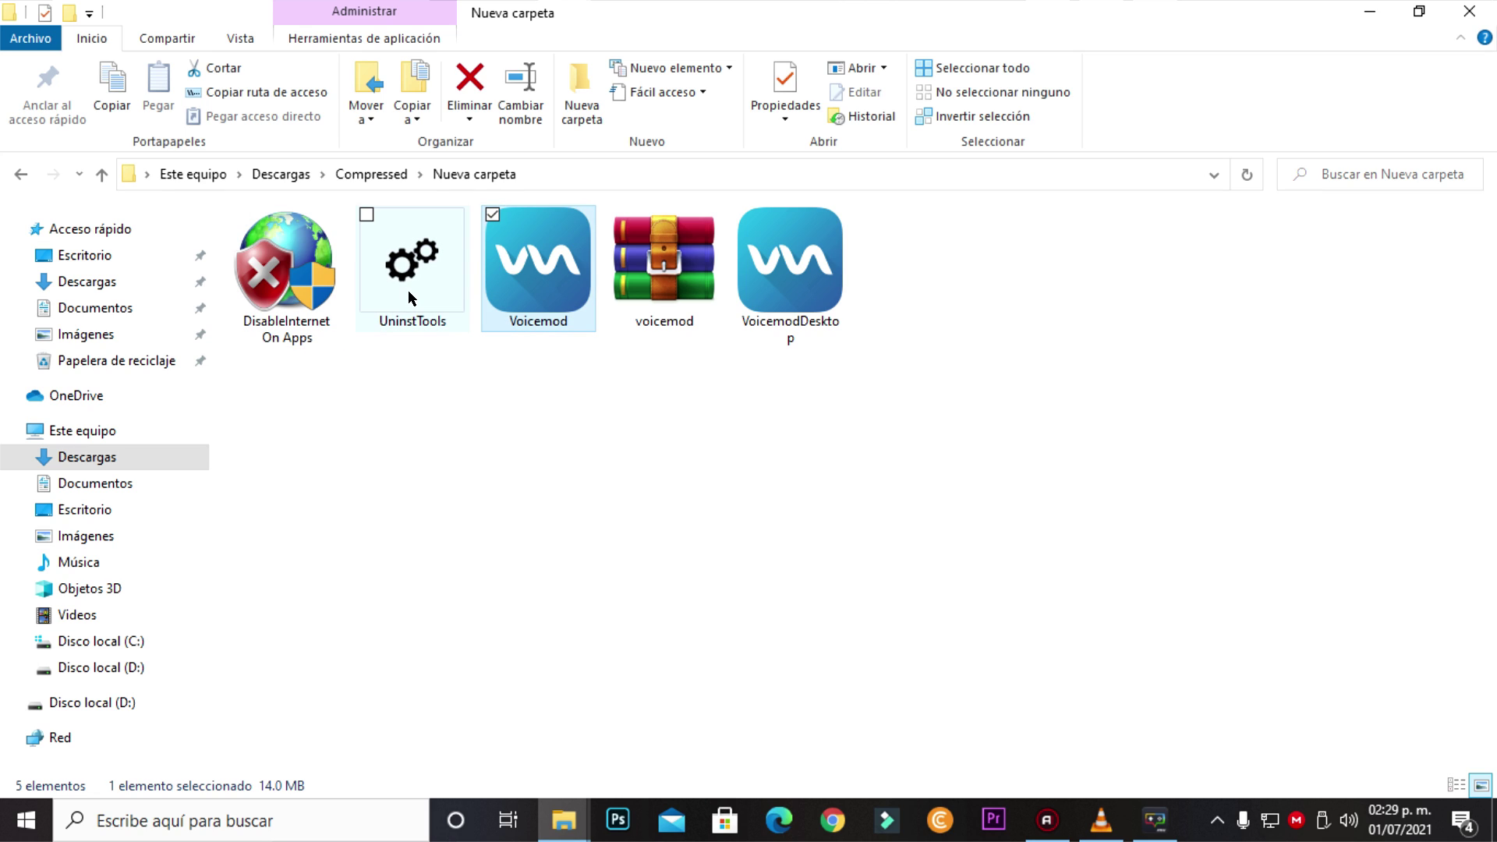
pyautogui.click(724, 534)
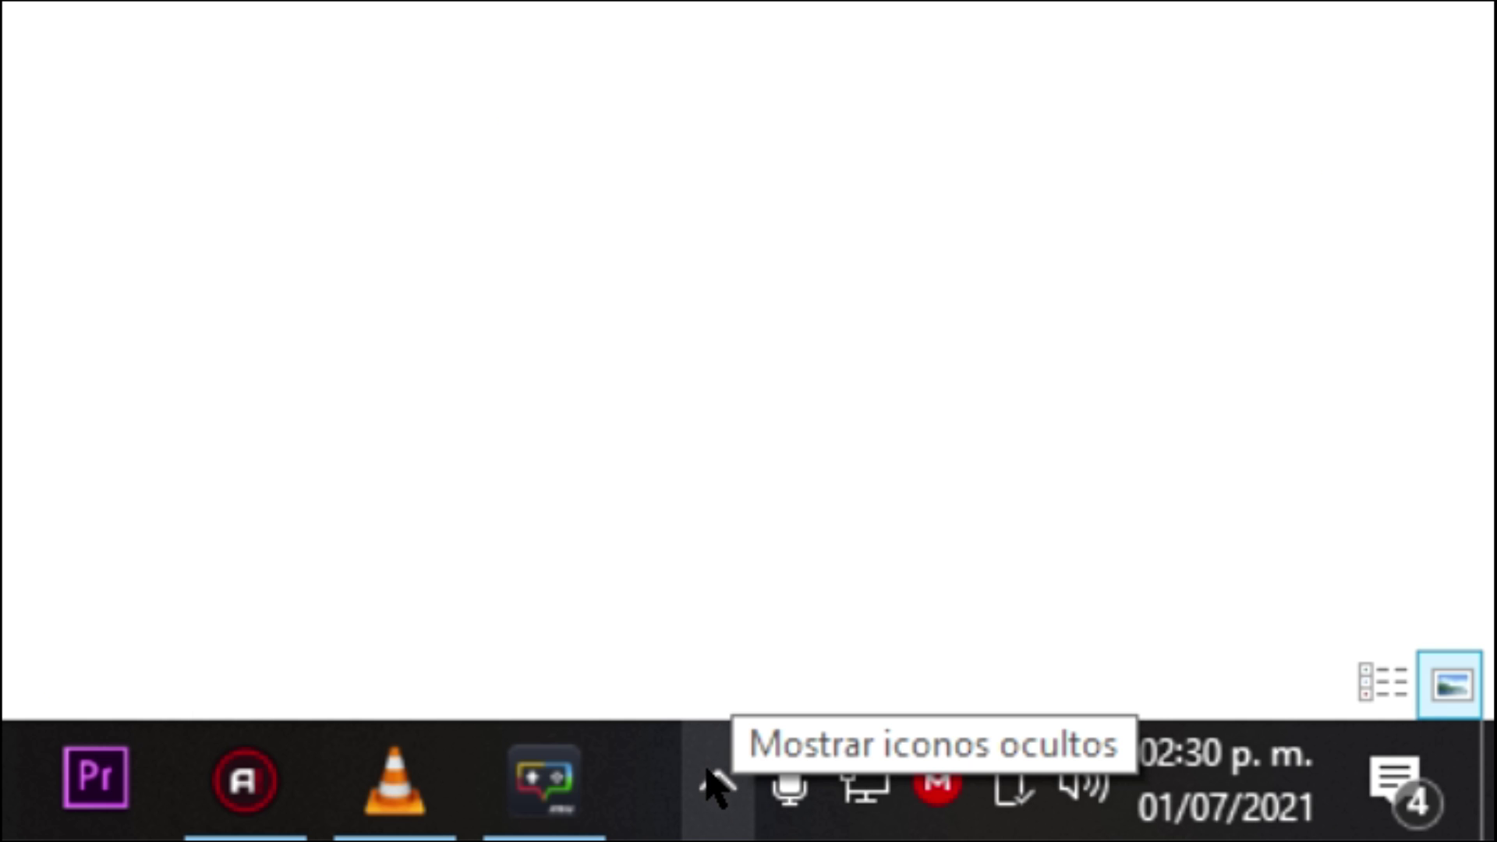
# - Open Windows Security and view its virus and threat protection page to check which antivirus is active
pyautogui.click(711, 780)
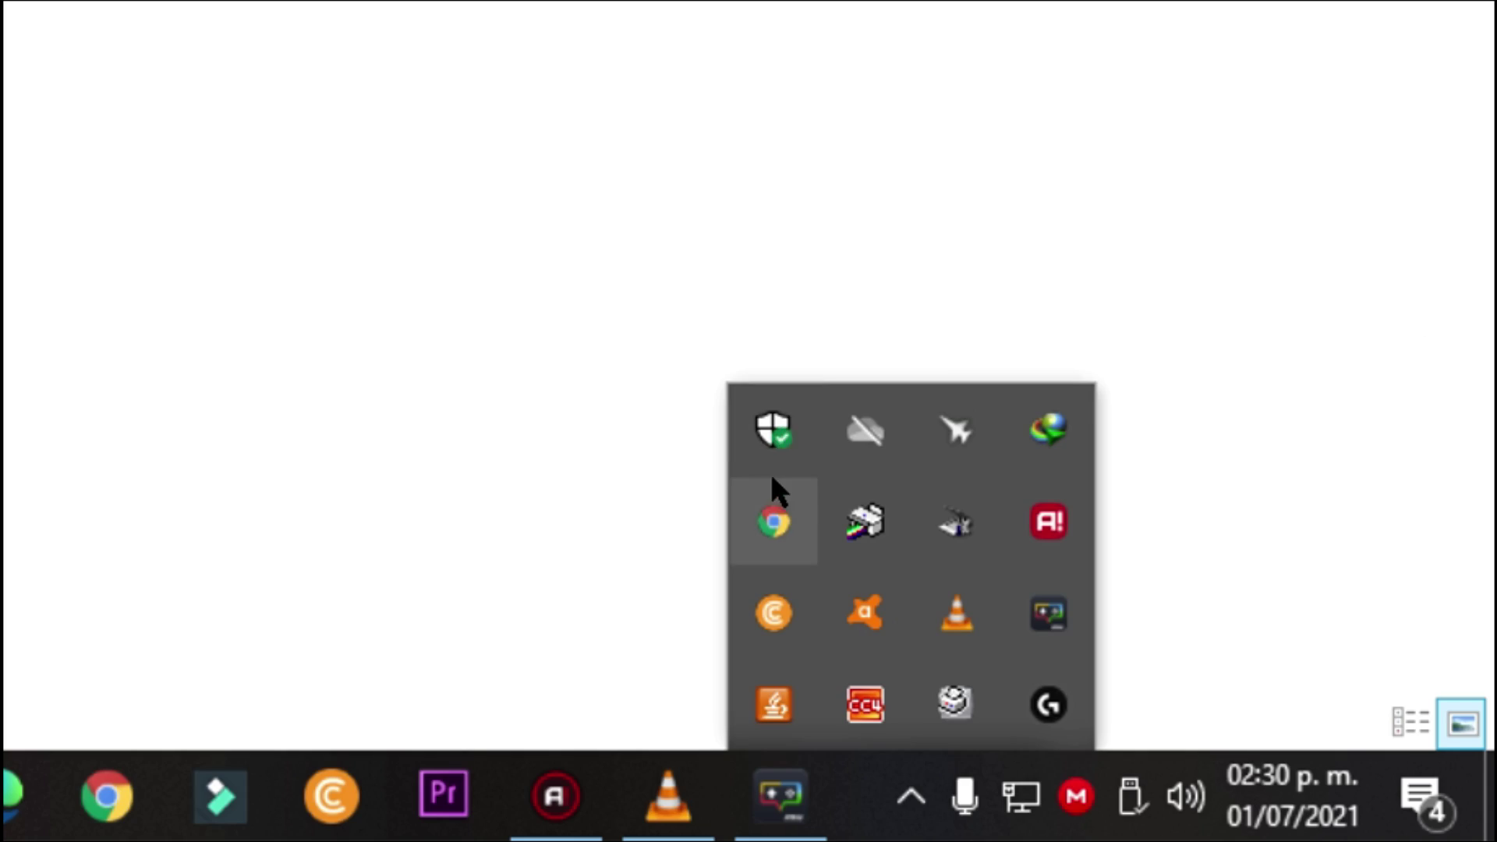
pyautogui.click(780, 425)
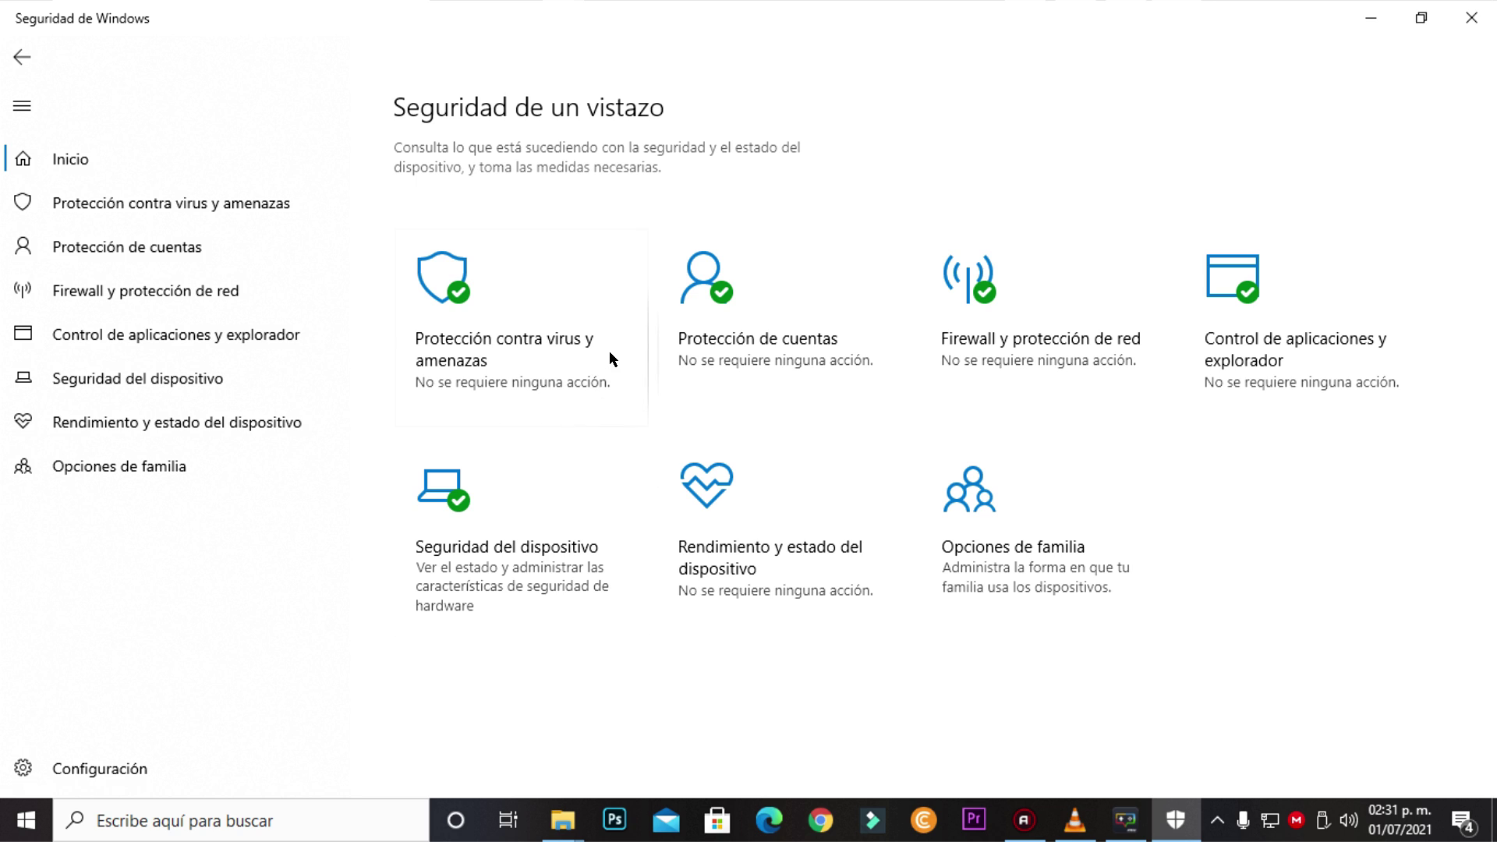
pyautogui.click(556, 326)
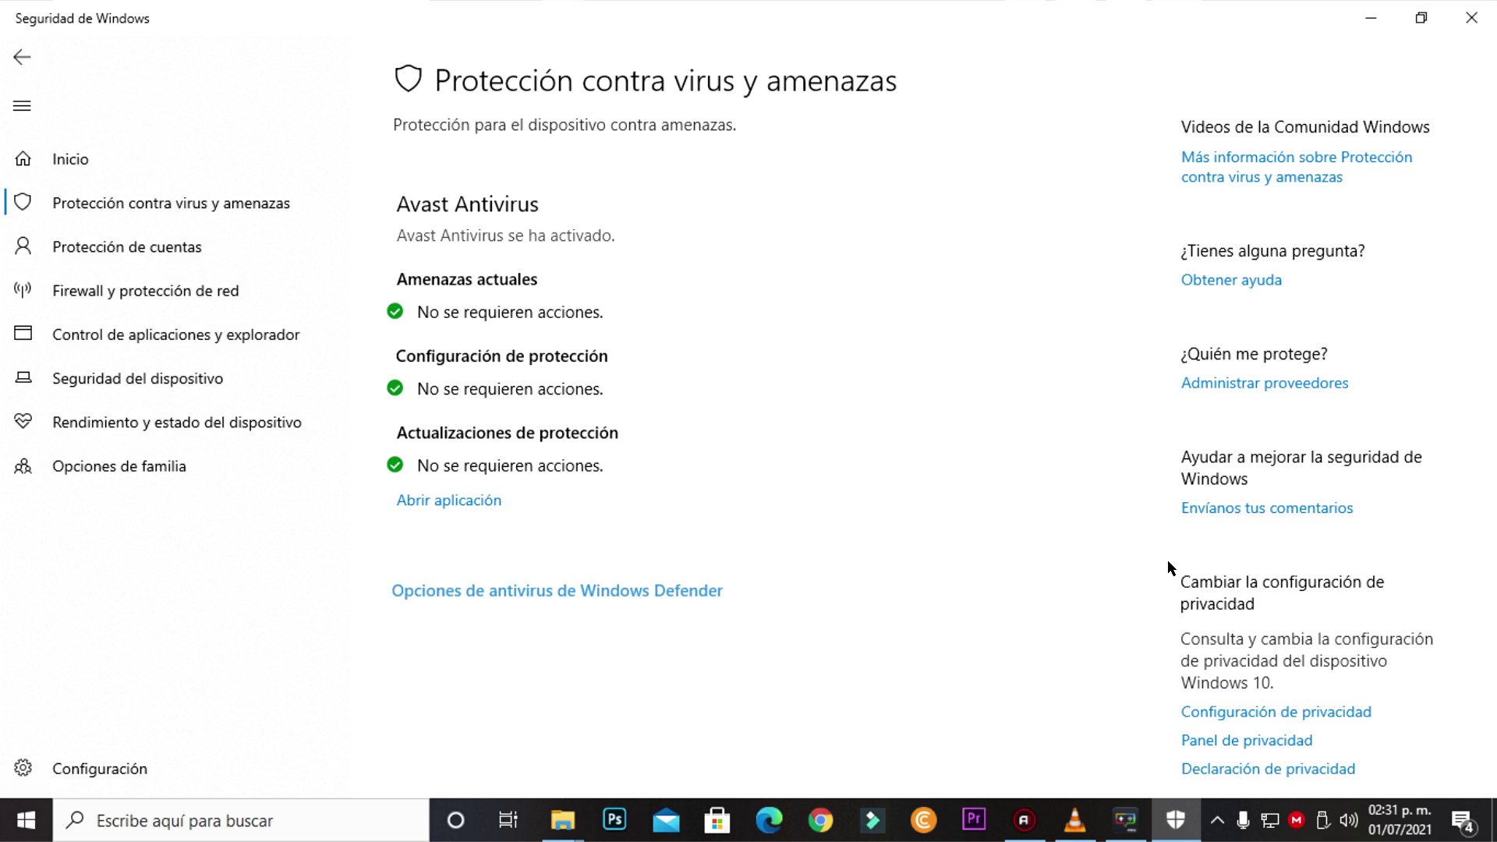
# - Disable the Avast Antivirus shields for 1 hour and confirm the change
pyautogui.click(1218, 826)
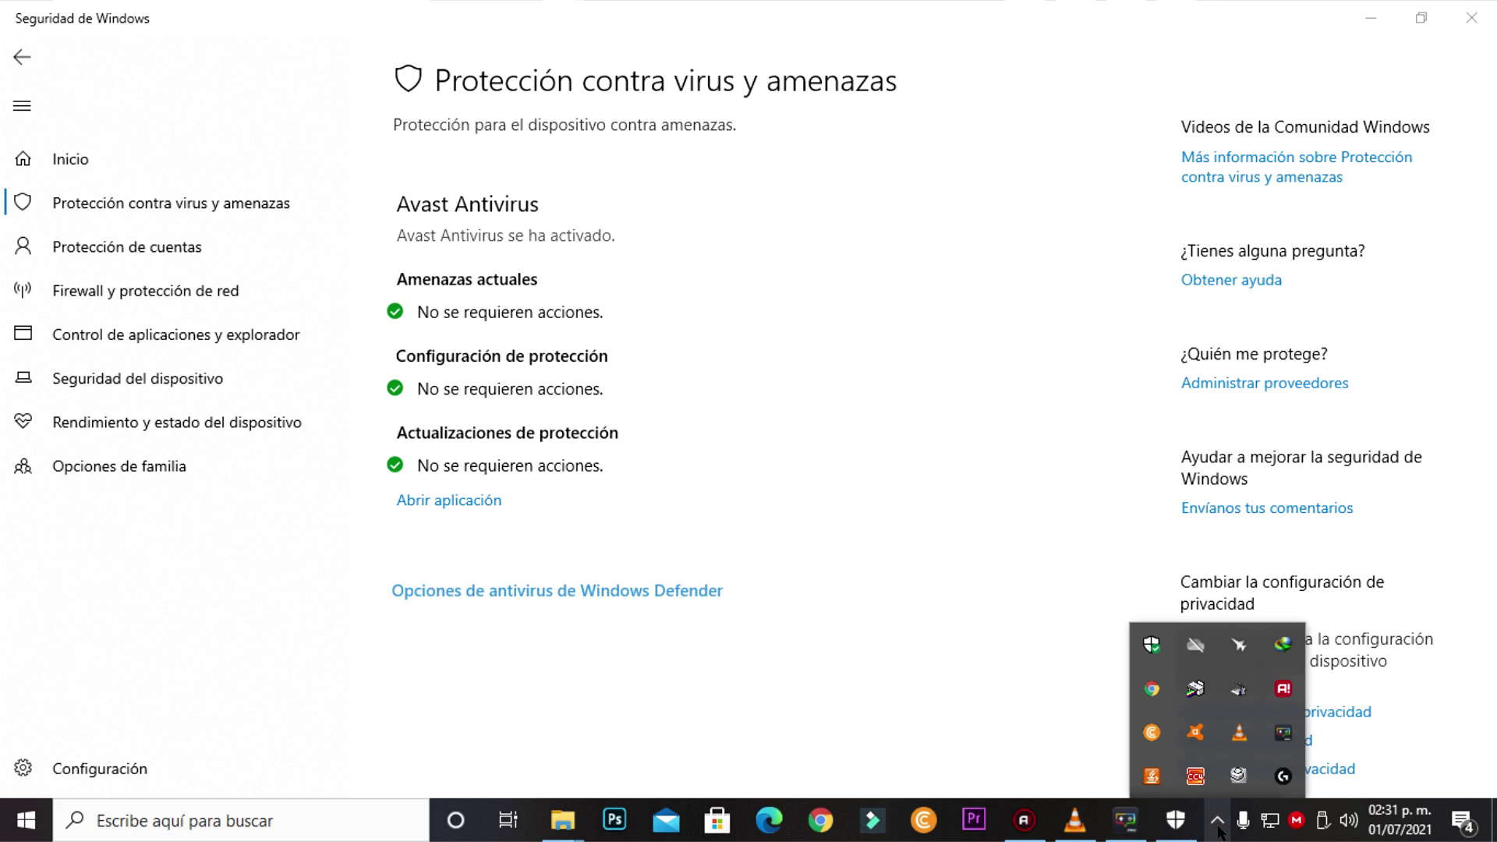
pyautogui.rightClick(1202, 737)
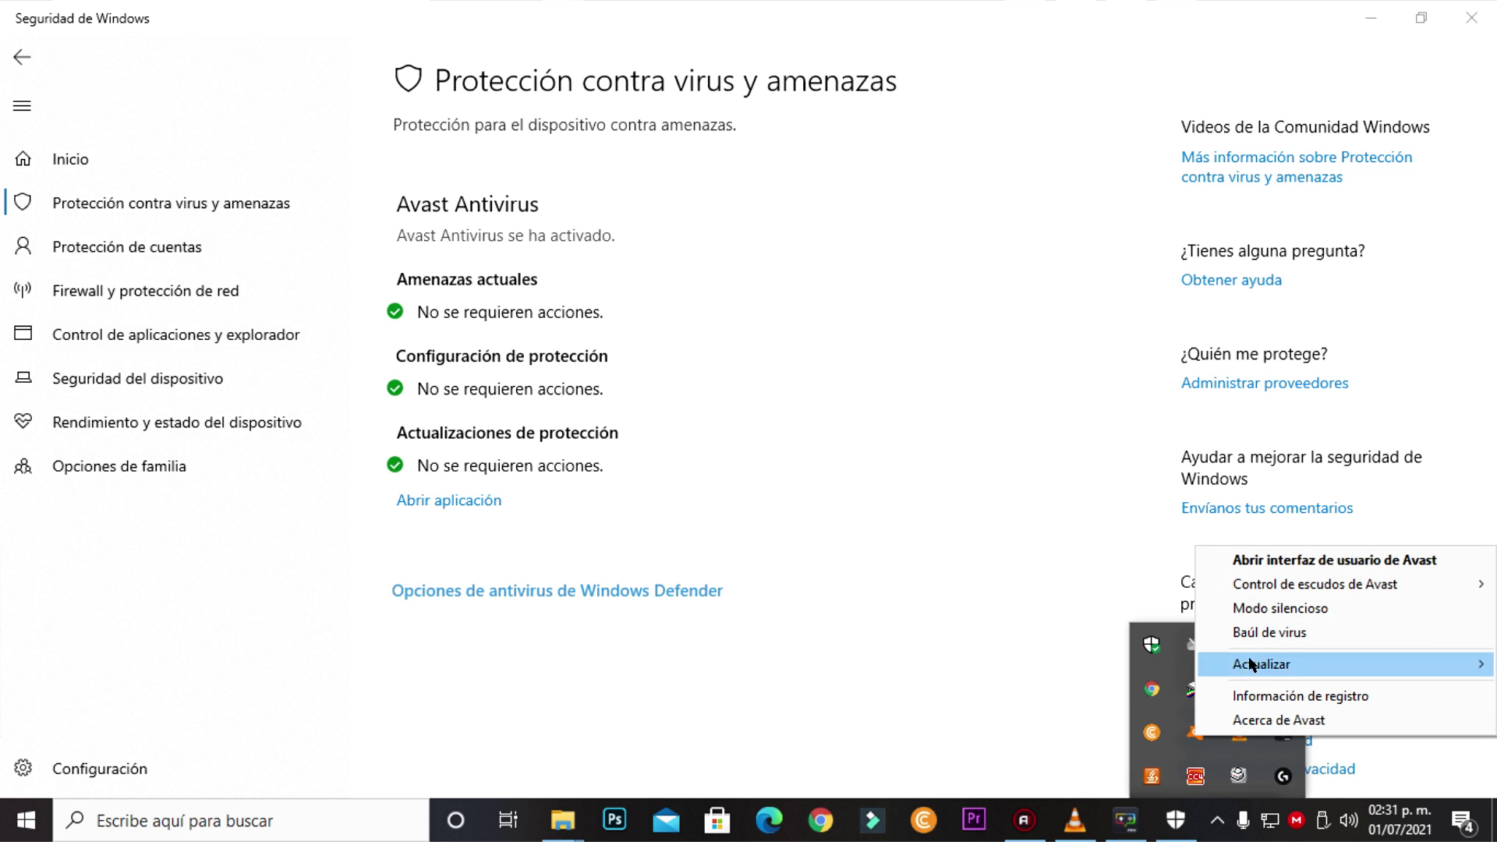
pyautogui.moveTo(1275, 593)
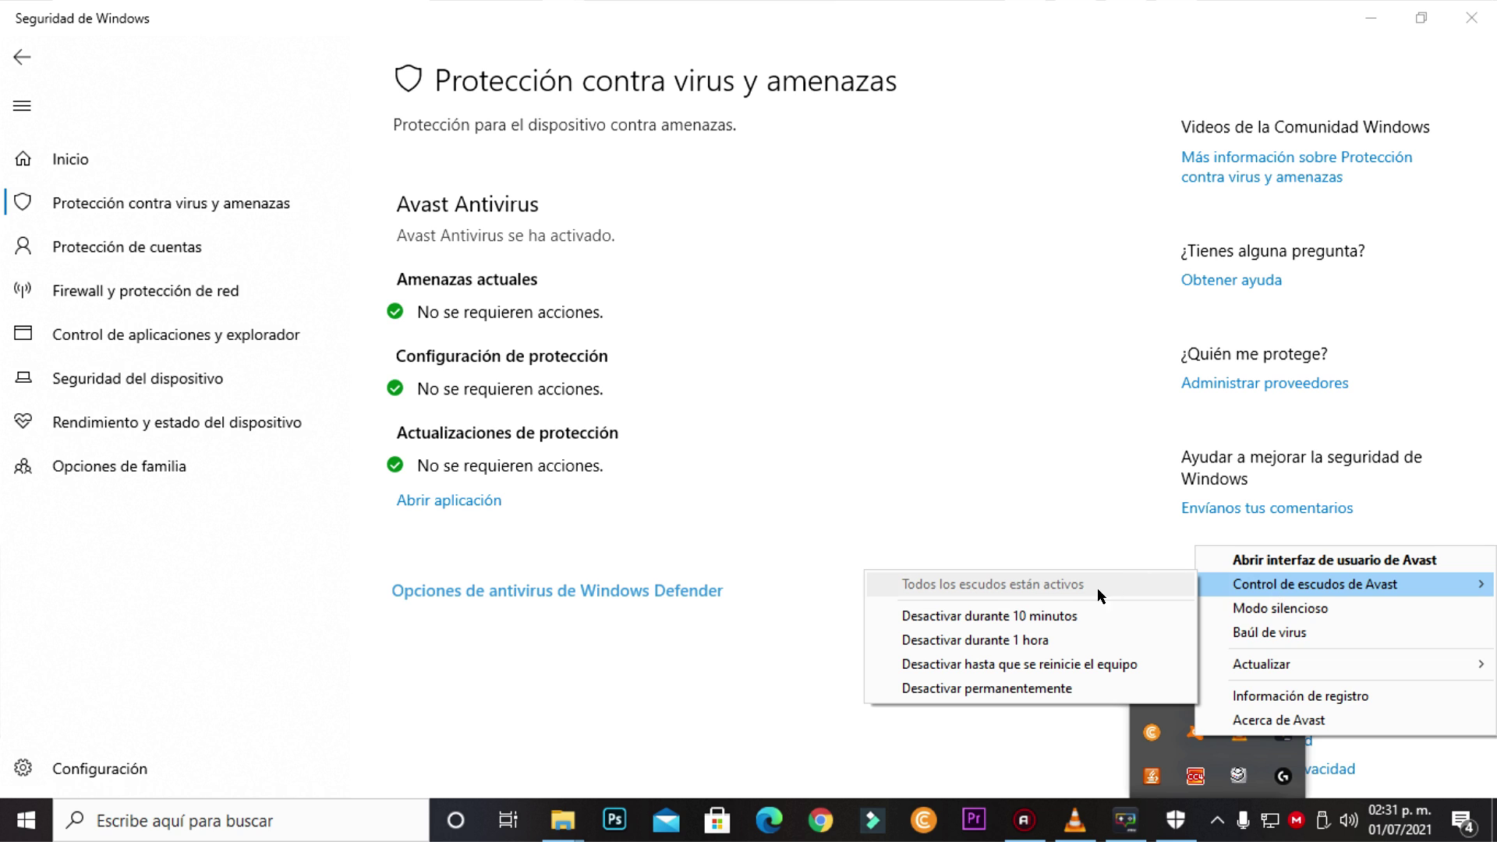
pyautogui.click(1033, 640)
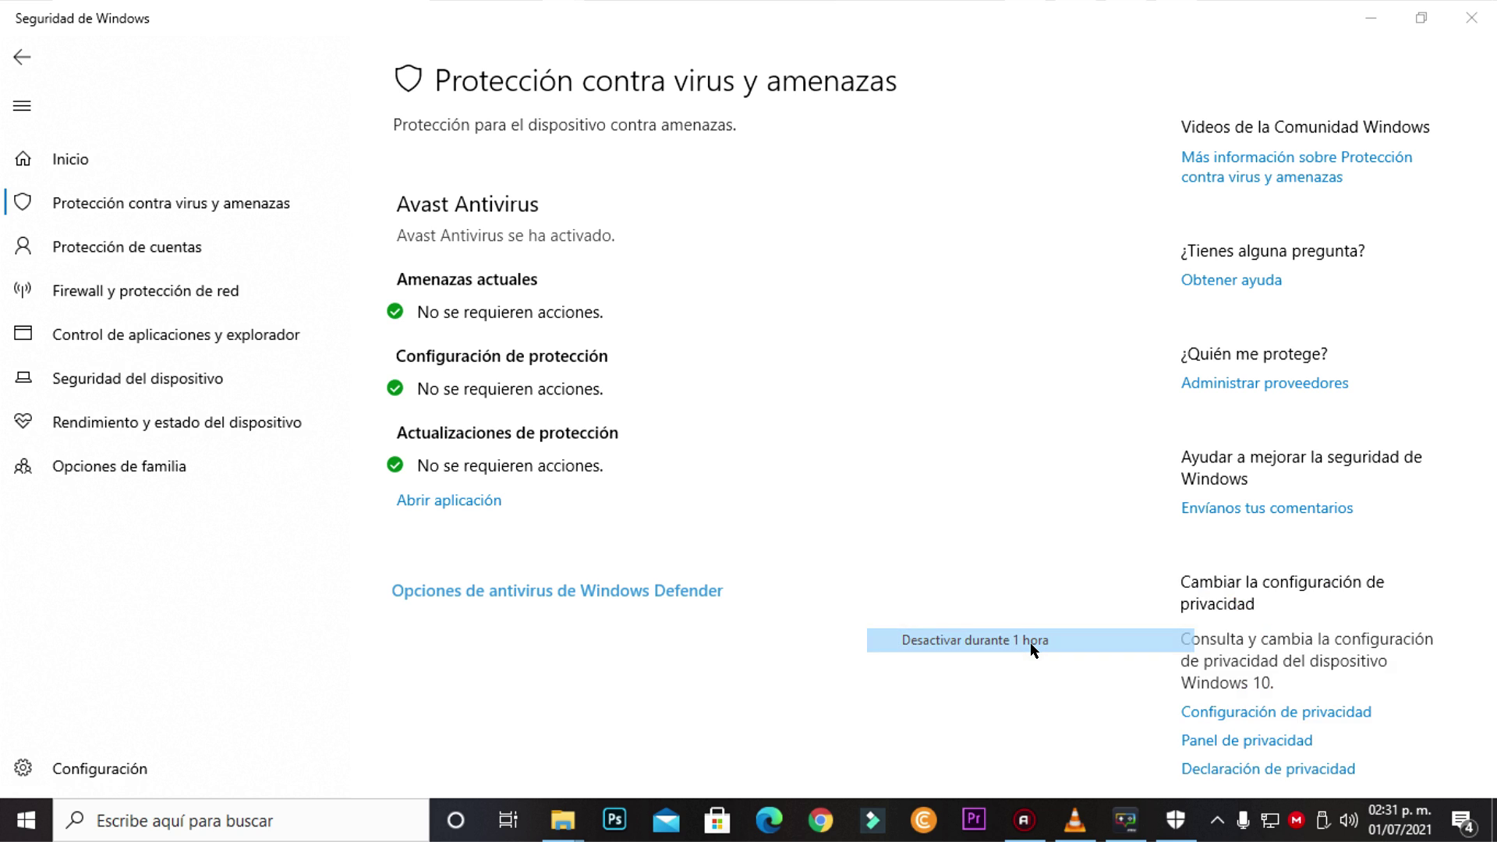
pyautogui.click(729, 487)
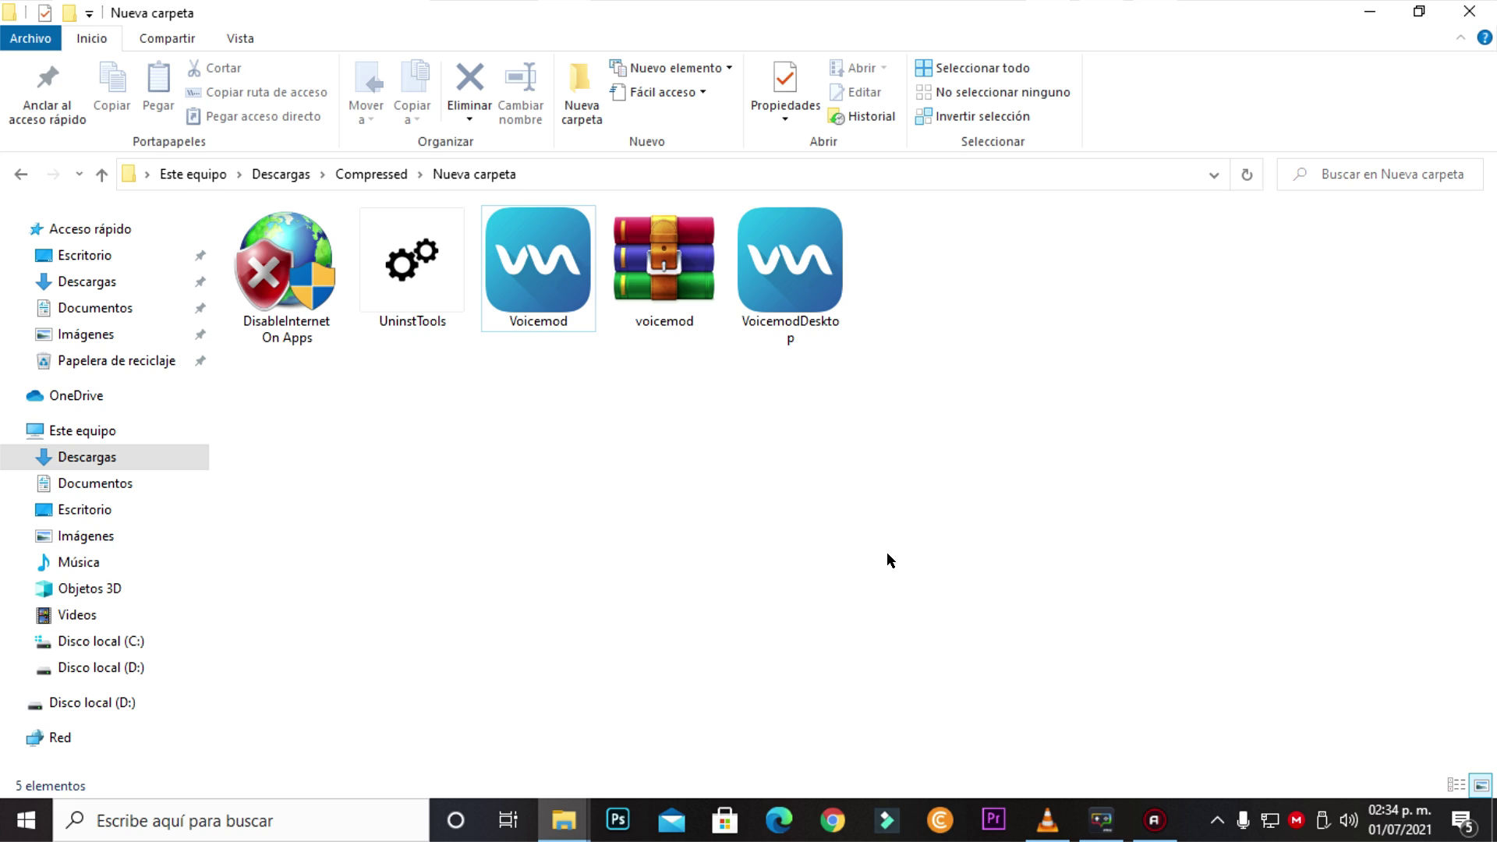
# - Turn off Microsoft Defender's real-time protection in the Windows Security virus and threat settings and allow the change
pyautogui.click(1216, 822)
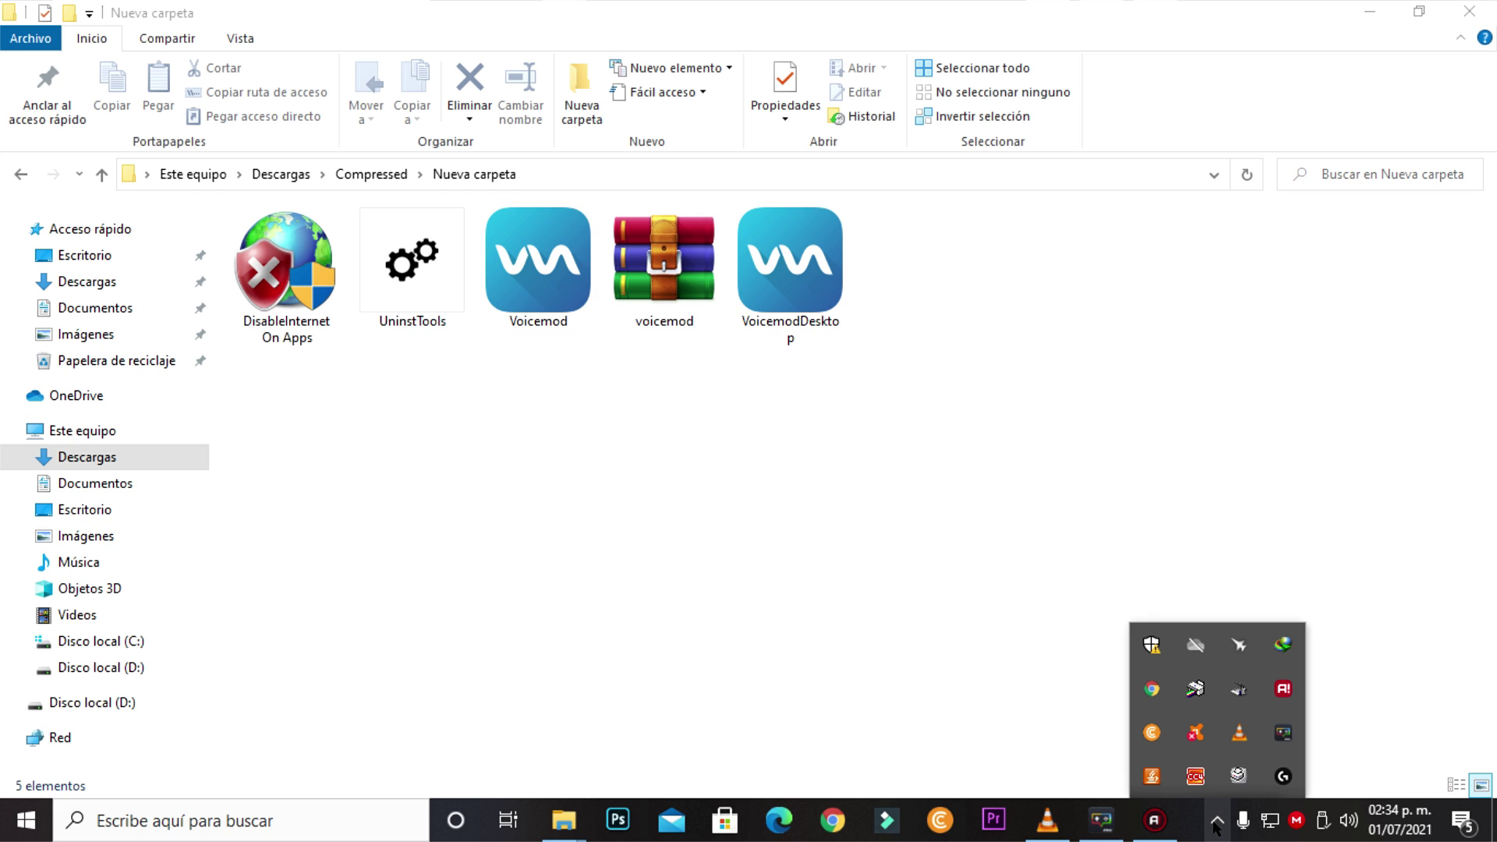
pyautogui.click(1153, 645)
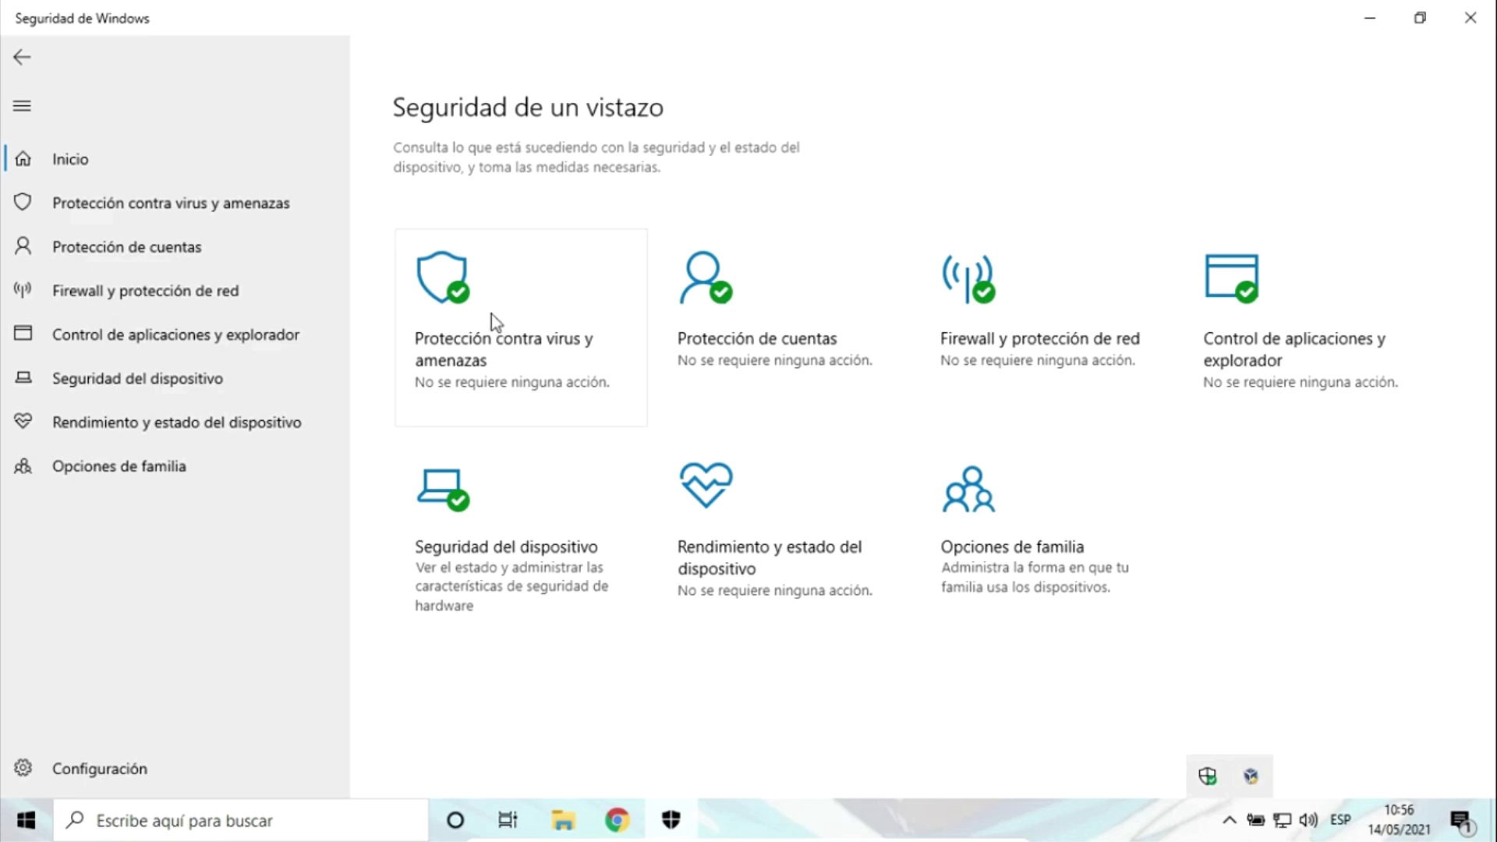
pyautogui.click(481, 311)
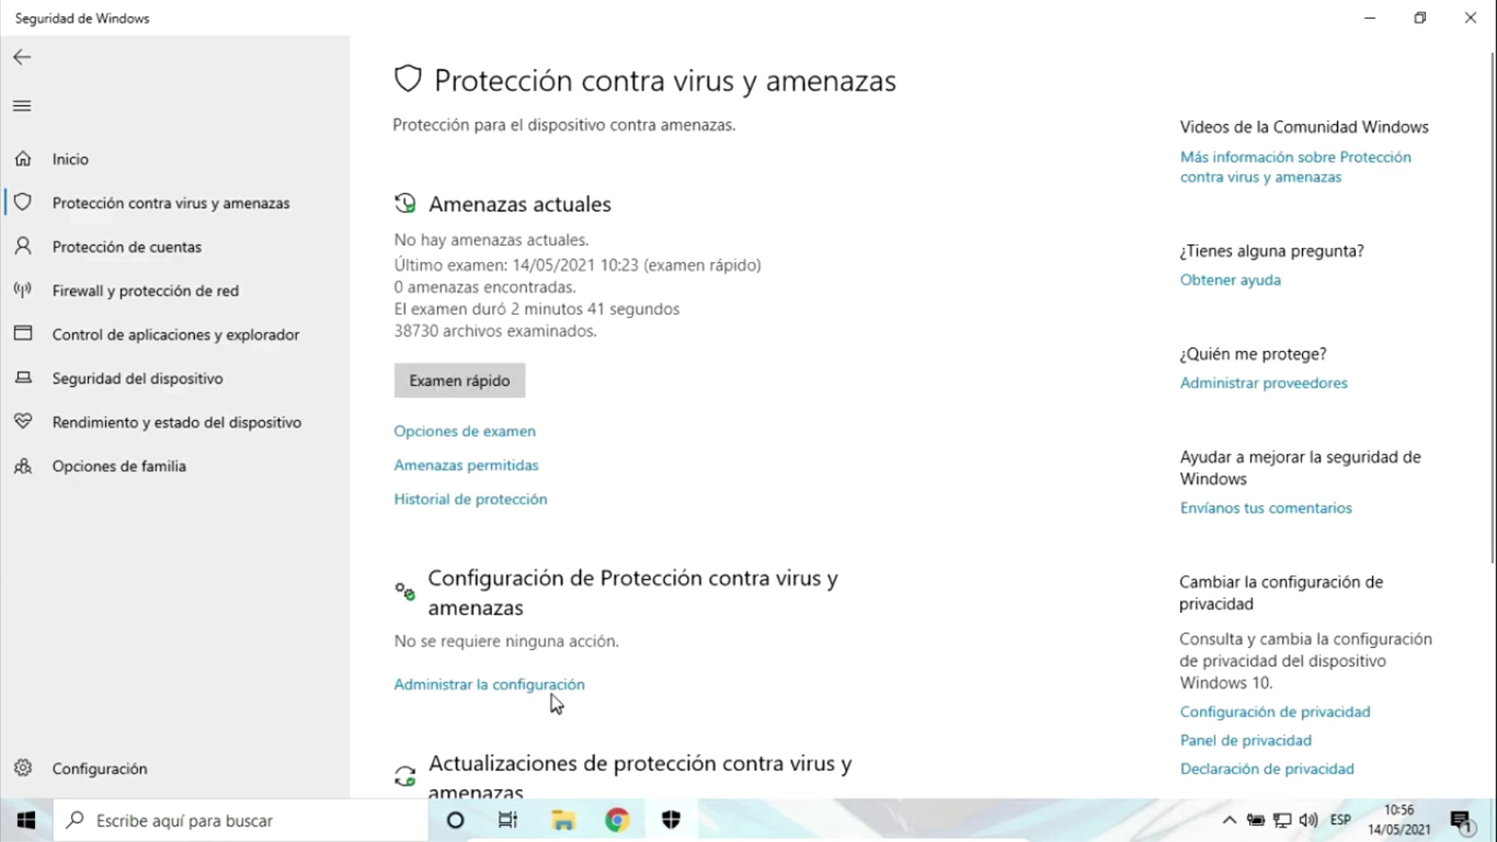
pyautogui.click(552, 690)
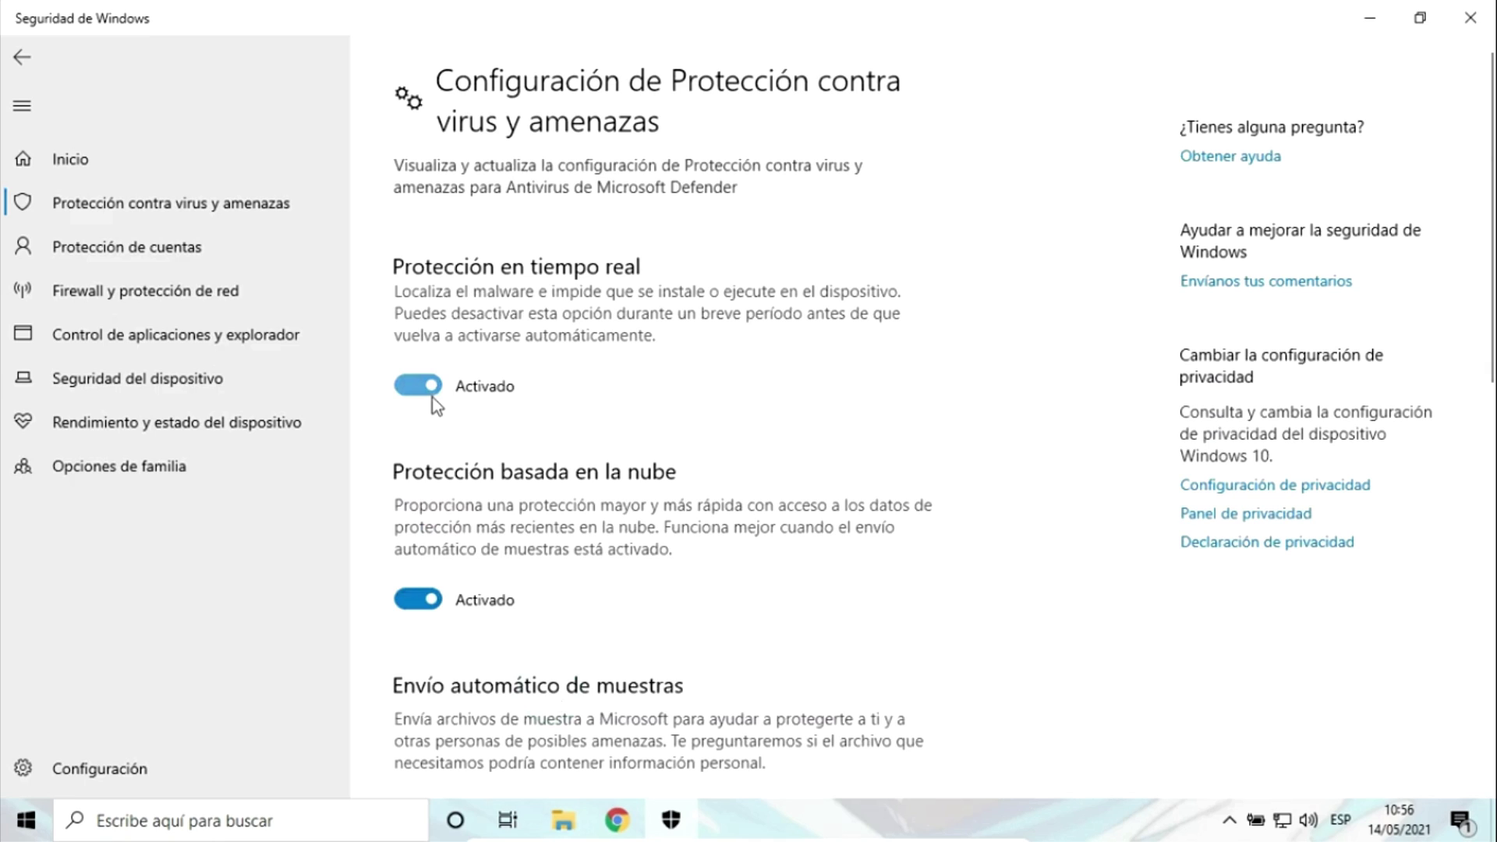
pyautogui.click(421, 388)
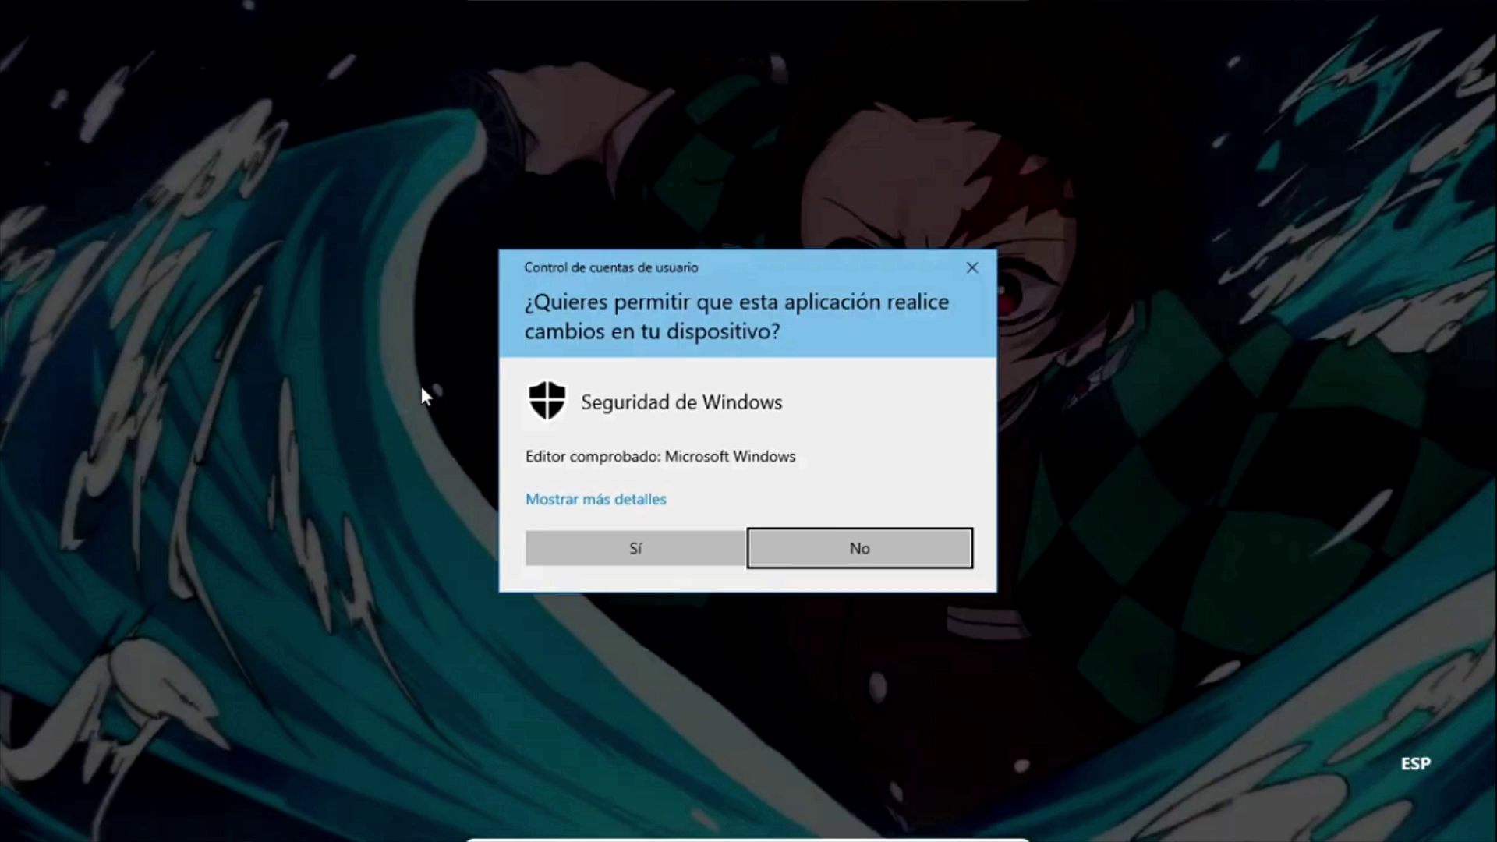
pyautogui.click(627, 546)
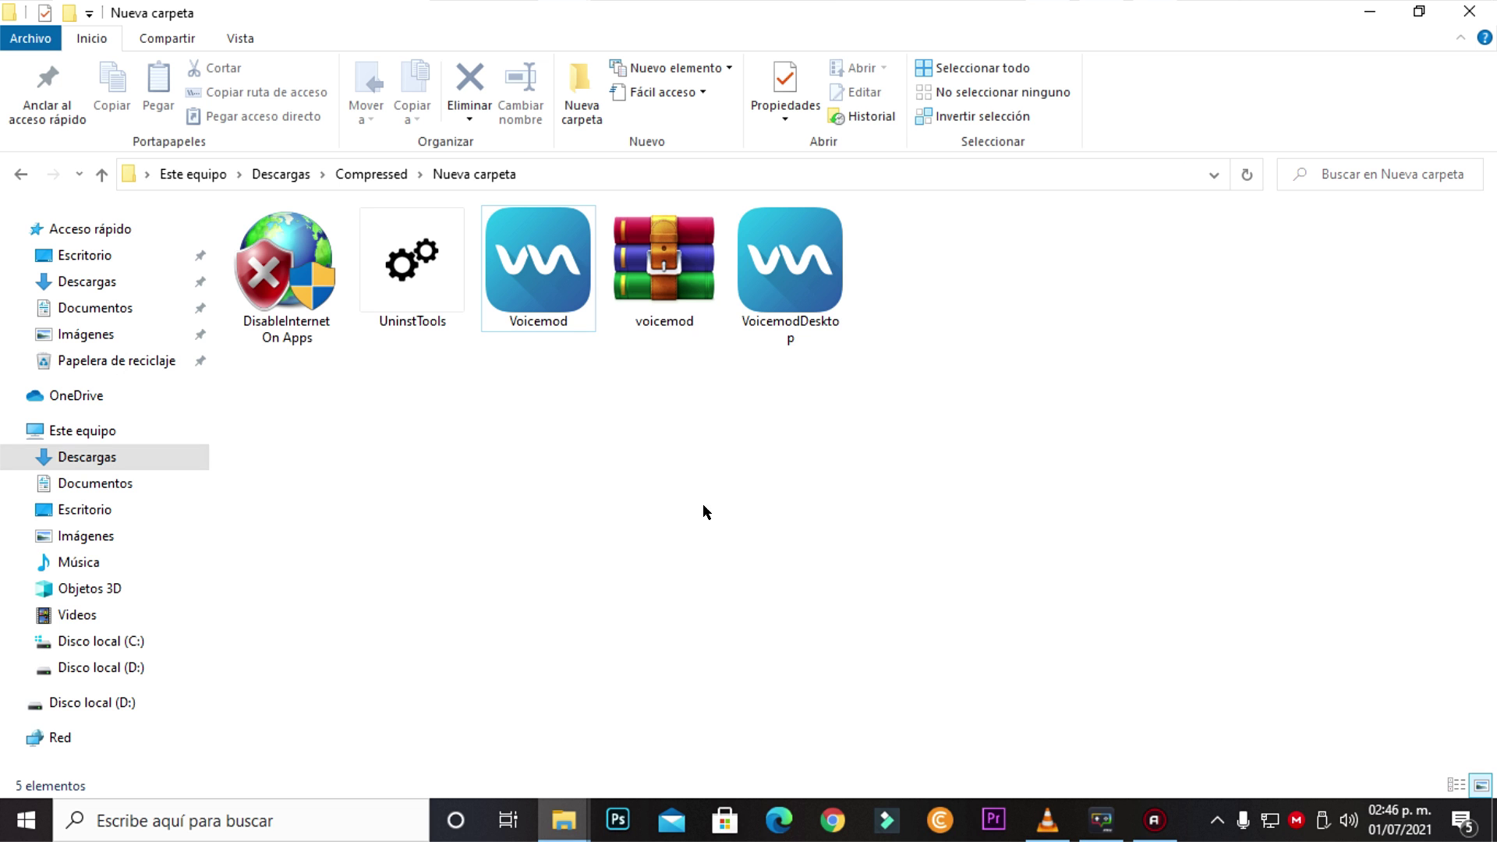
# - Run the Voicemod installer as administrator, accept its license agreement and continue the setup
pyautogui.click(534, 326)
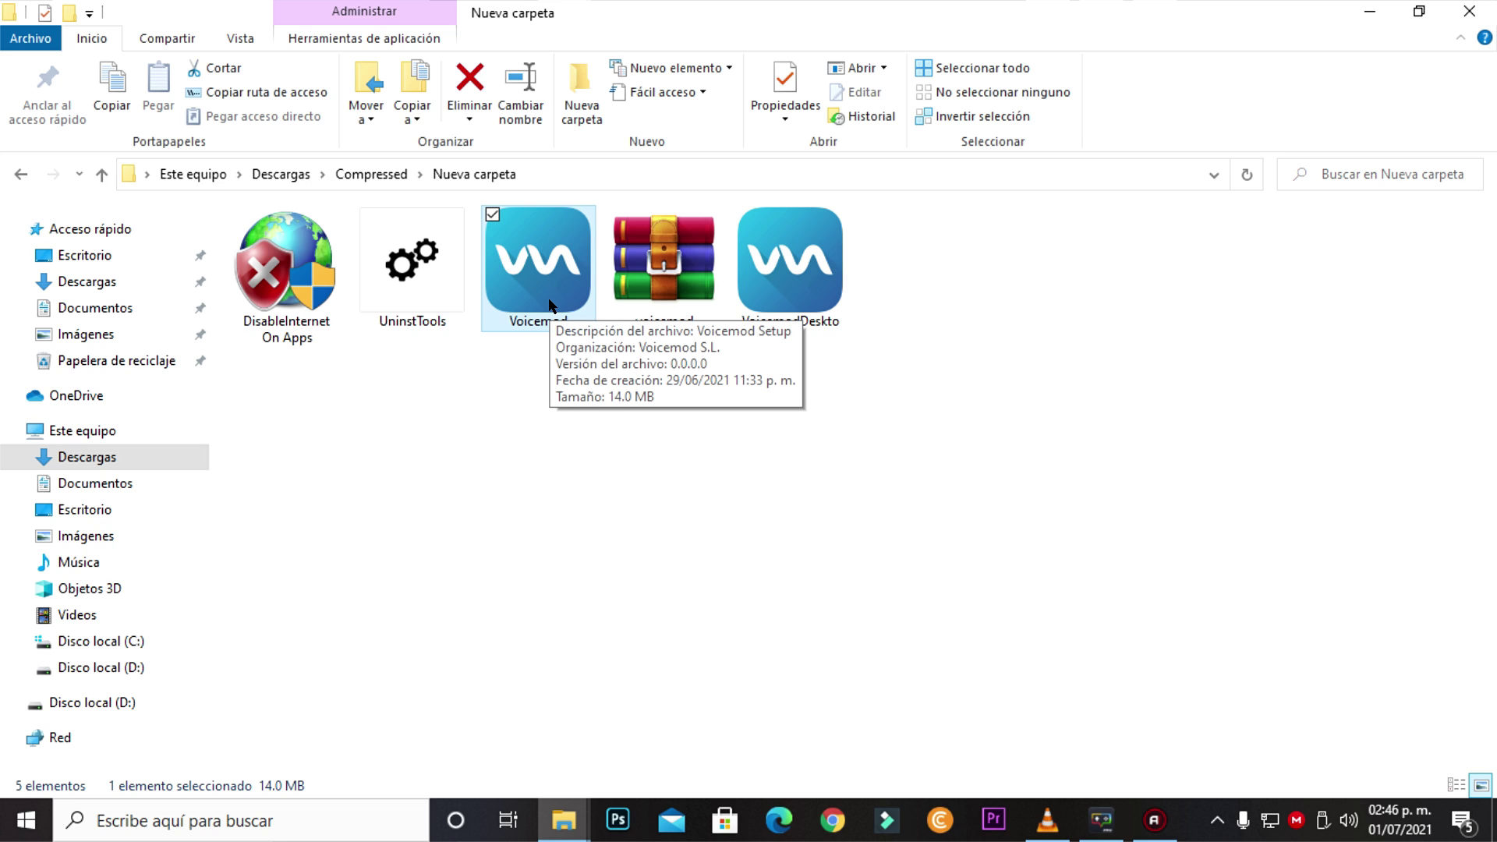
pyautogui.rightClick(551, 248)
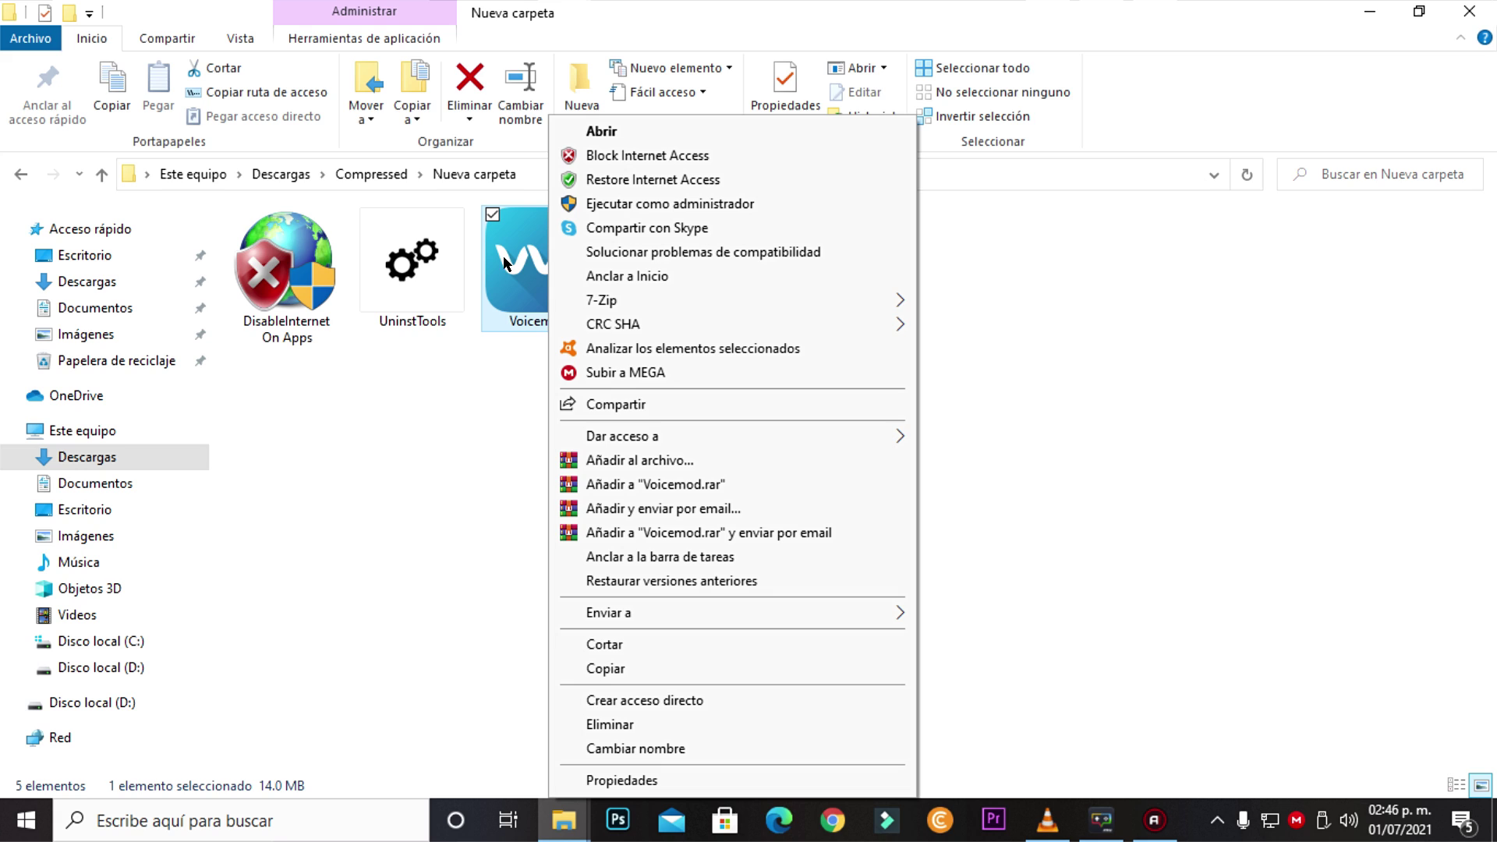
pyautogui.click(633, 204)
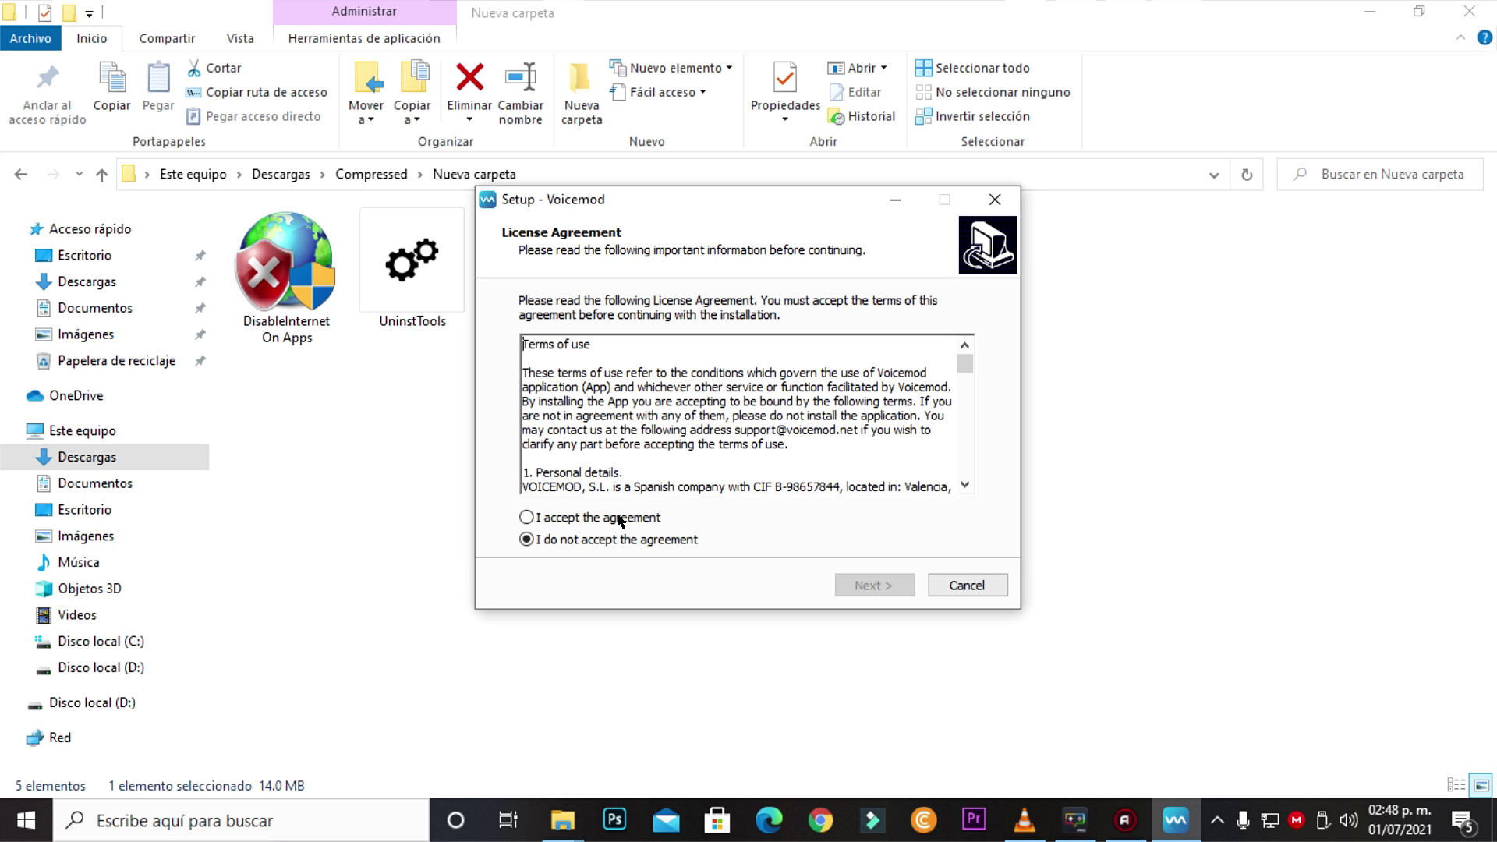
pyautogui.click(595, 518)
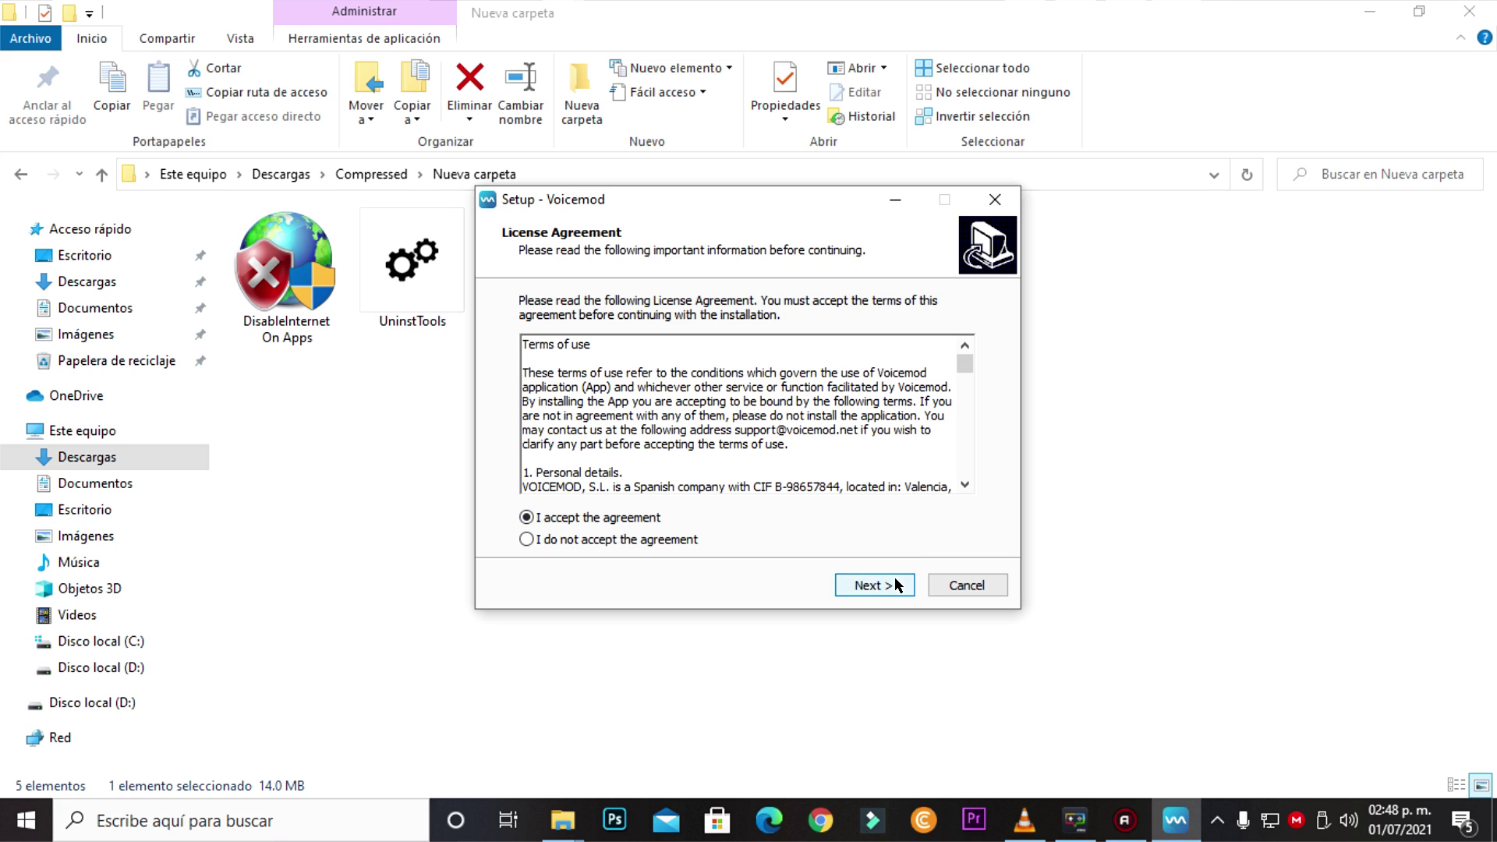
pyautogui.click(885, 585)
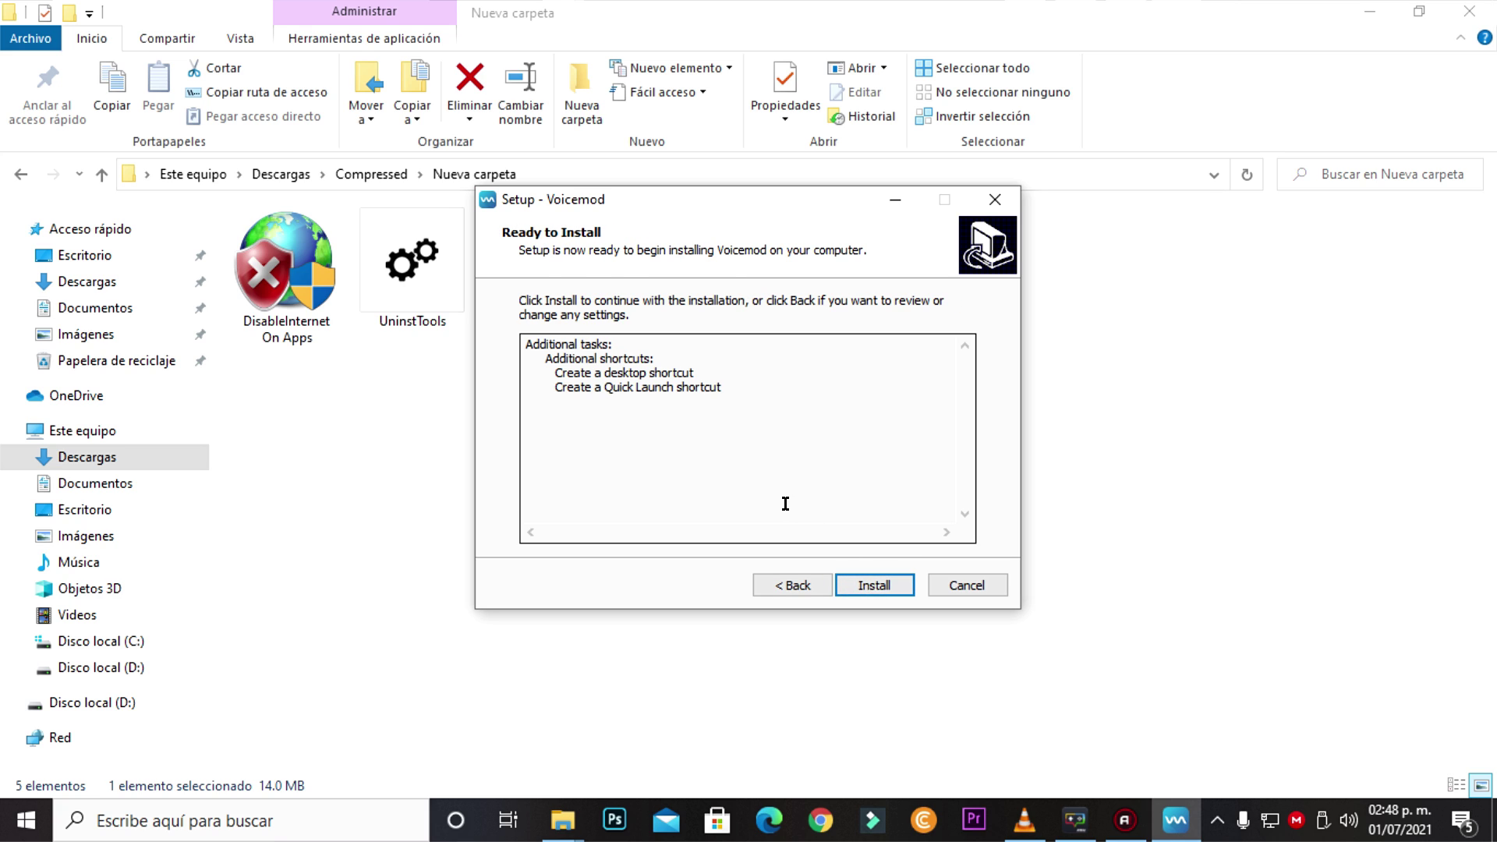
# - Install Voicemod with the desktop and Quick Launch shortcuts and finish the setup without launching the program
pyautogui.click(875, 586)
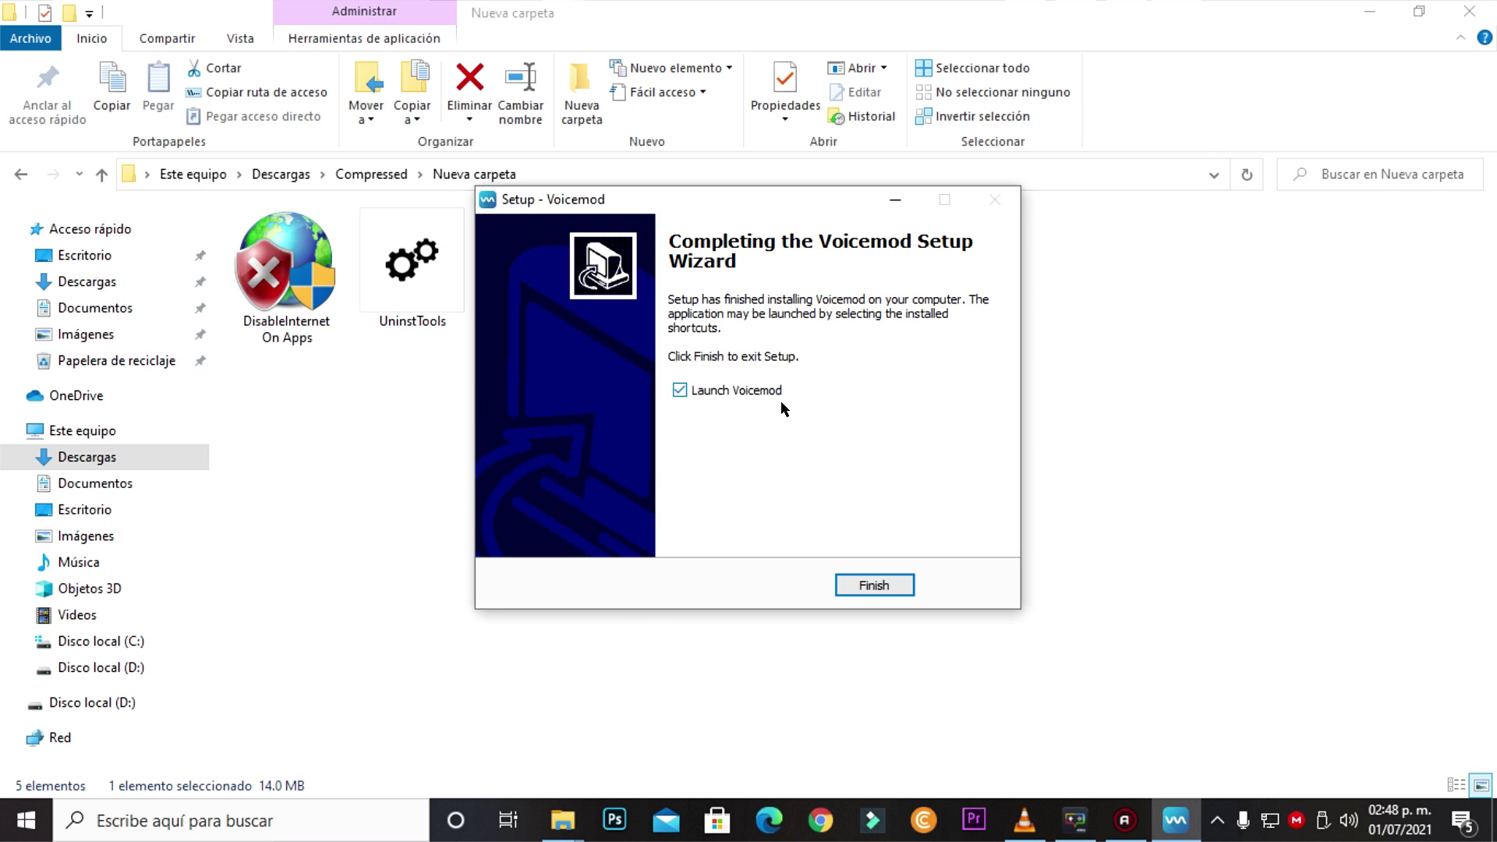
pyautogui.click(680, 390)
pyautogui.click(681, 392)
pyautogui.click(886, 587)
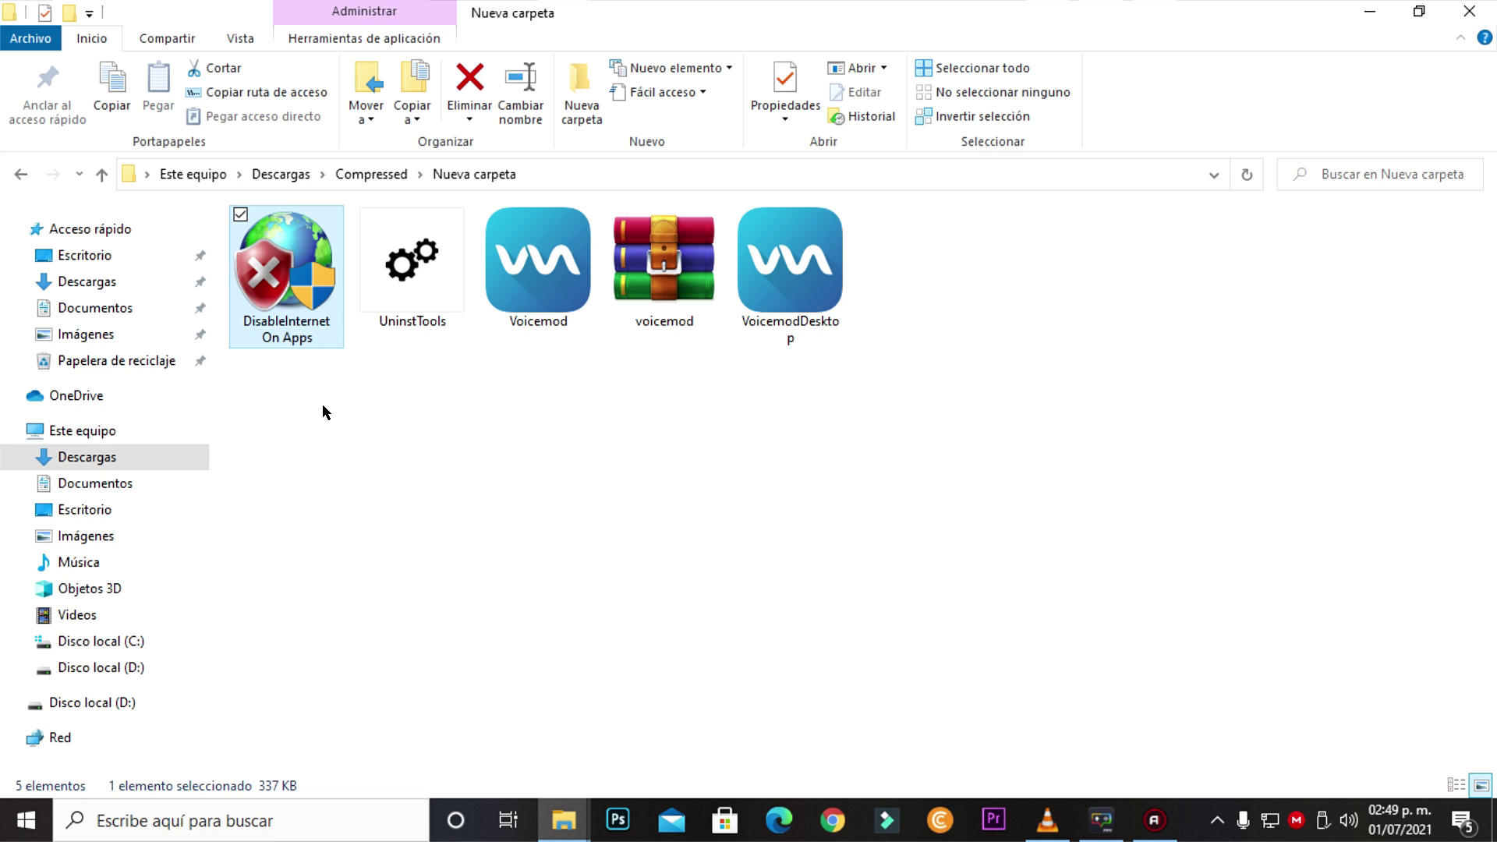
# - Run DisableInternet On Apps as administrator and install OneClickFirewall in its default folder, declining the Winaero Tweaker offer
pyautogui.rightClick(314, 300)
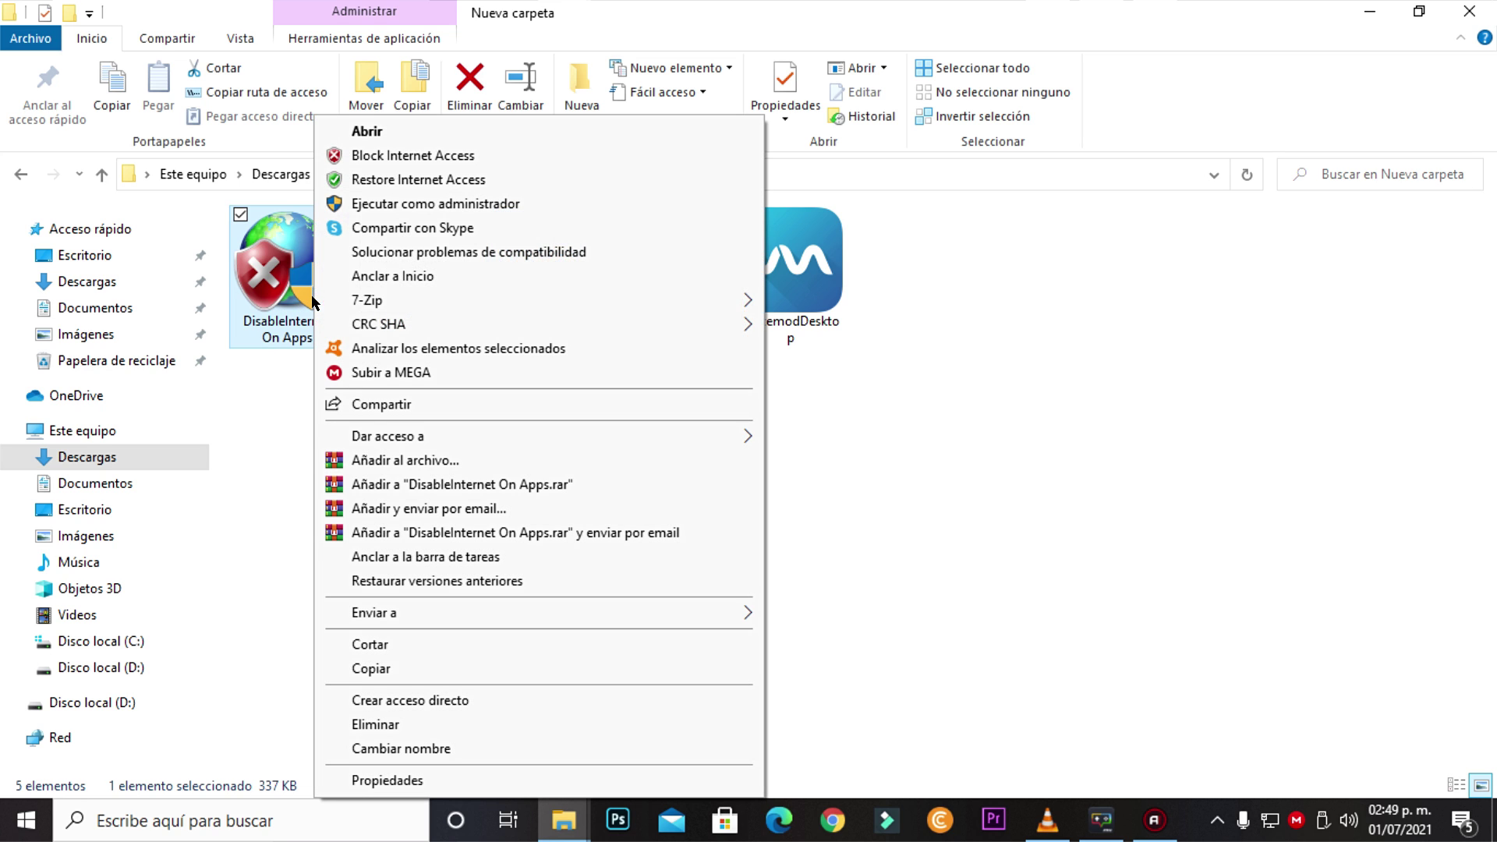
pyautogui.click(388, 206)
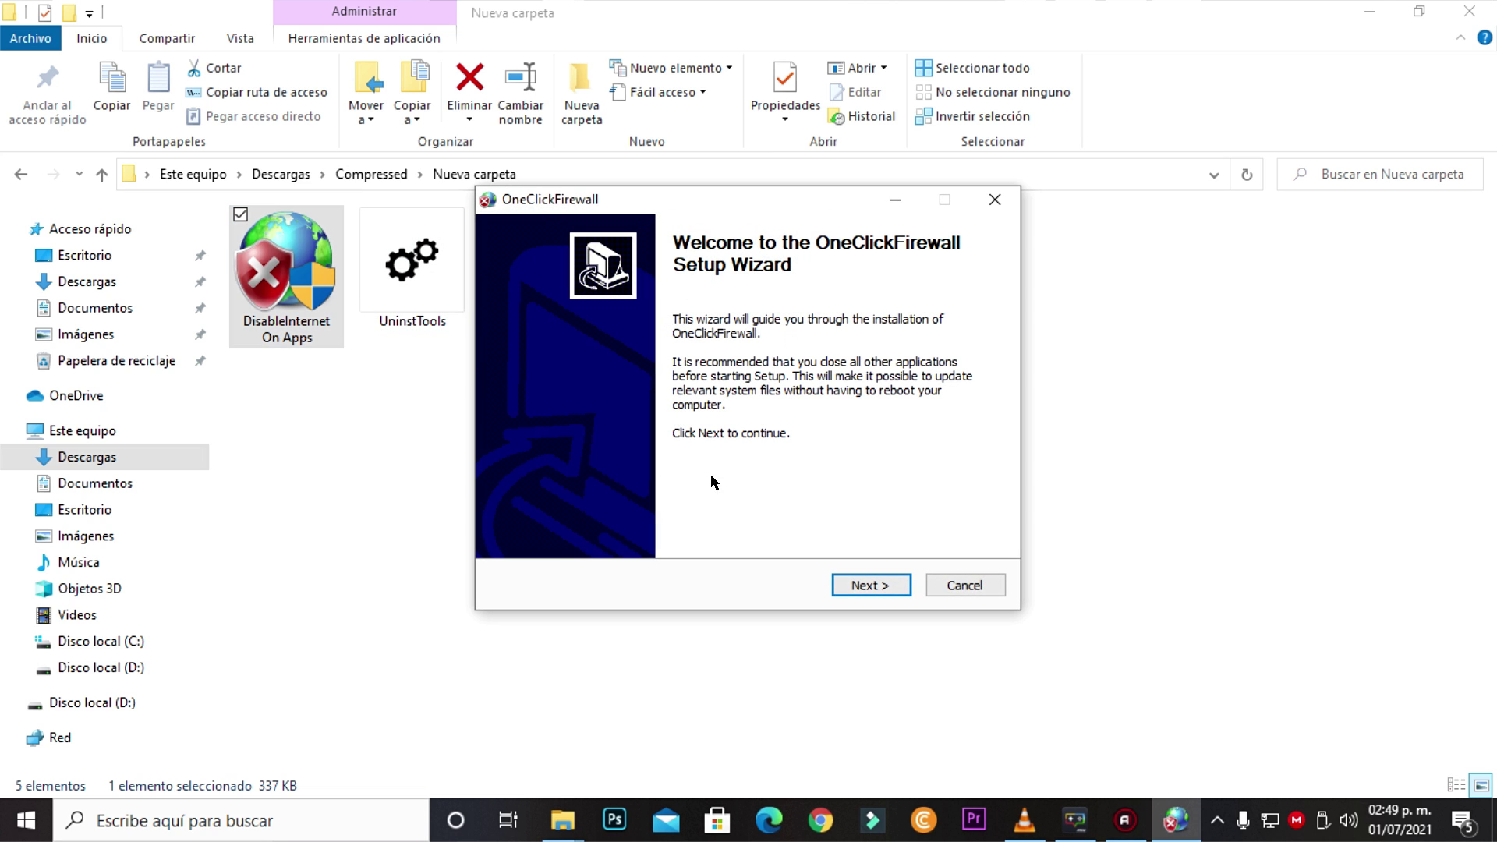
pyautogui.click(867, 582)
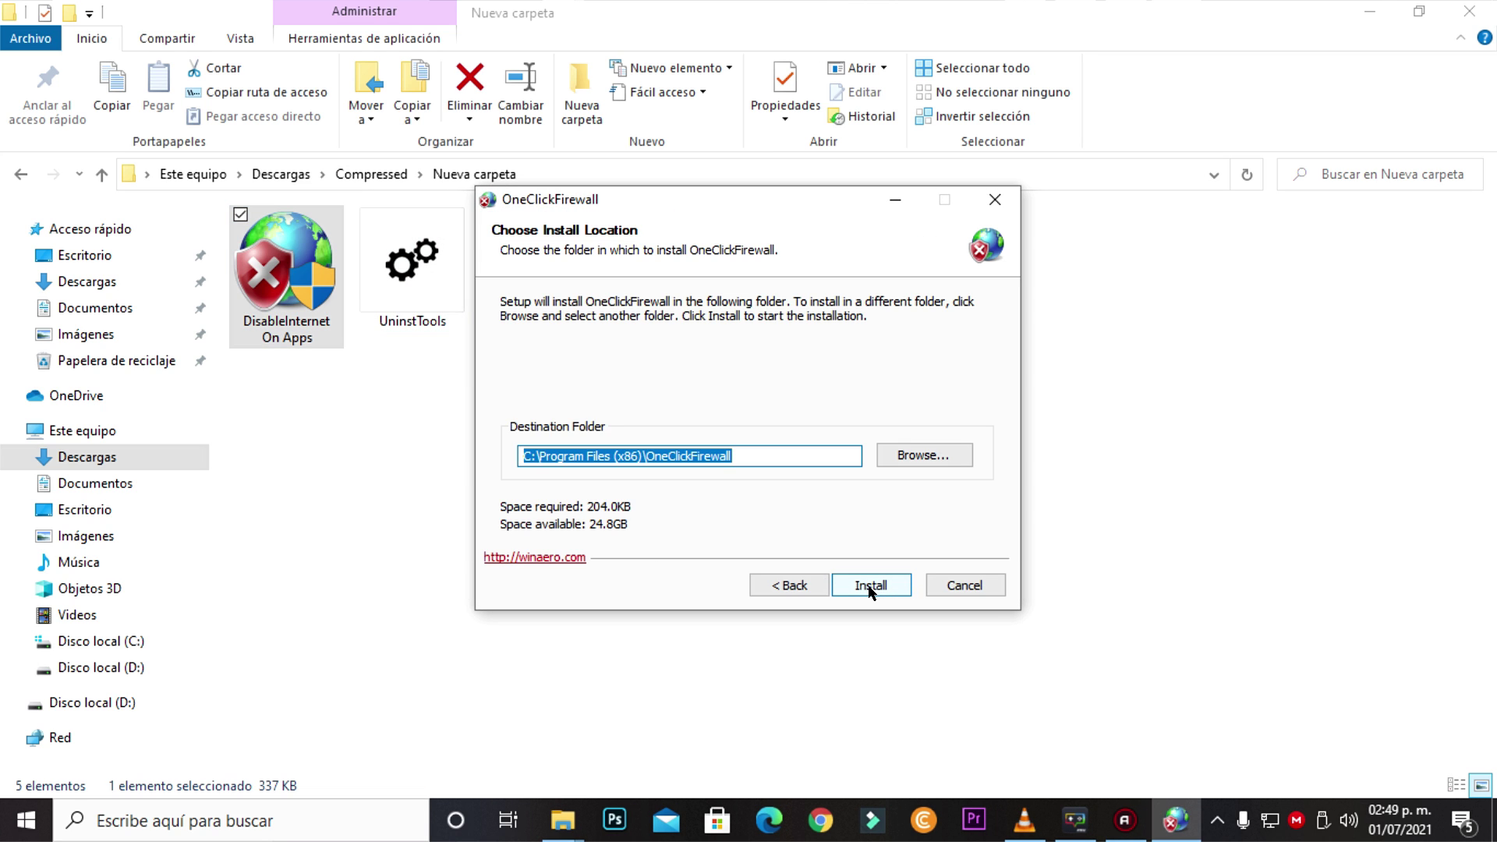
pyautogui.click(870, 587)
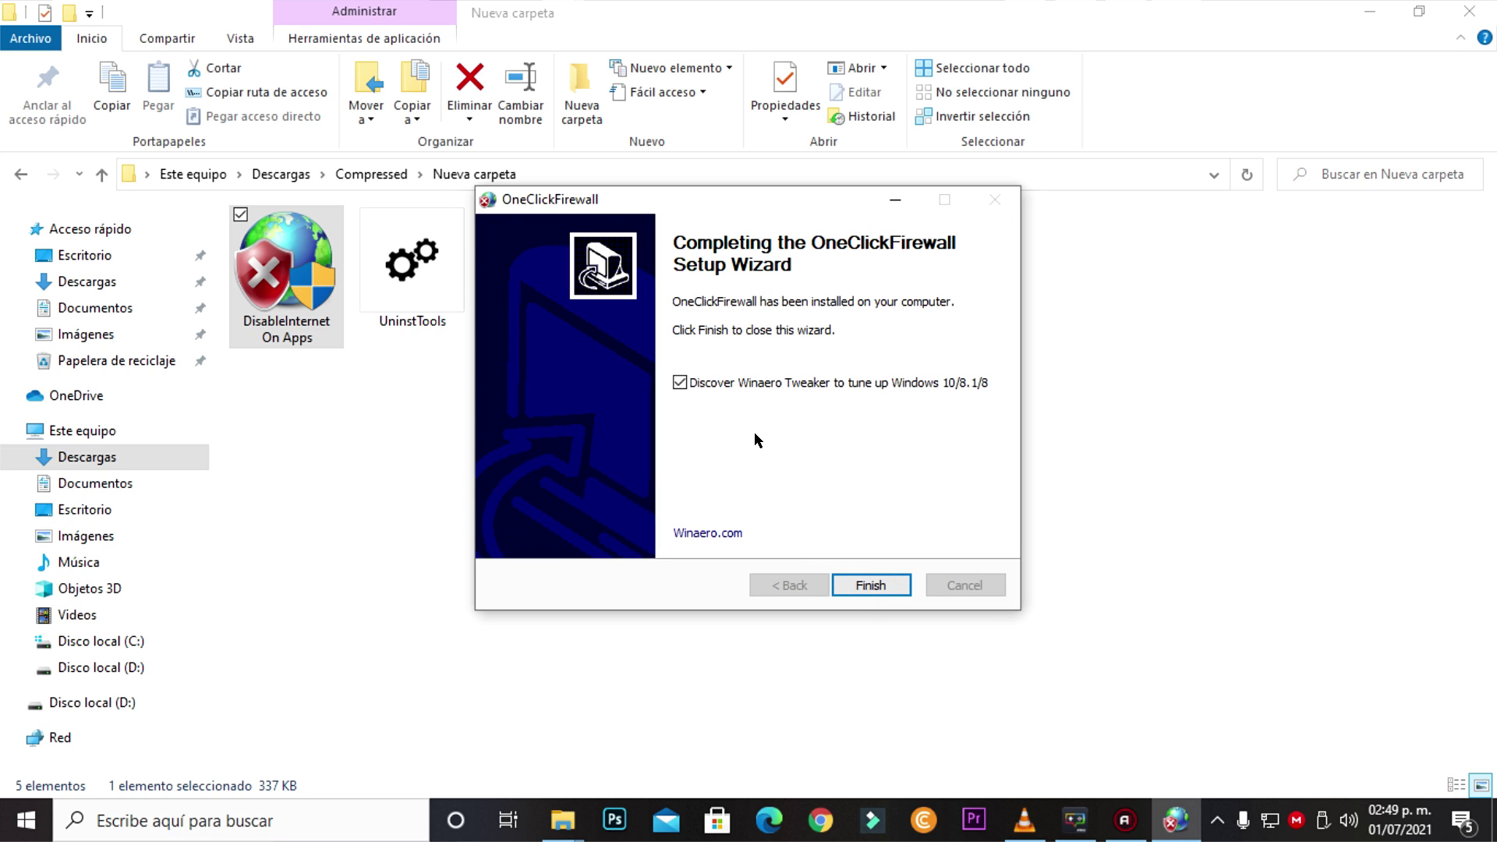
pyautogui.click(680, 382)
pyautogui.click(871, 586)
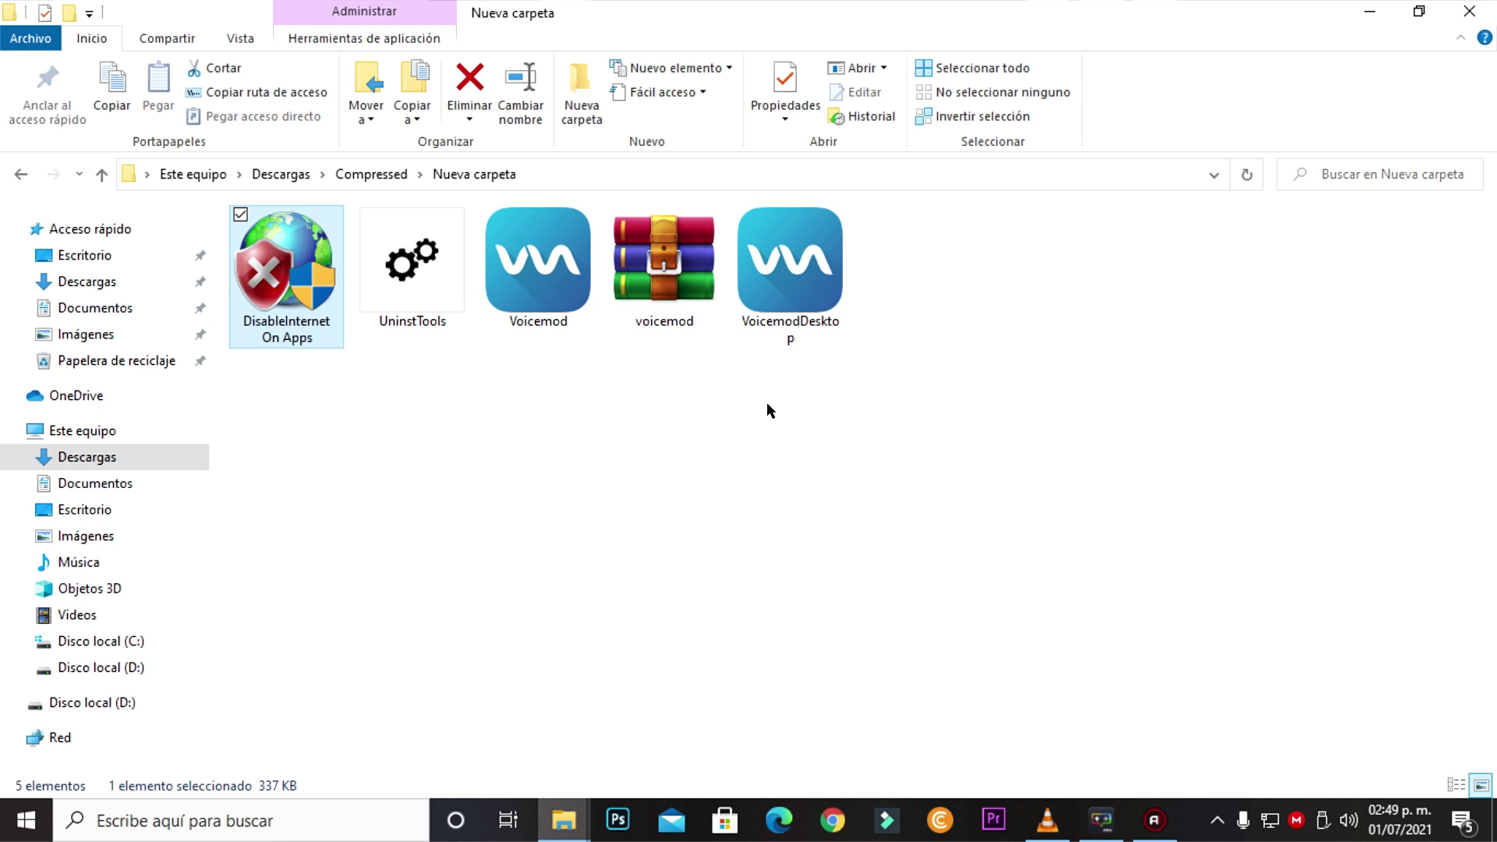
# - Copy the VoicemodDesktop and UninstTools files from the extracted folder
pyautogui.click(805, 300)
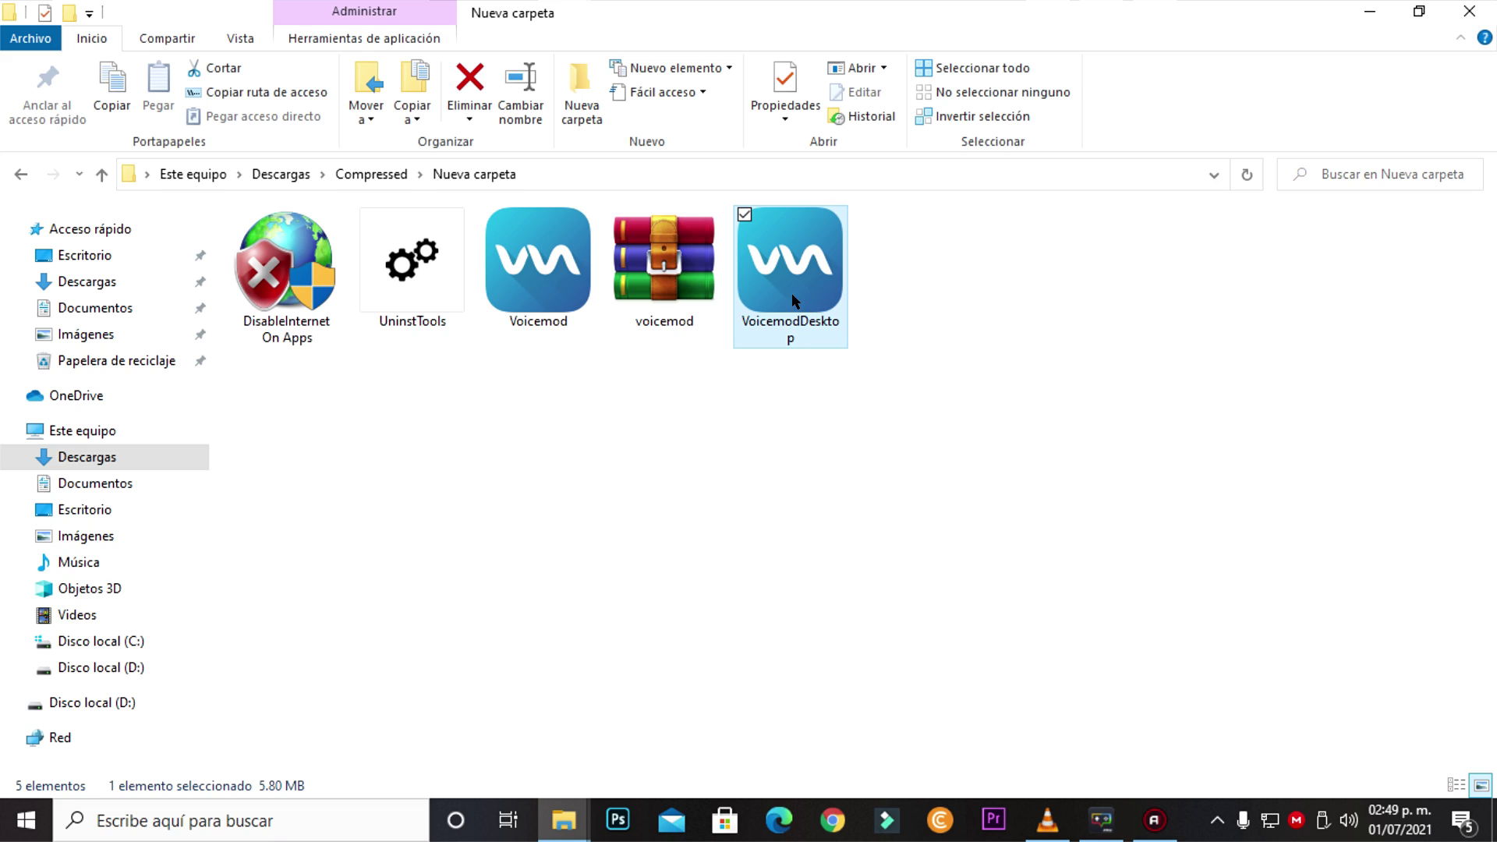
pyautogui.keyDown('ctrl'); pyautogui.click(435, 316); pyautogui.keyUp('ctrl')
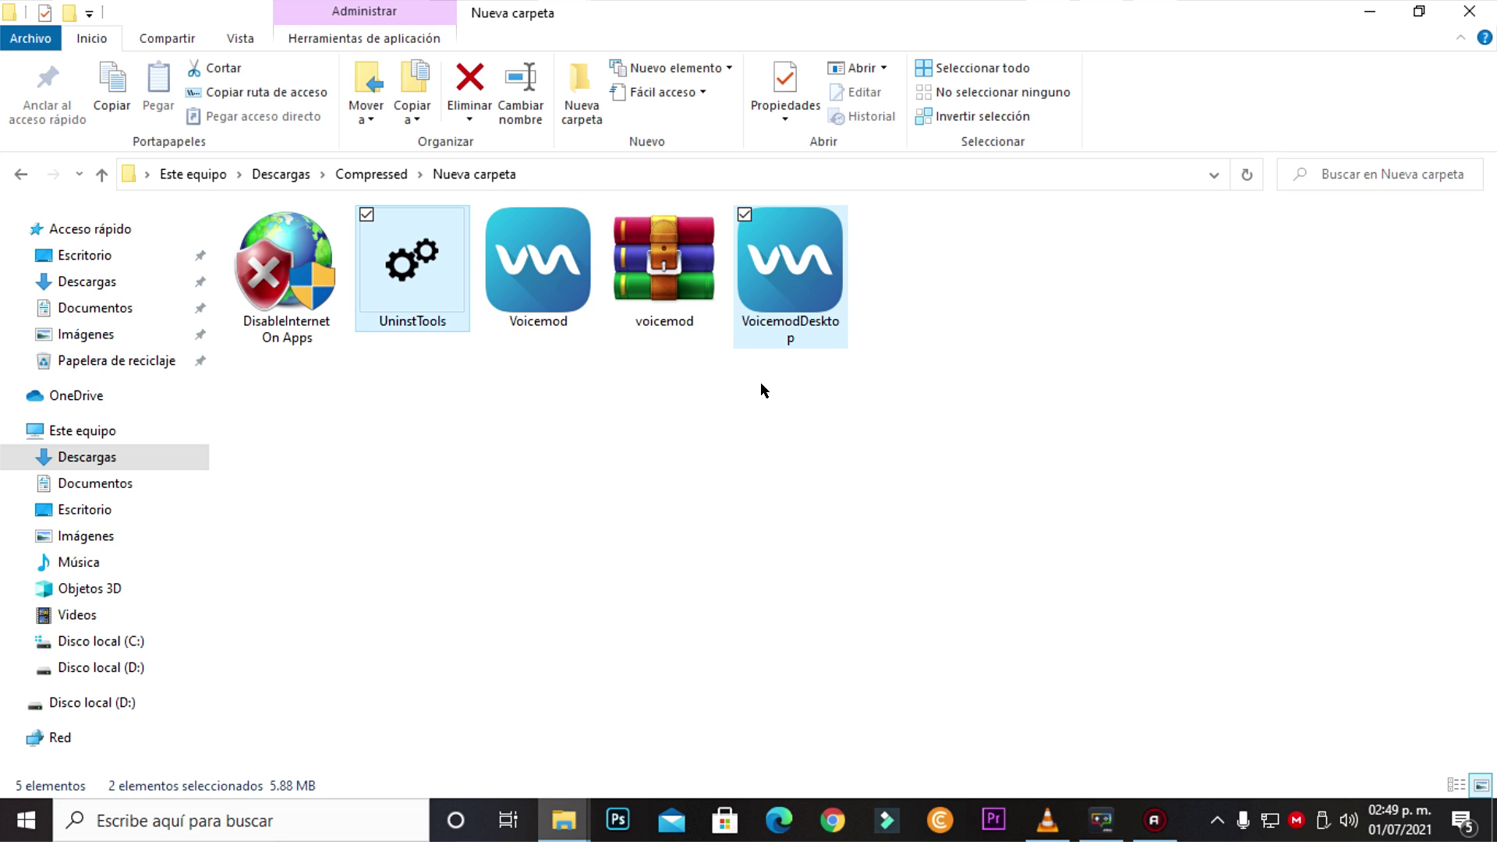
pyautogui.click(519, 265)
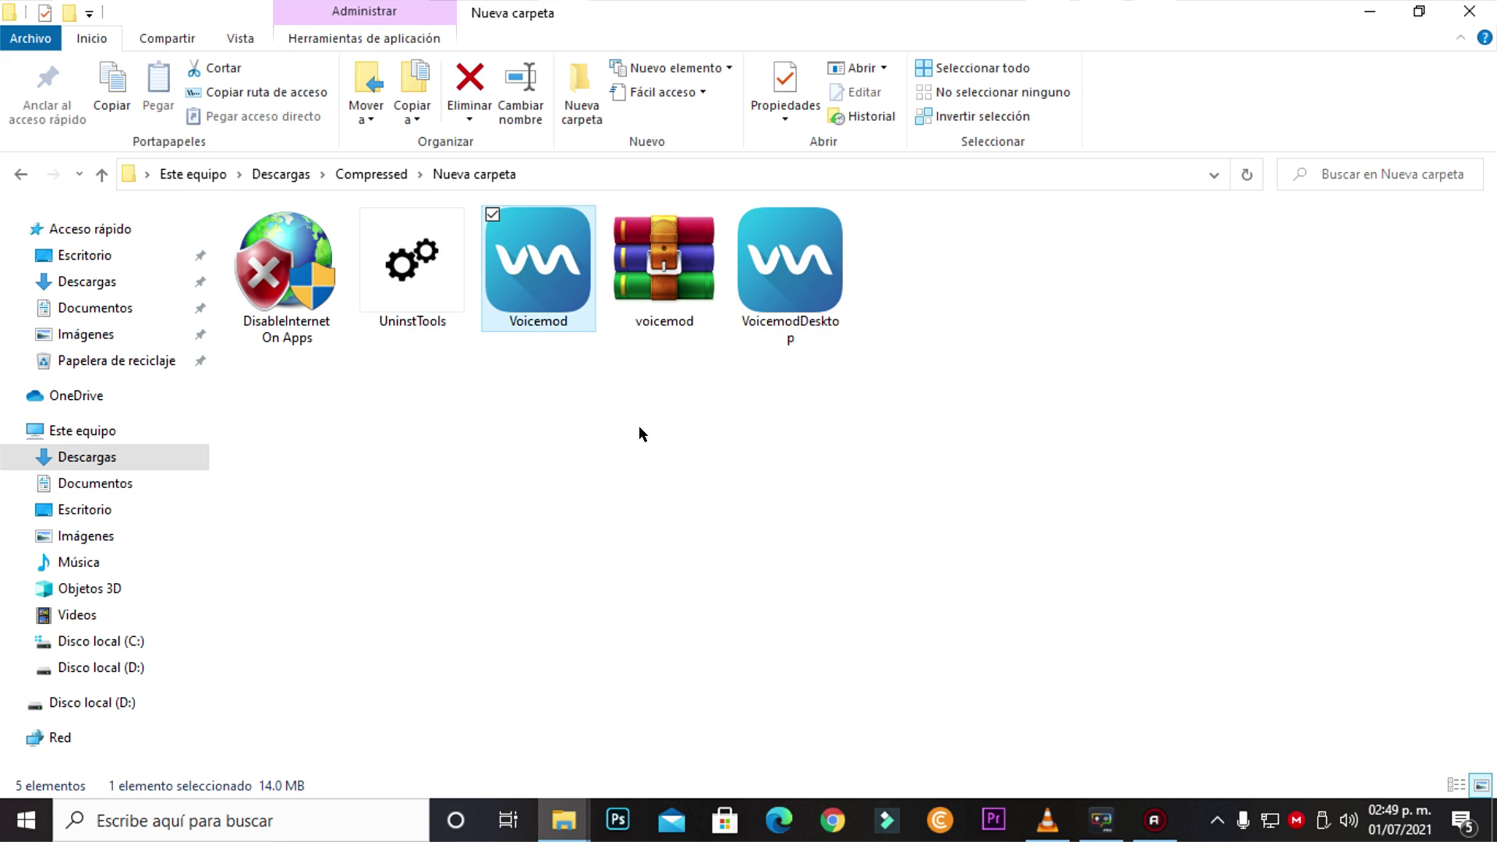
pyautogui.click(798, 285)
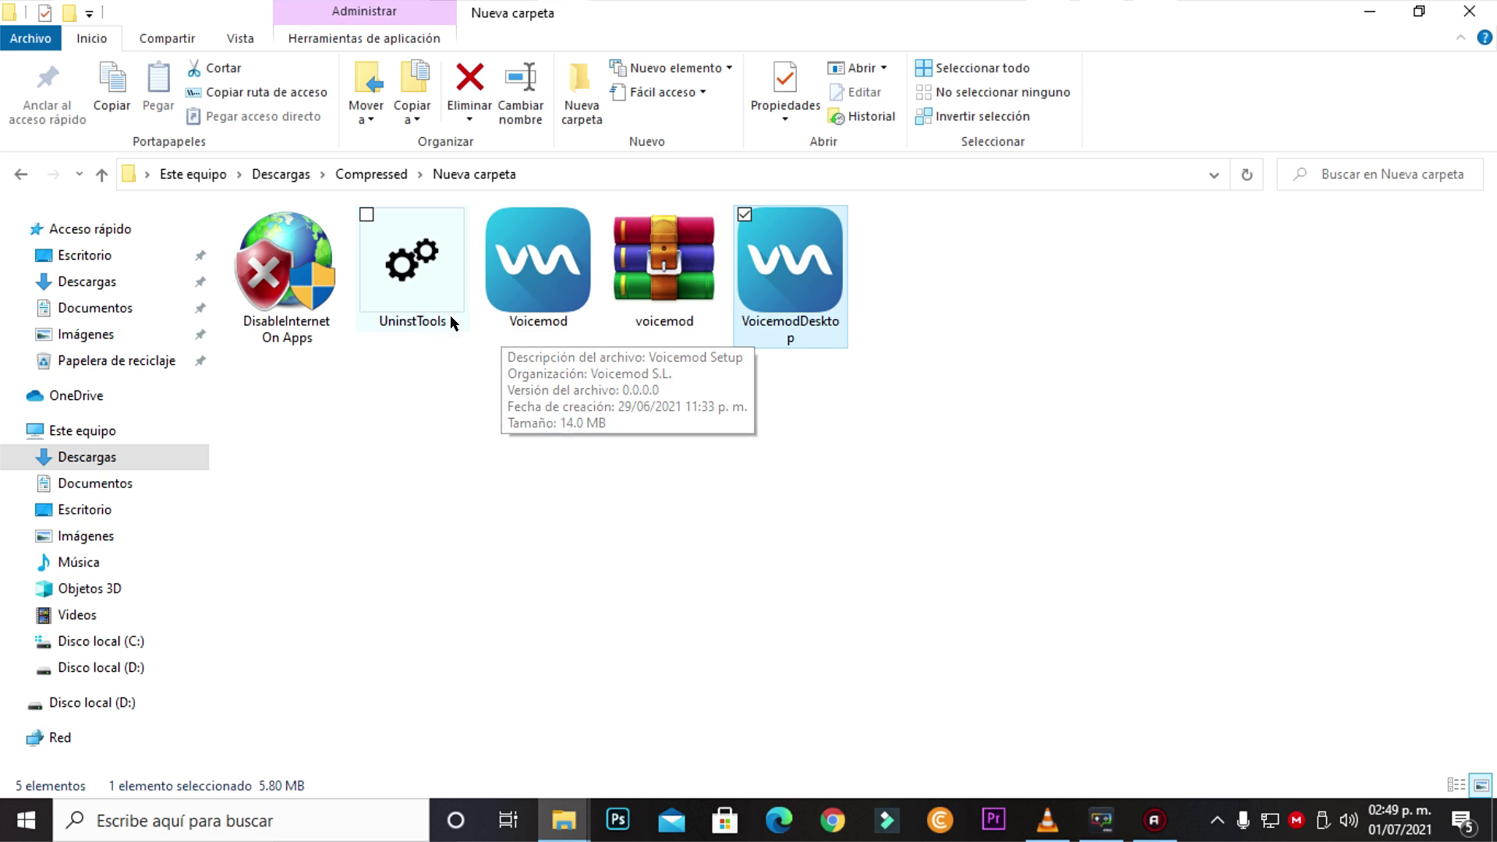
pyautogui.keyDown('ctrl'); pyautogui.click(415, 319); pyautogui.keyUp('ctrl')
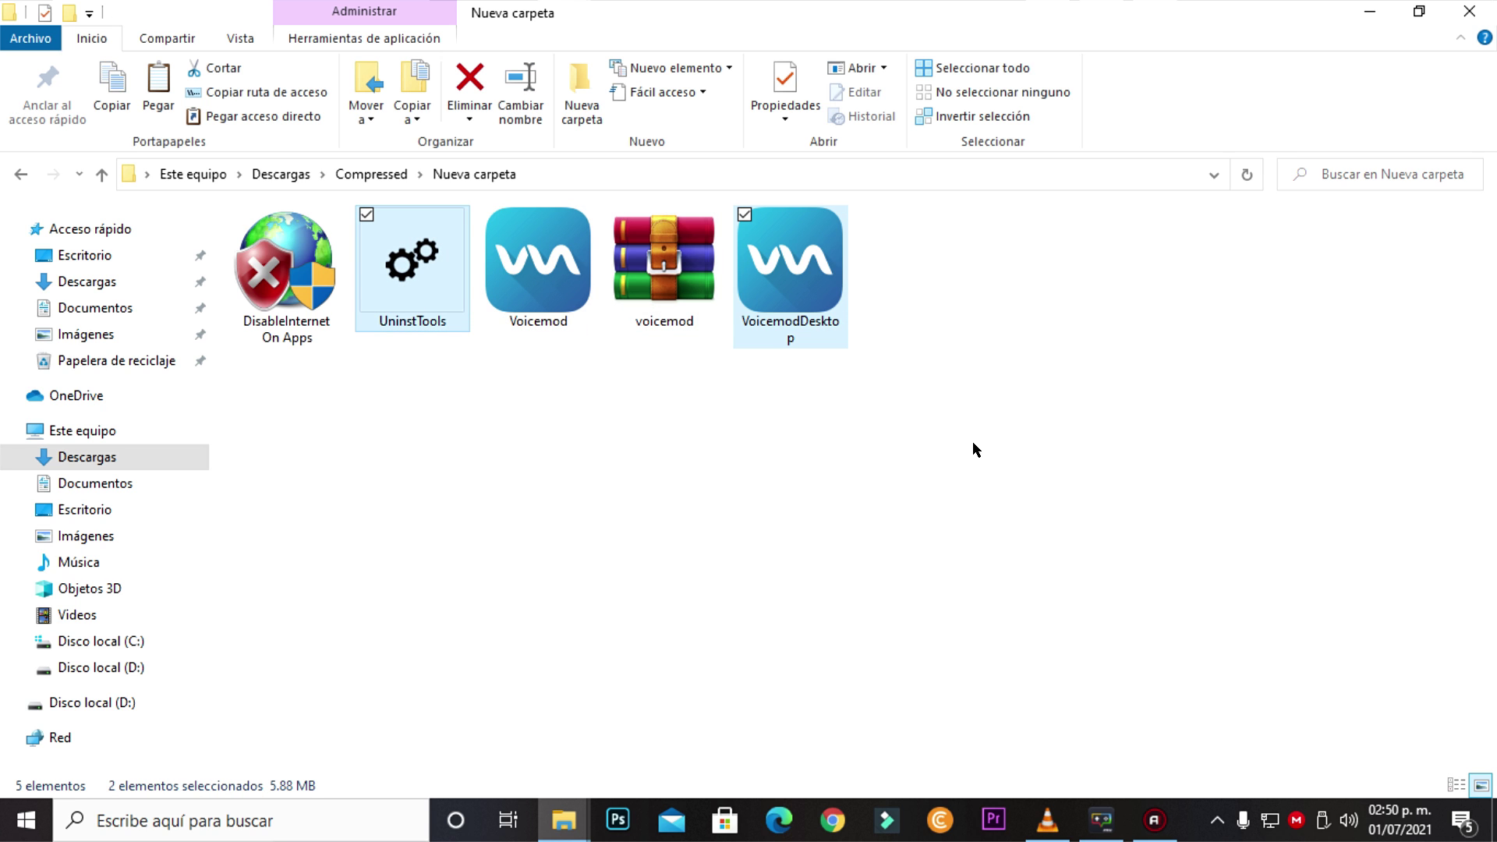
# - Open the Voicemod installation folder through the file location of its desktop shortcut
pyautogui.press('super+d')
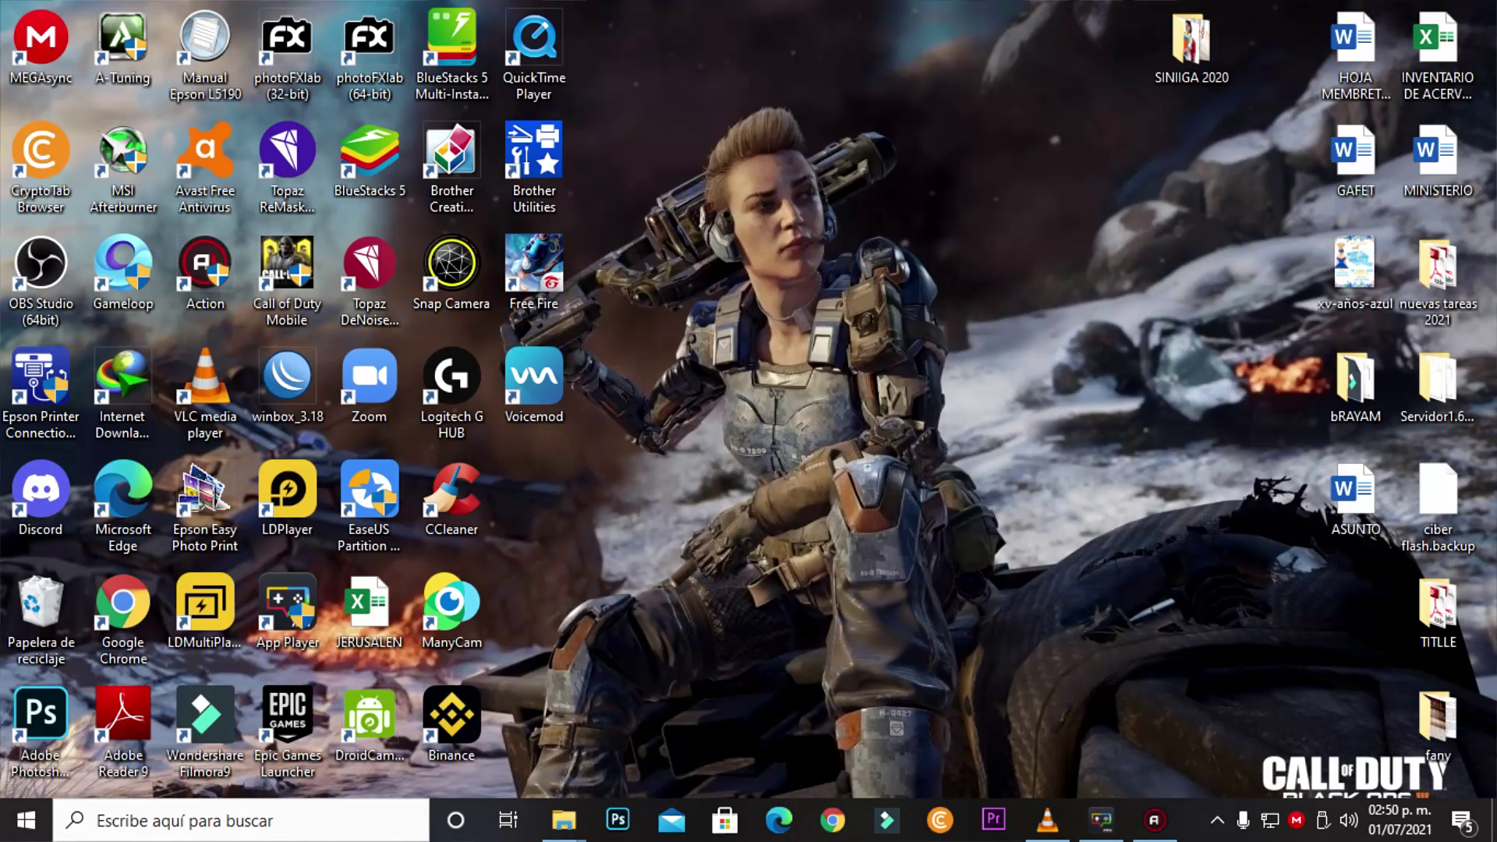
pyautogui.rightClick(558, 381)
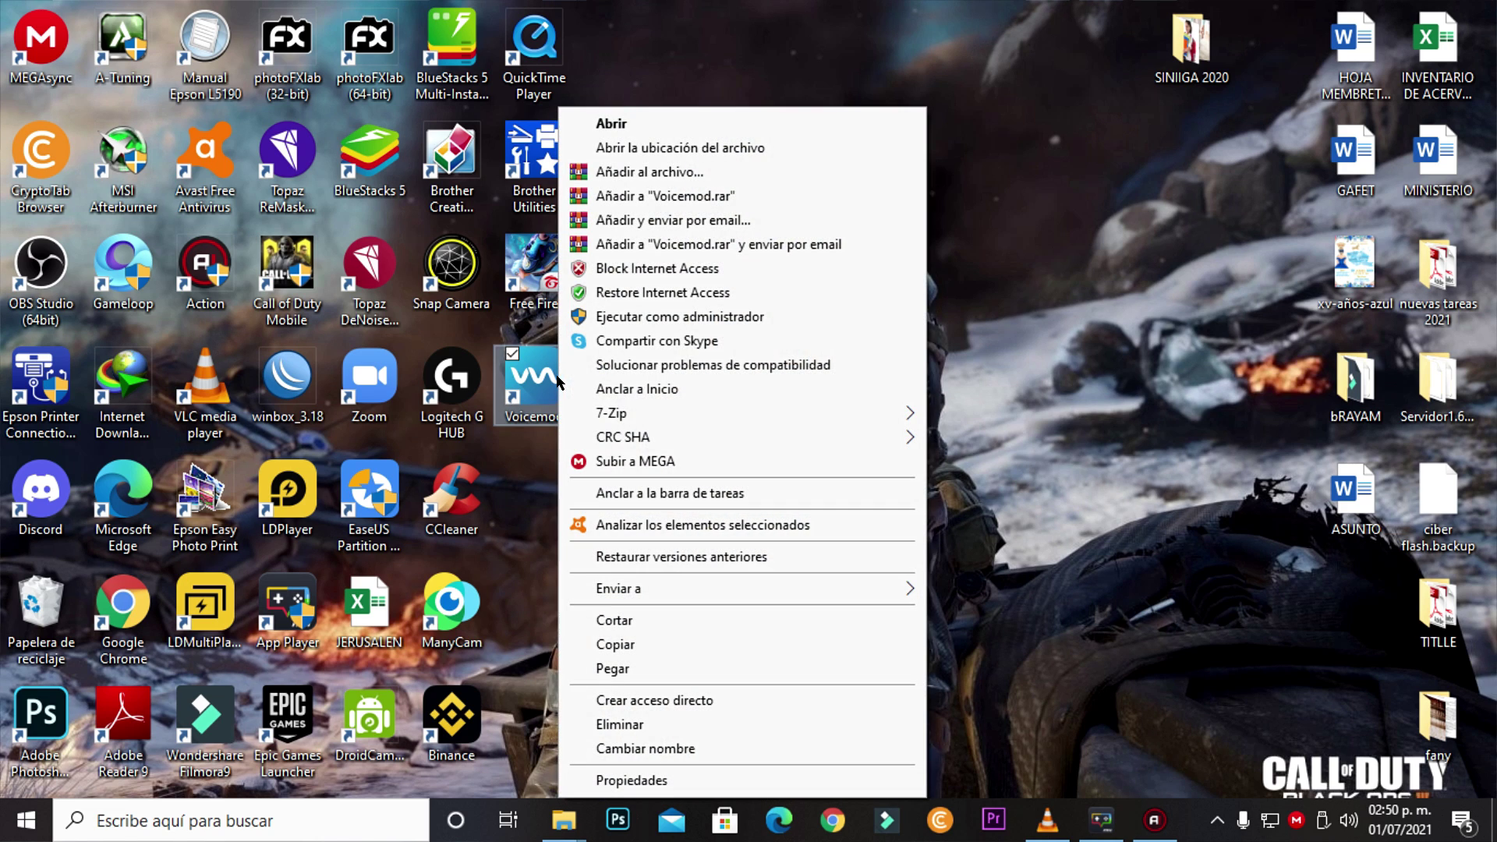
pyautogui.click(681, 148)
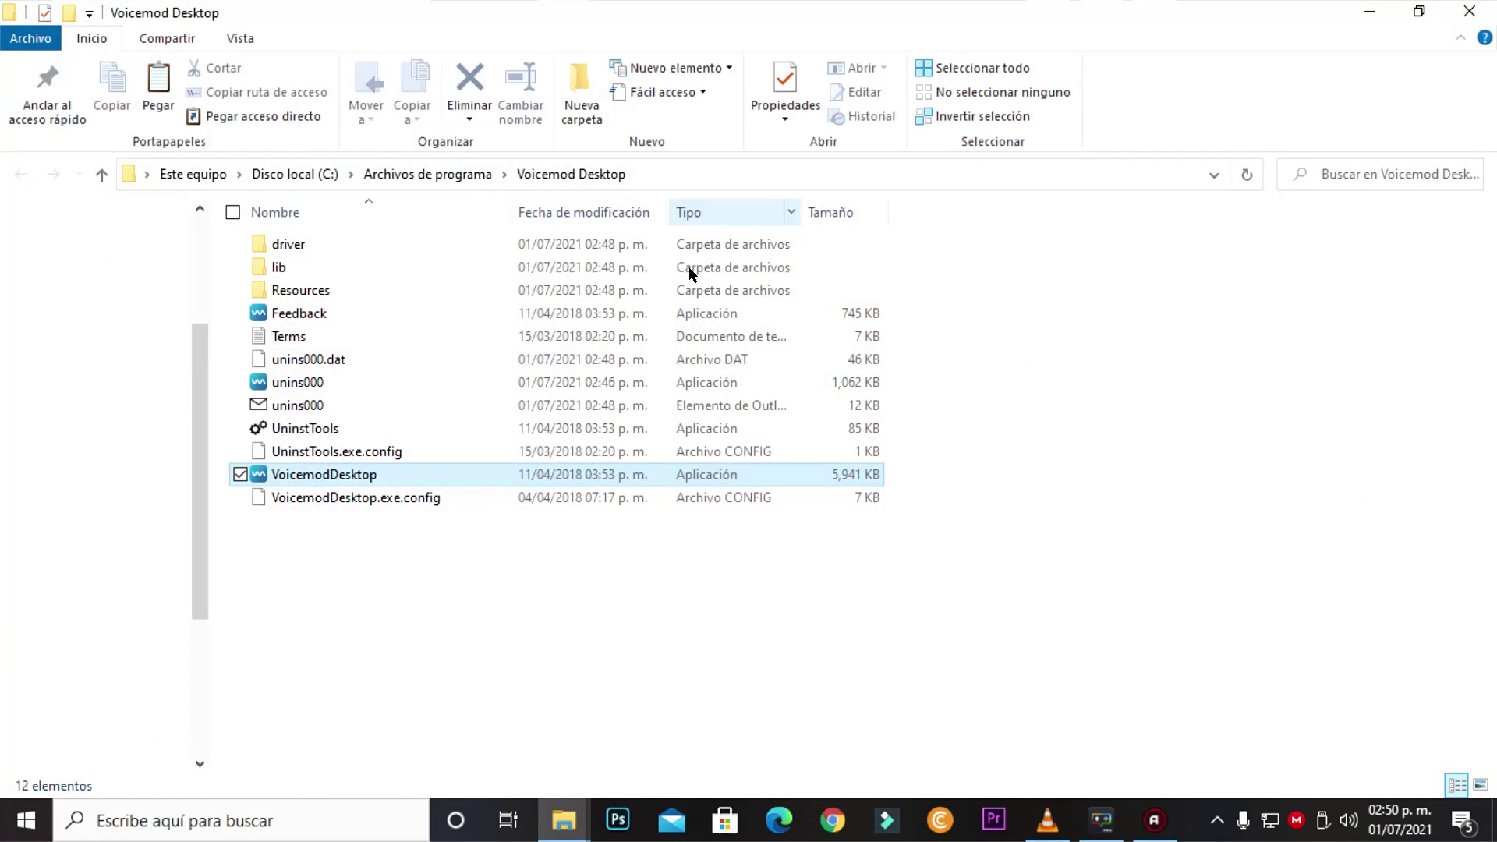
# - Paste the two copied files into the Voicemod Desktop folder, replacing the existing ones and granting administrator permission for all items
pyautogui.rightClick(581, 592)
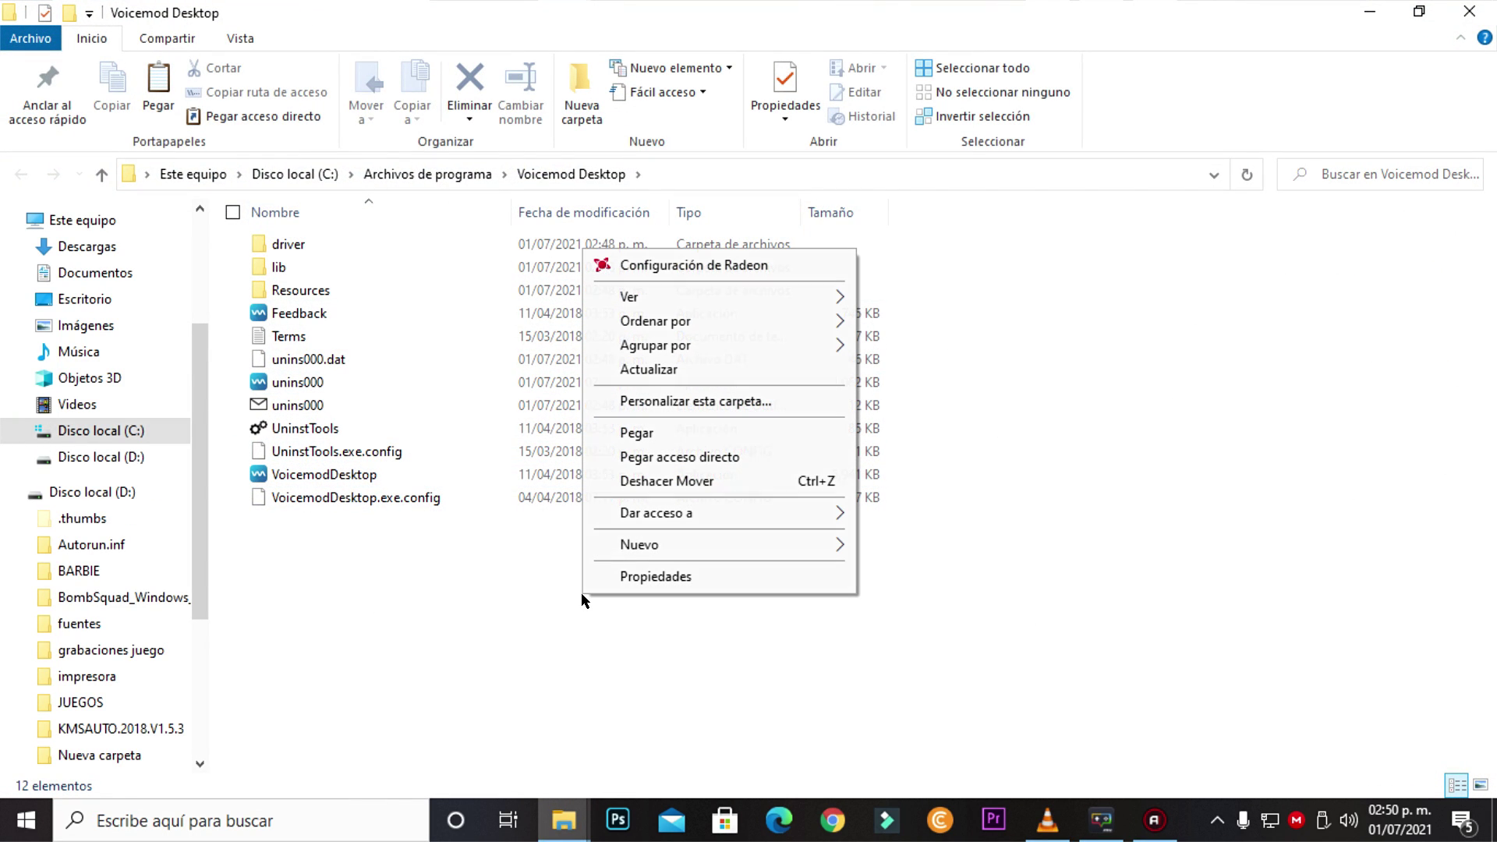
pyautogui.click(648, 433)
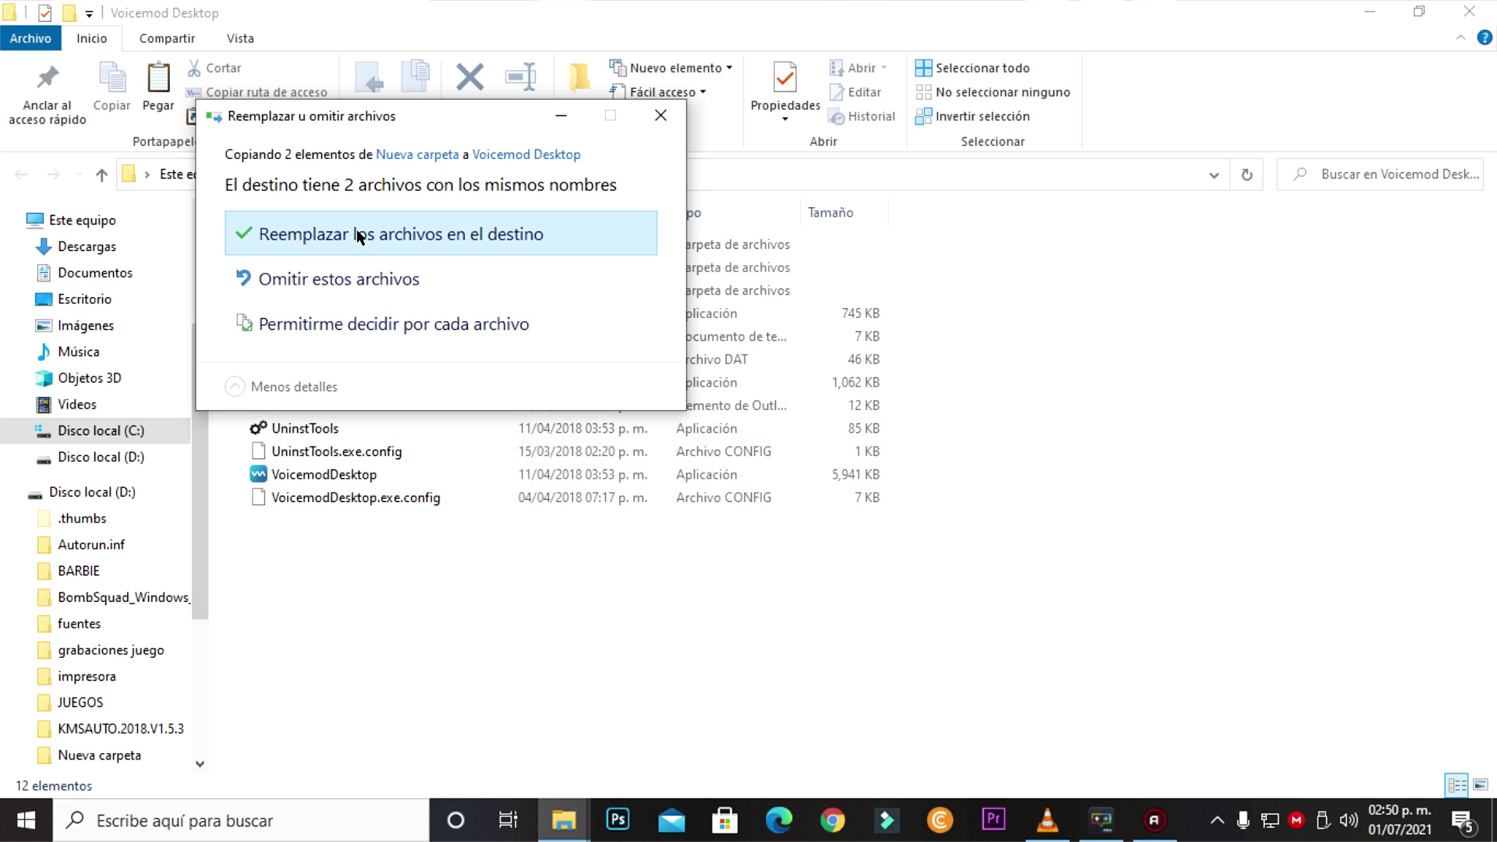
pyautogui.click(359, 235)
pyautogui.click(290, 289)
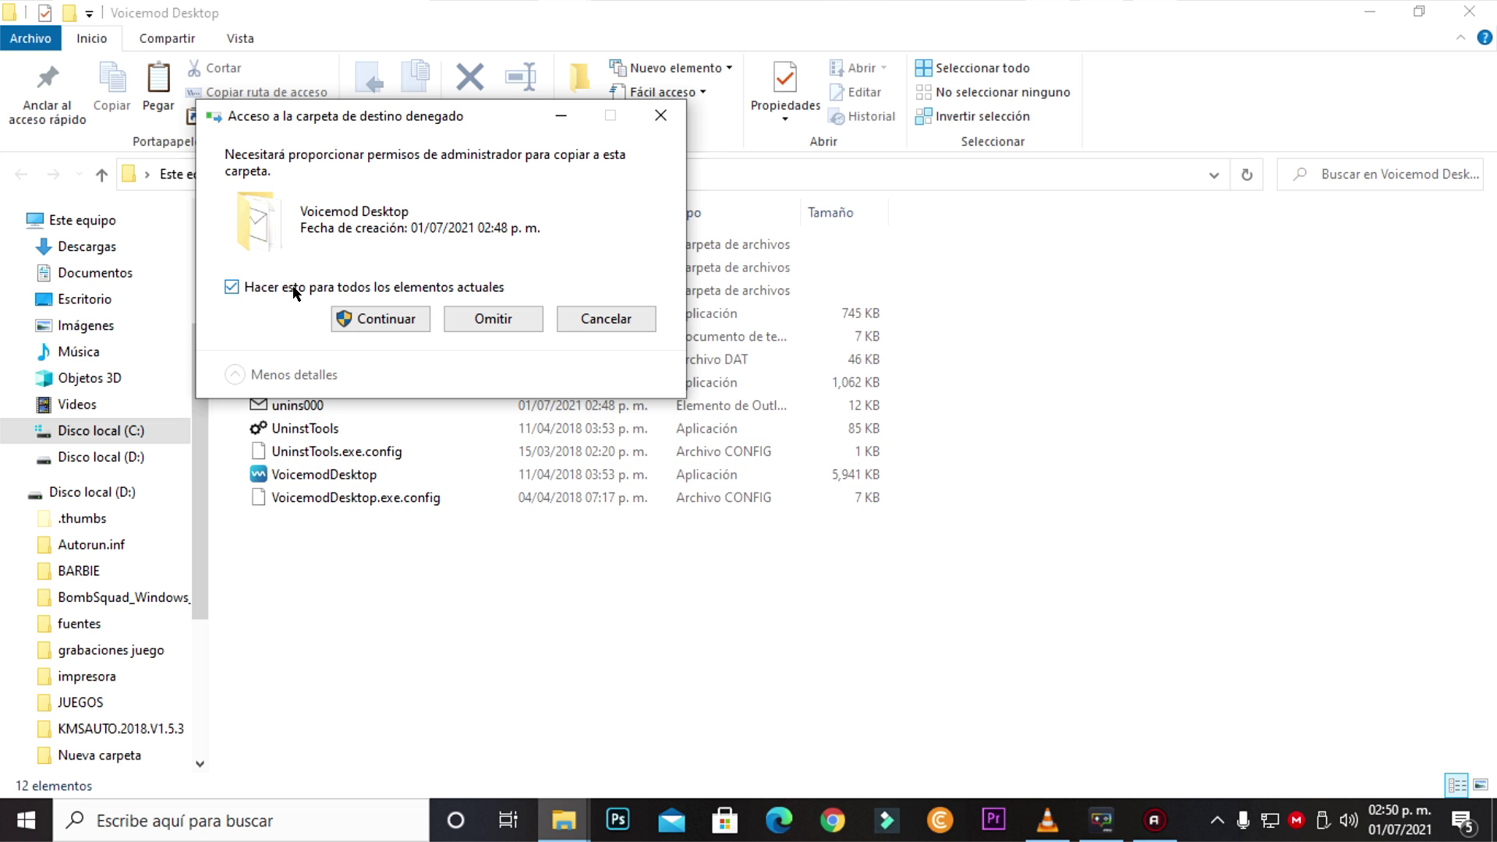
pyautogui.click(425, 317)
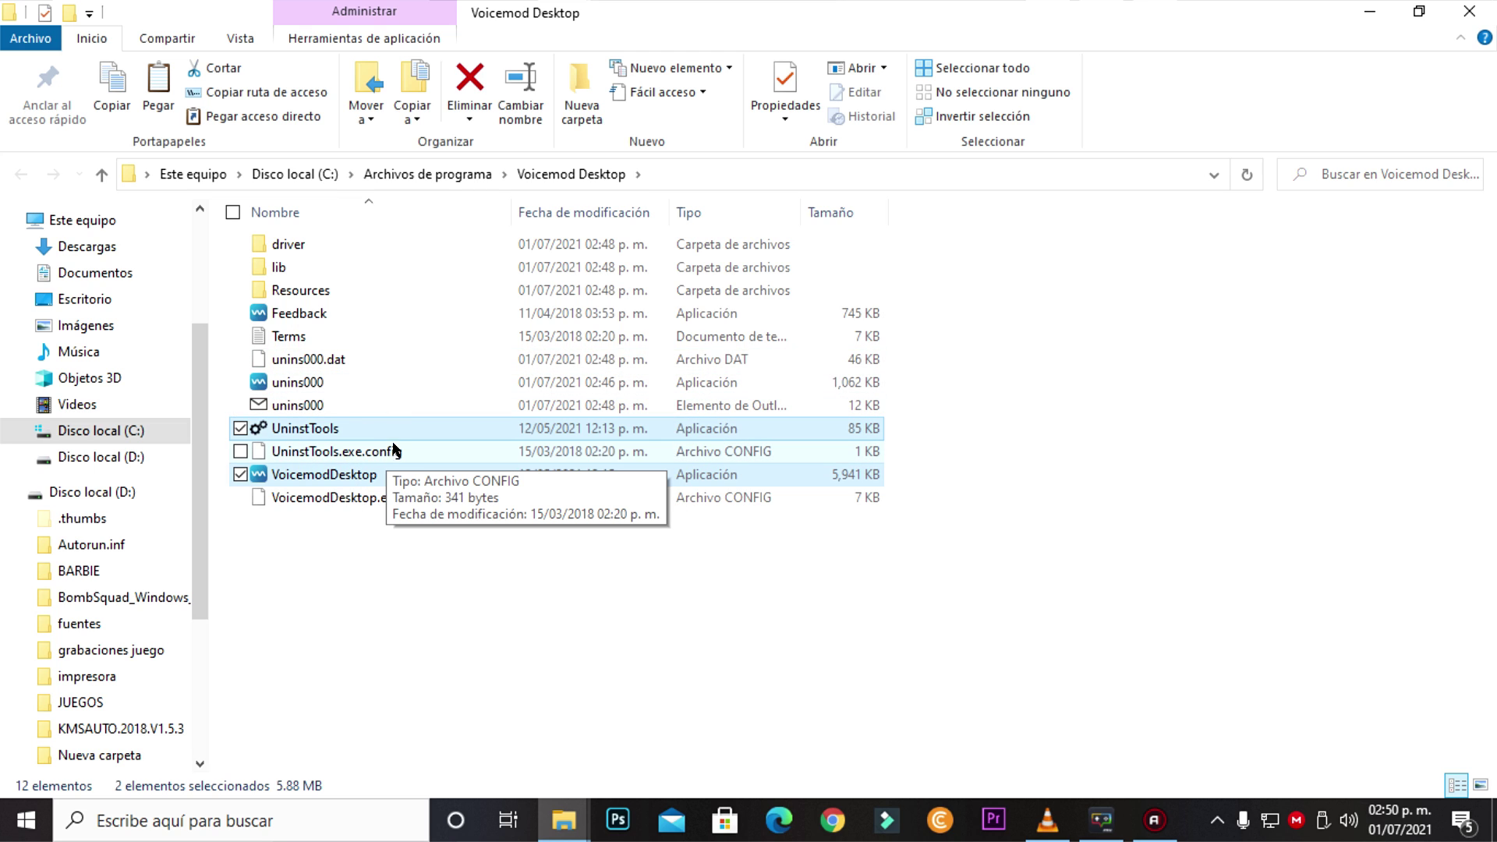
pyautogui.click(554, 637)
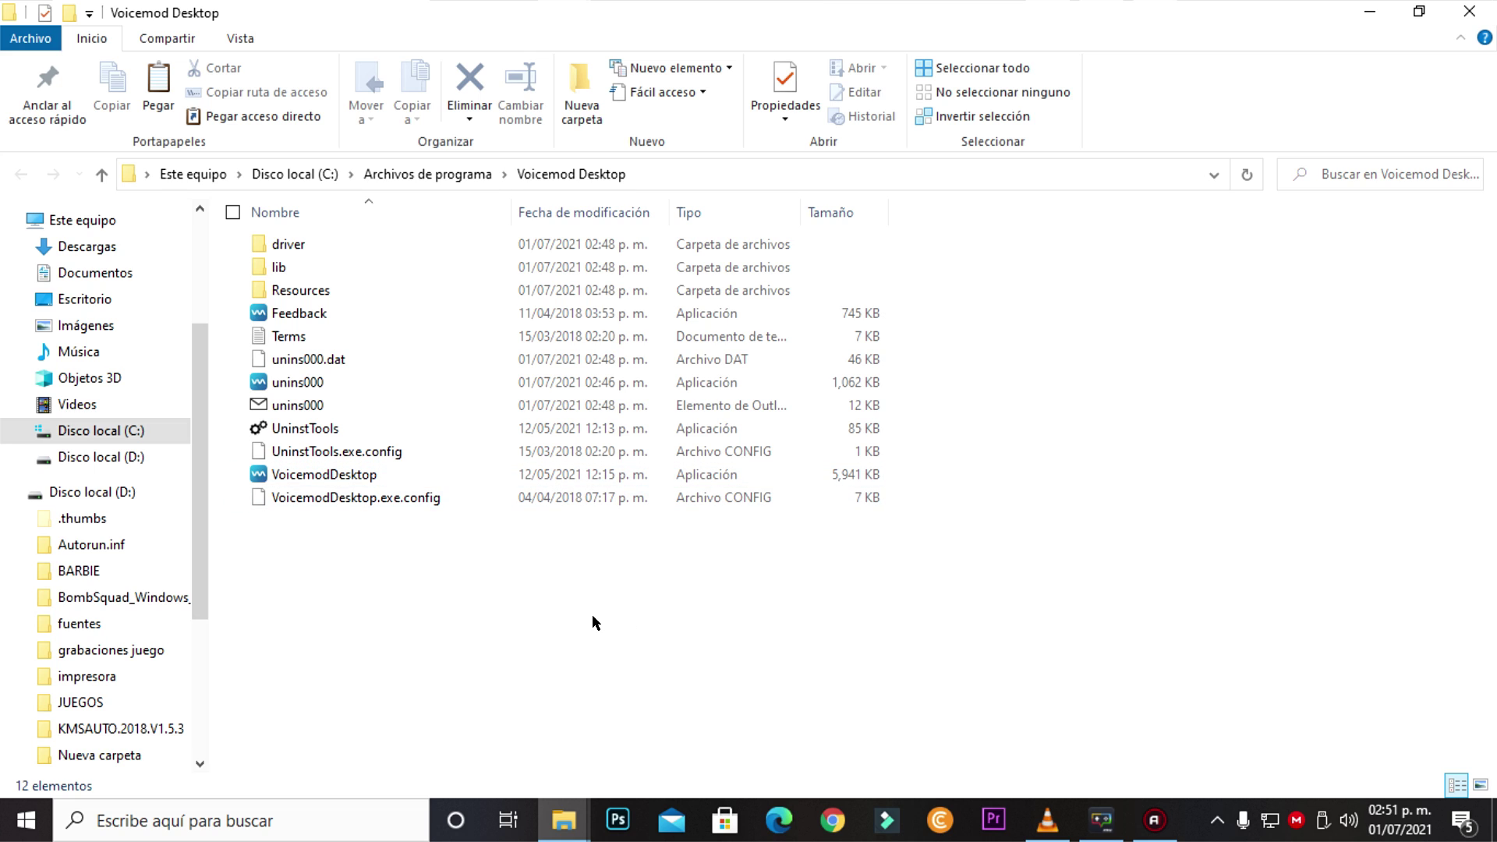
# - Run UninstTools as administrator from the Voicemod Desktop folder
pyautogui.click(320, 429)
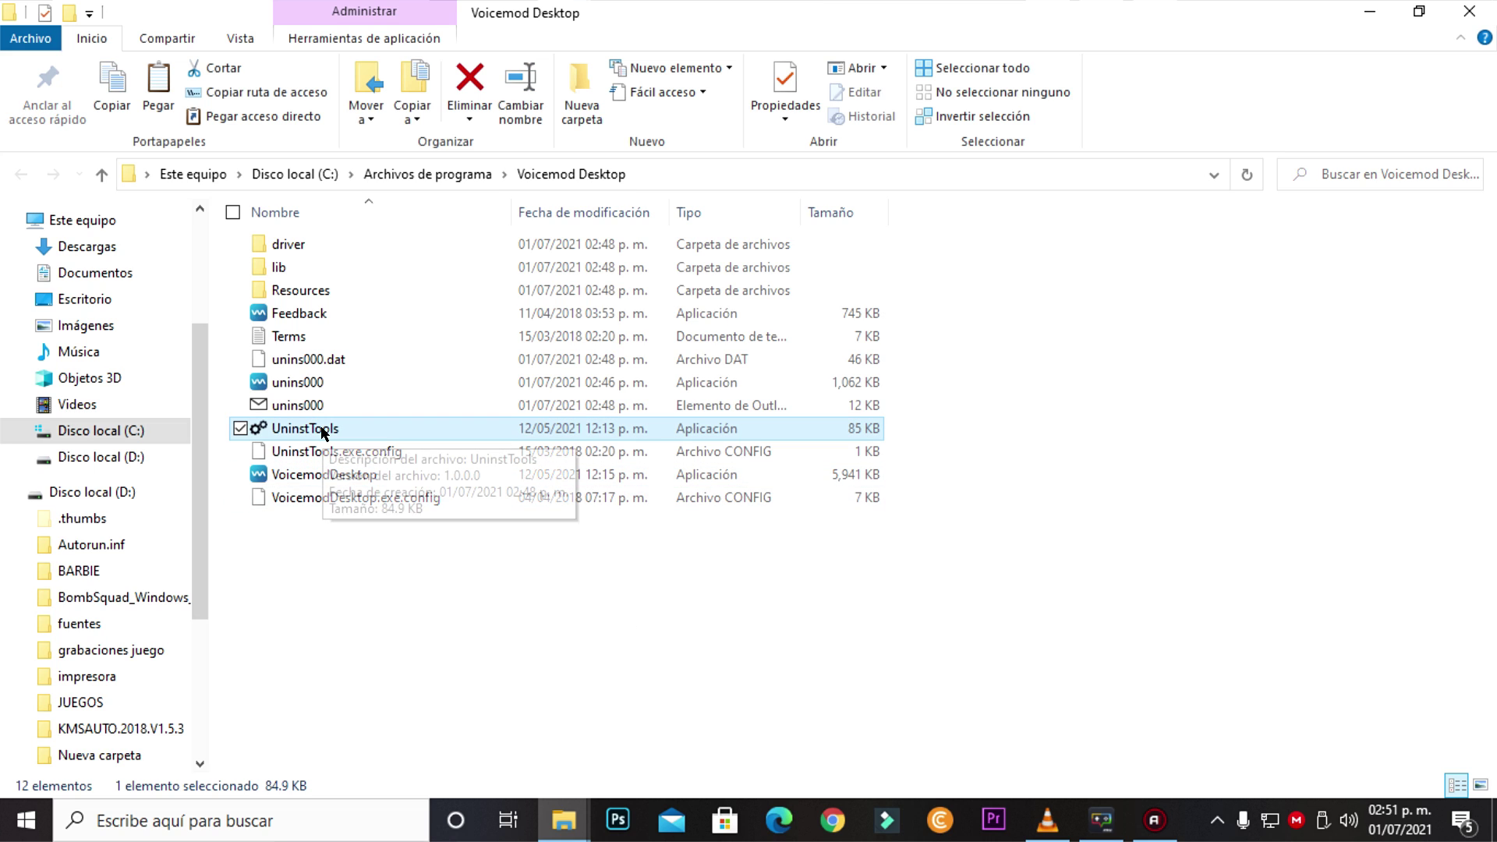
pyautogui.rightClick(322, 431)
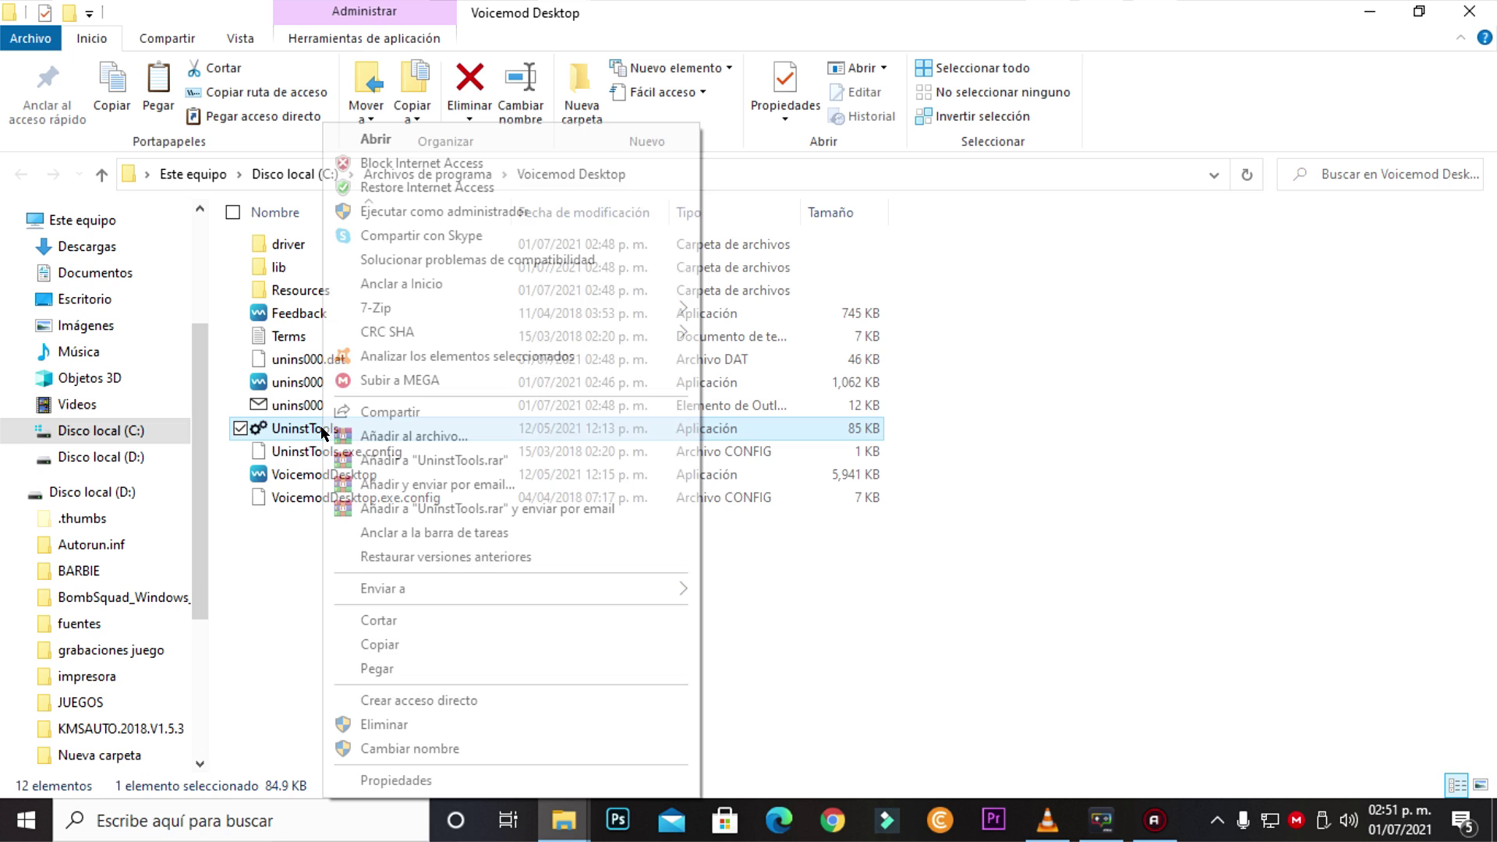
pyautogui.click(427, 212)
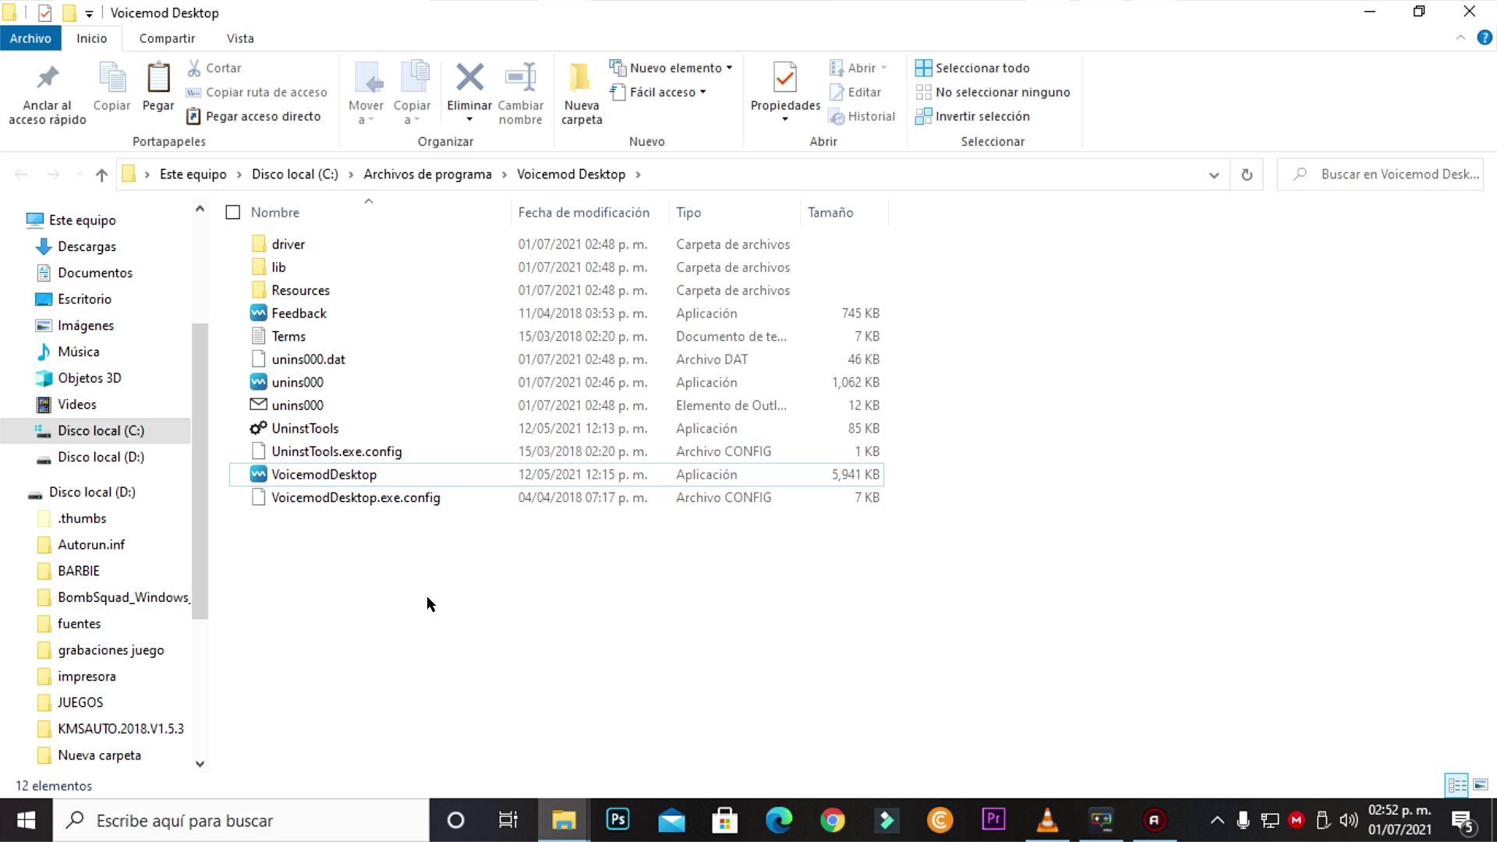
# - Block internet access for the VoicemodDesktop application with OneClickFirewall
pyautogui.click(334, 478)
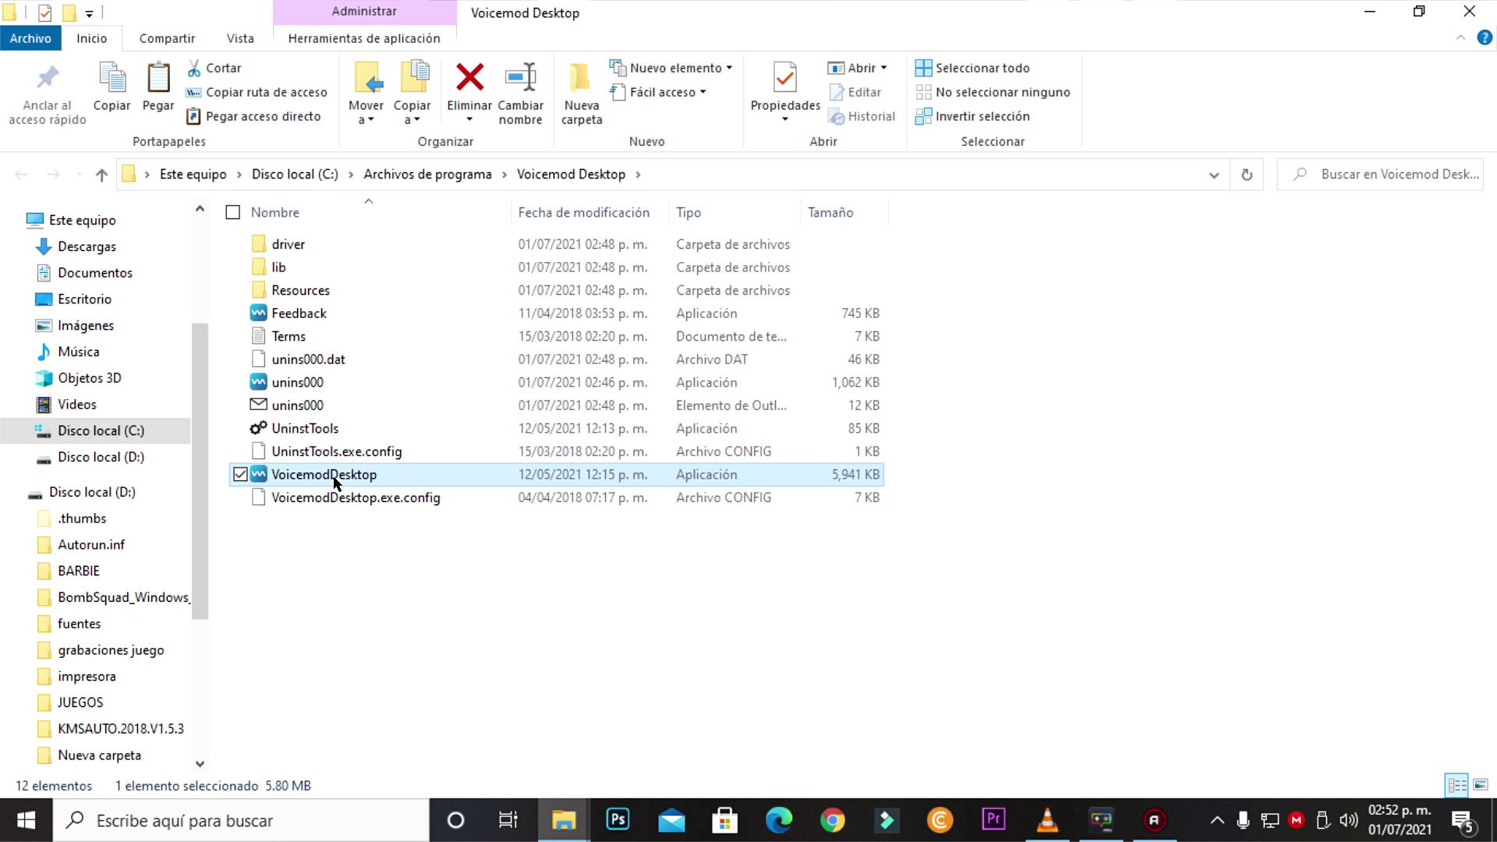
pyautogui.rightClick(334, 477)
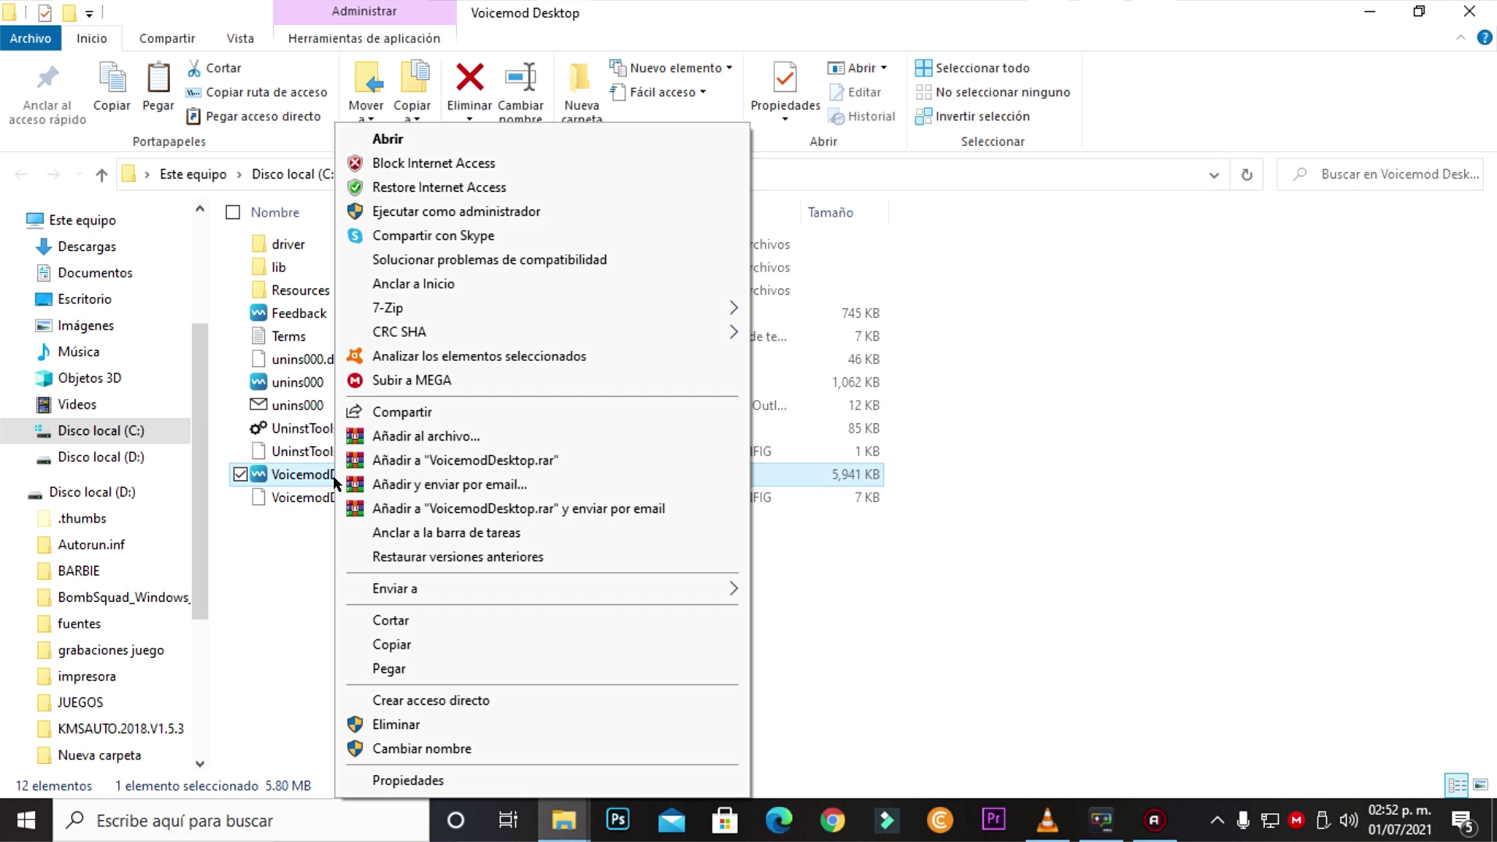
pyautogui.click(416, 164)
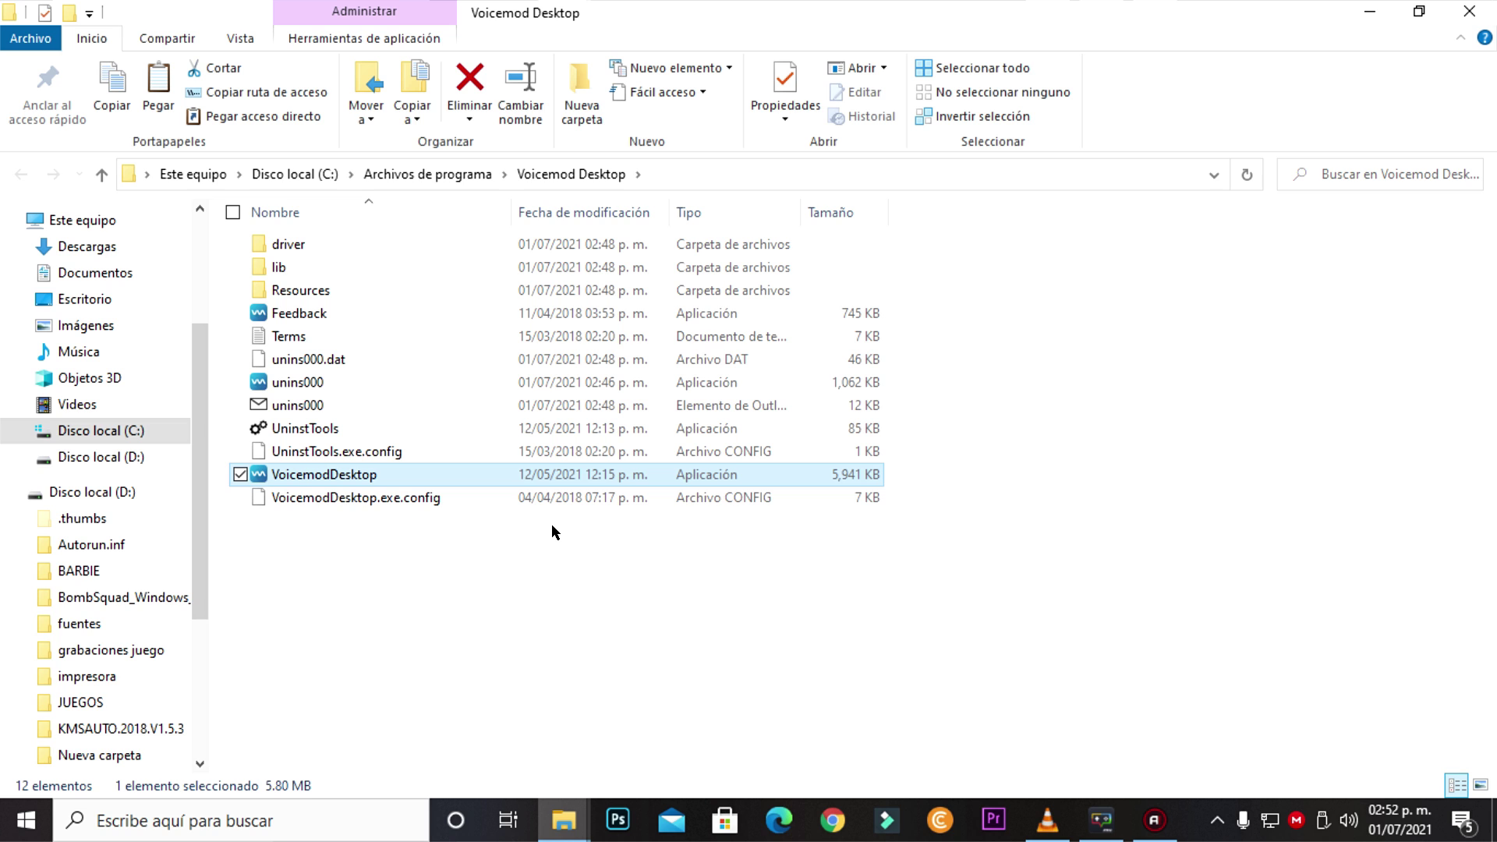
pyautogui.click(1005, 613)
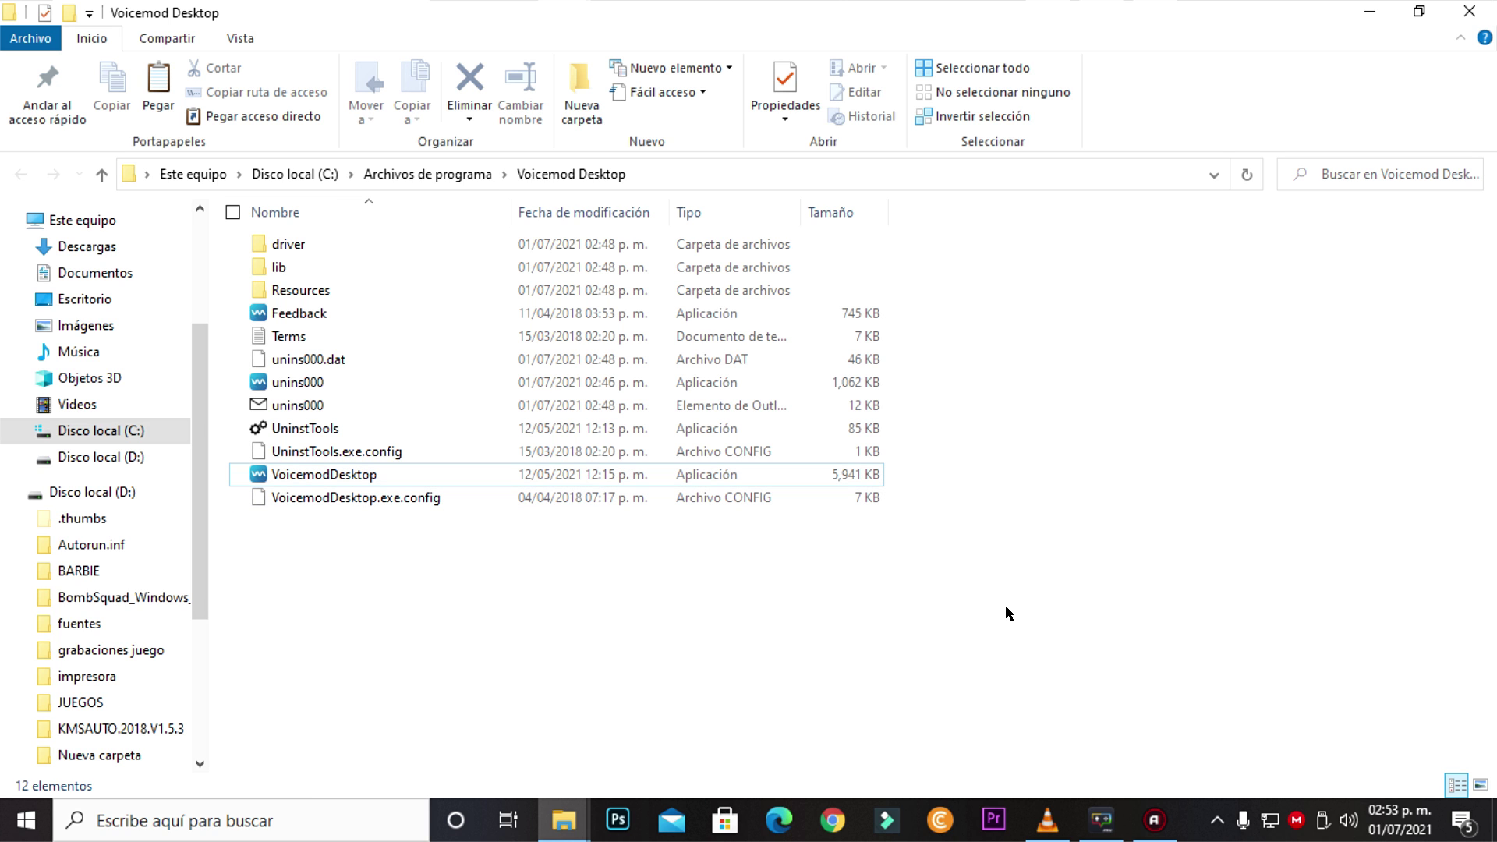
# - Launch Voicemod from the desktop and set the 2- USB Audio CODEC microphone as input and the 2- USB Audio CODEC speakers as output
pyautogui.press('super+d')
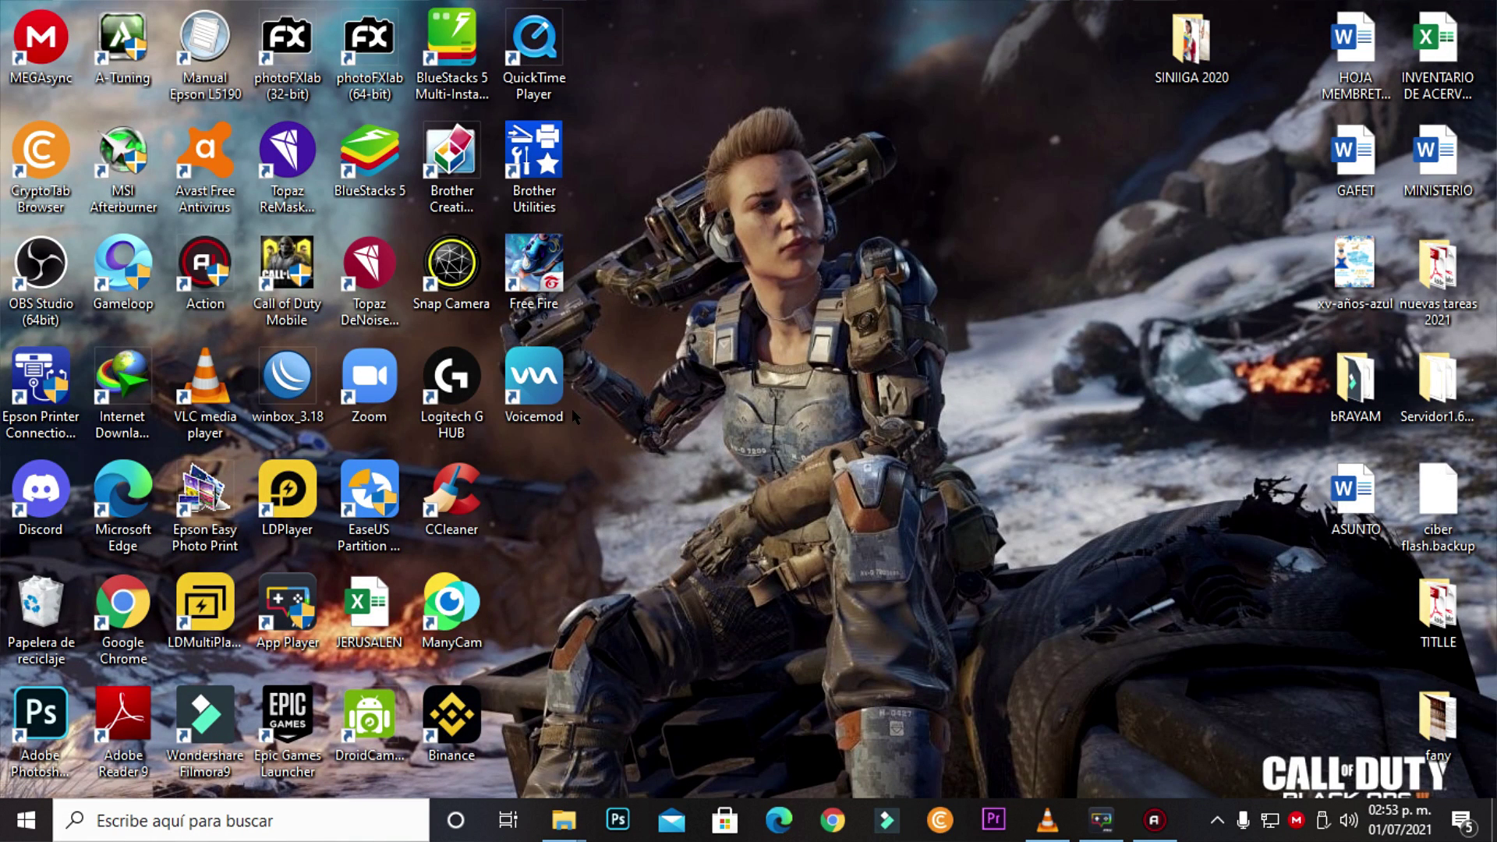
pyautogui.doubleClick(545, 386)
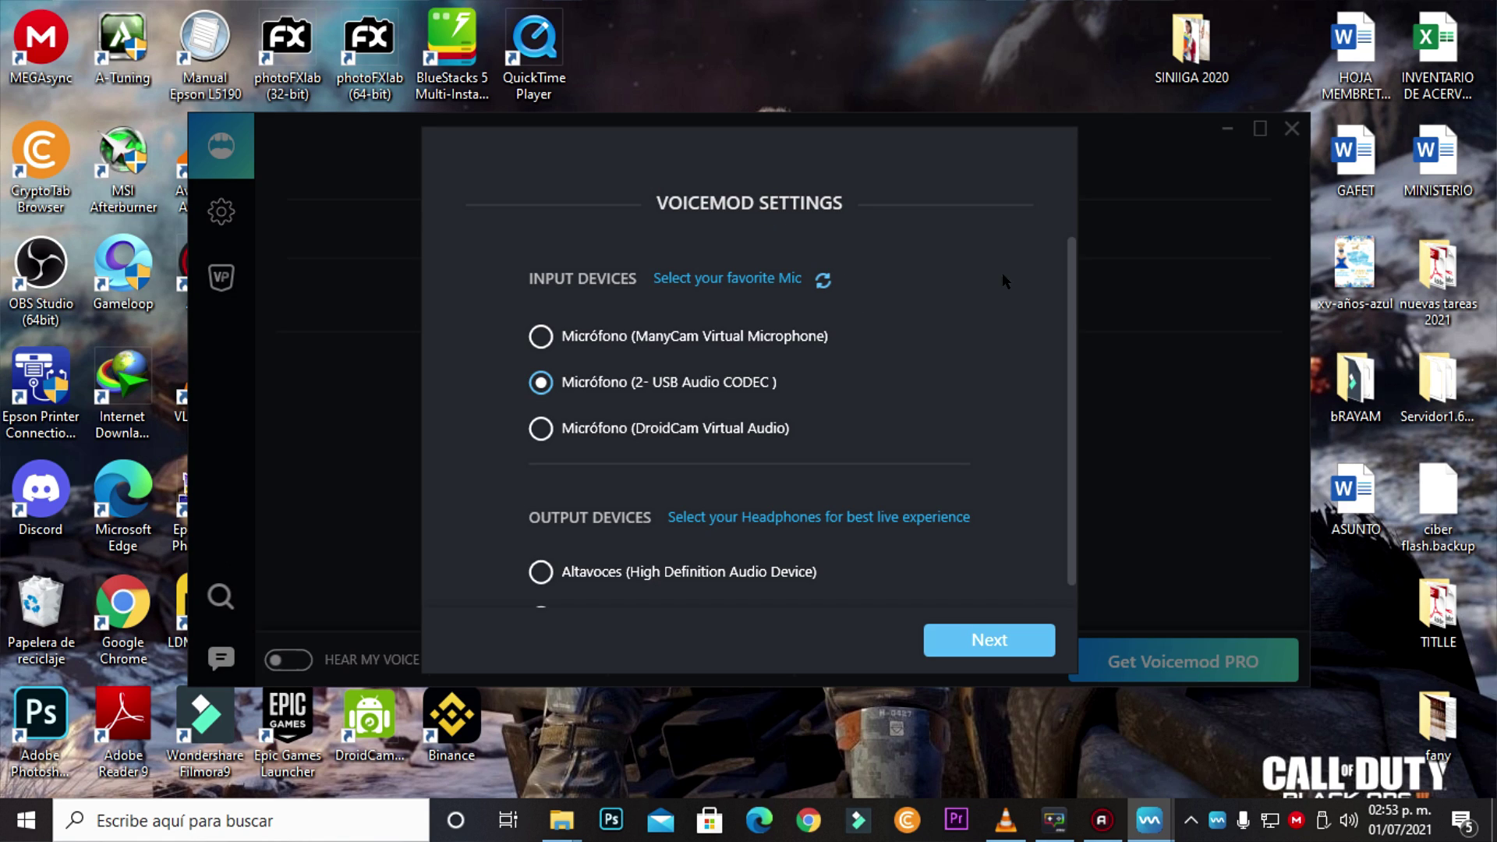
pyautogui.scroll(-1, 1072, 273)
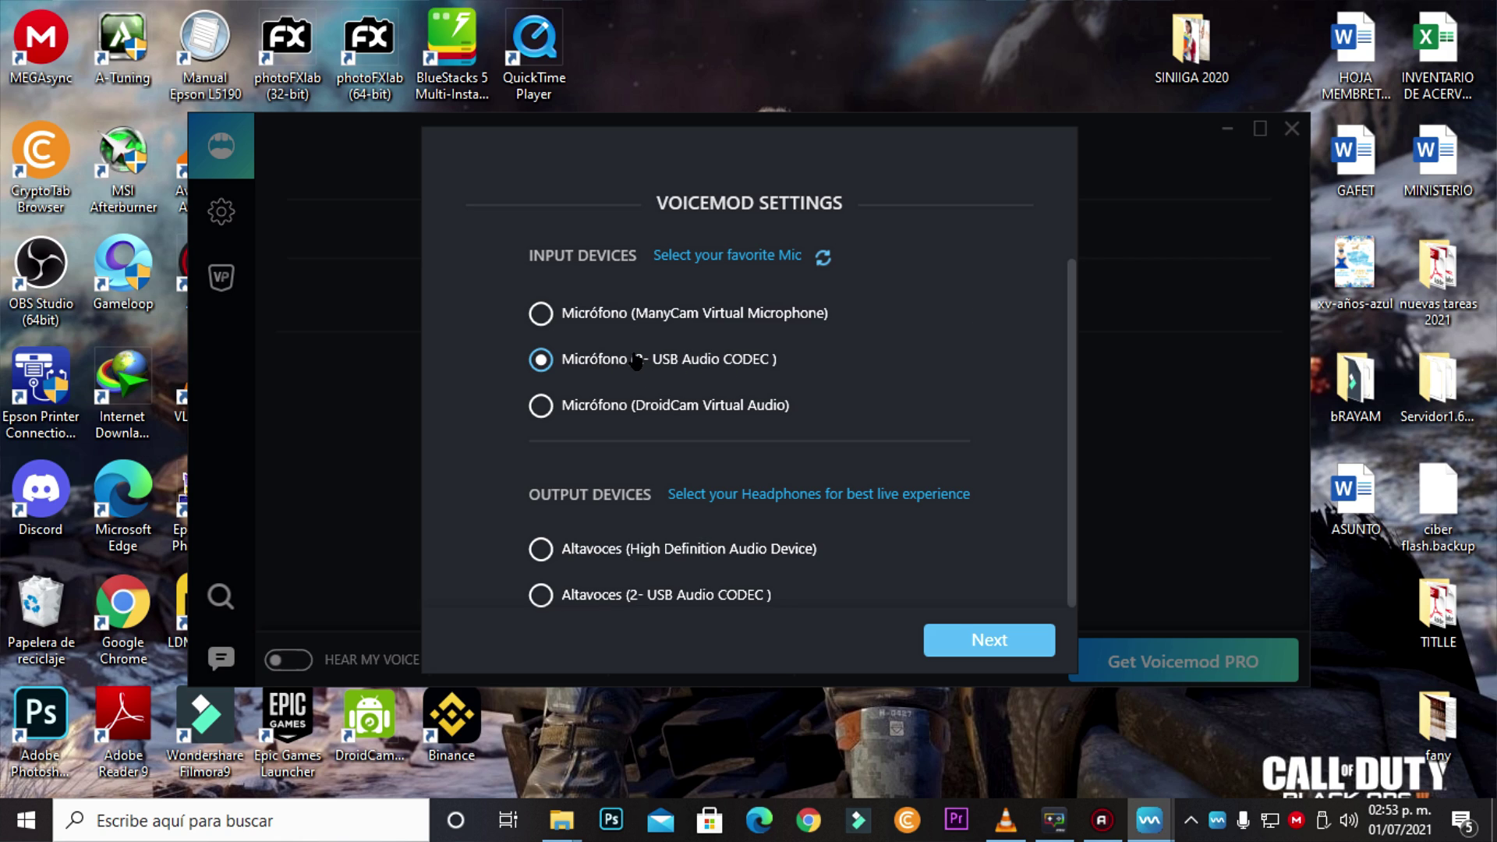
pyautogui.click(548, 319)
pyautogui.click(546, 363)
pyautogui.click(543, 597)
pyautogui.scroll(1, 1072, 323)
pyautogui.scroll(-1, 1072, 324)
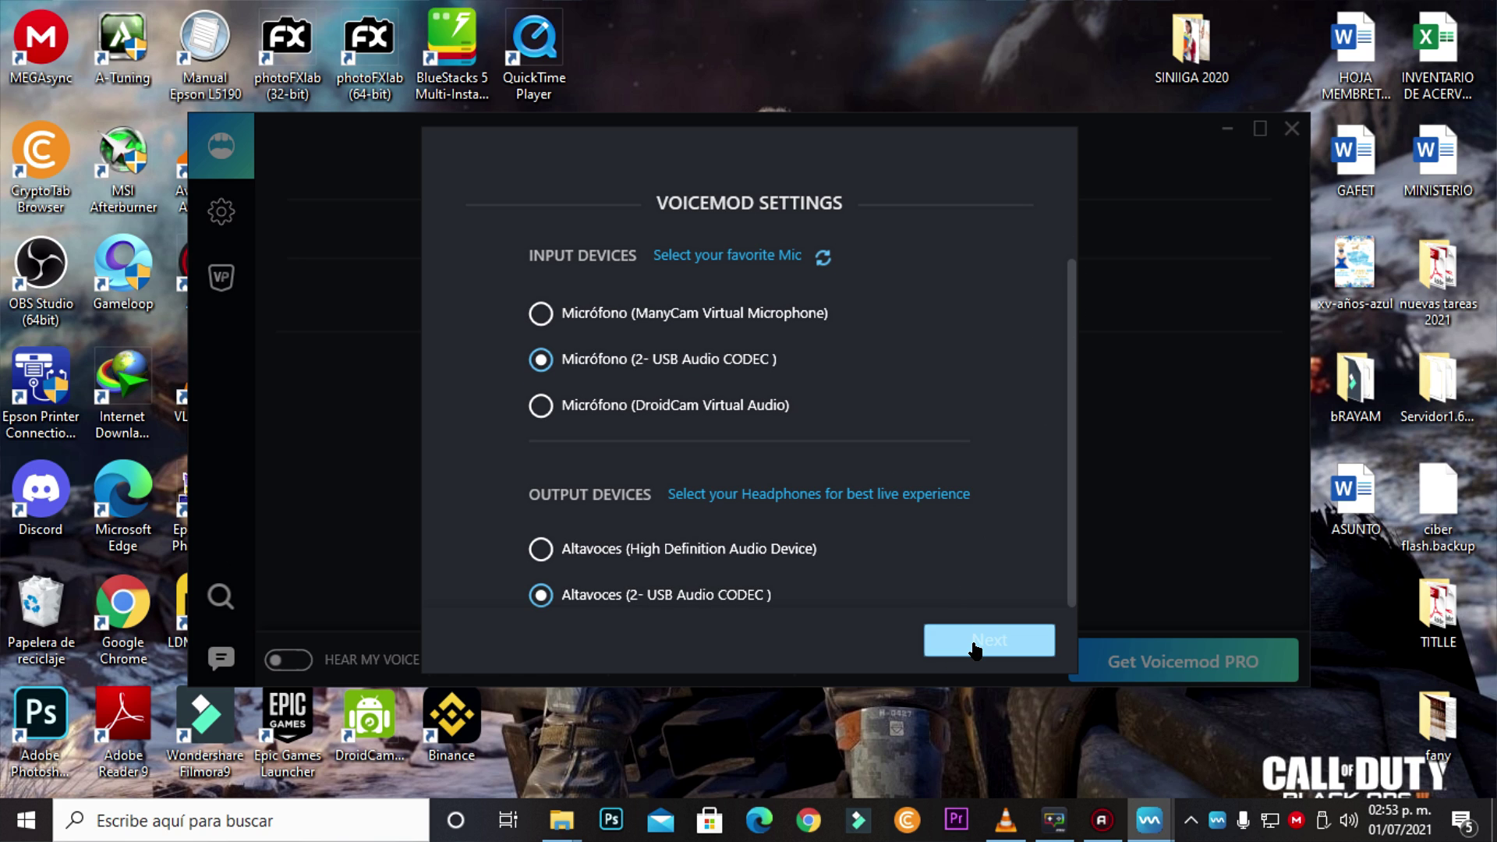
pyautogui.click(975, 650)
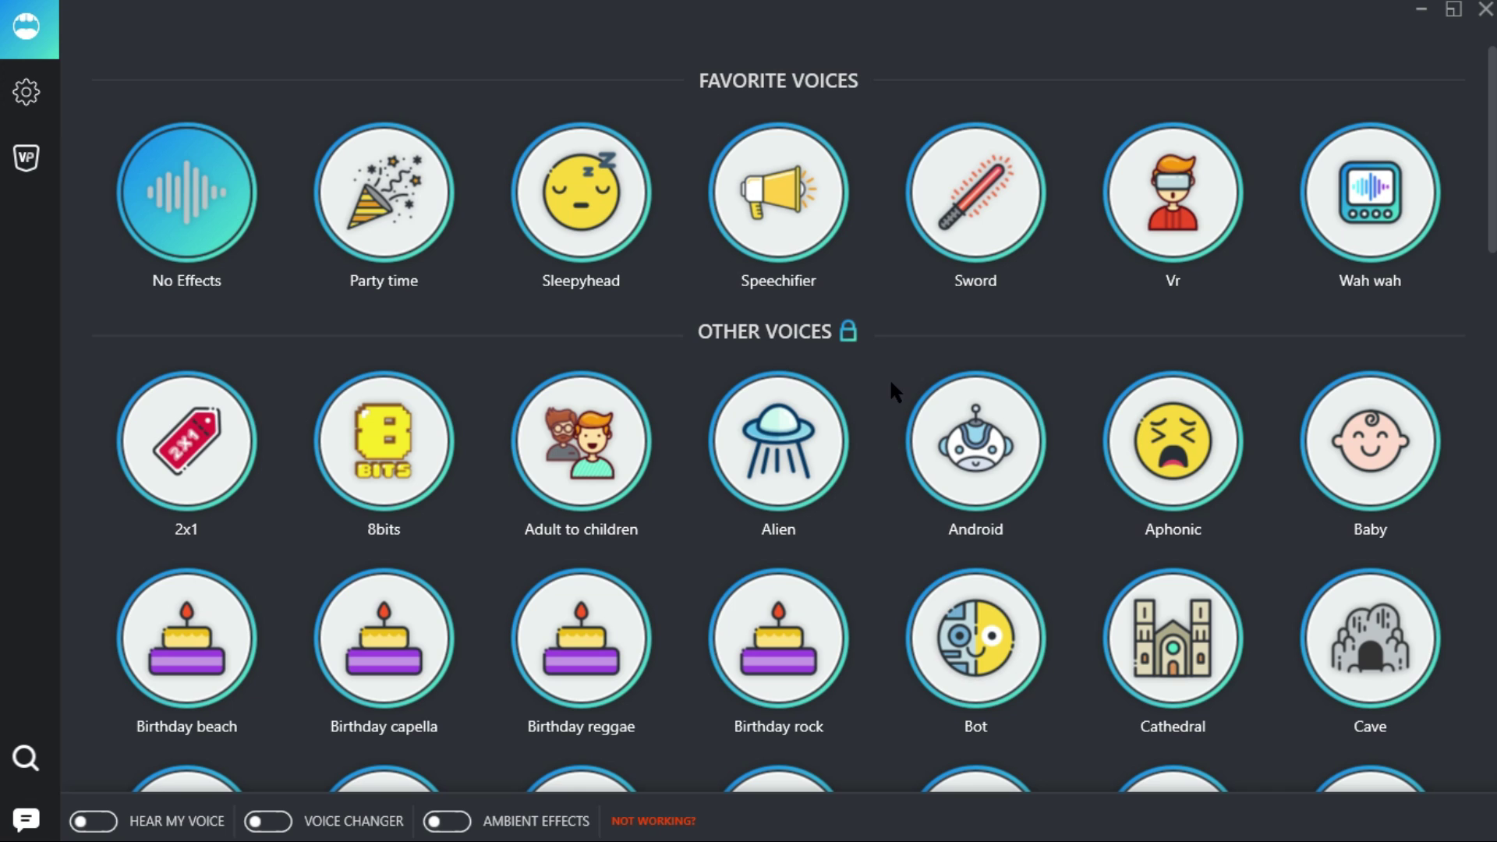
# - Browse the favorite and other voices in the Voicemod voice library
pyautogui.scroll(-12, 885, 386)
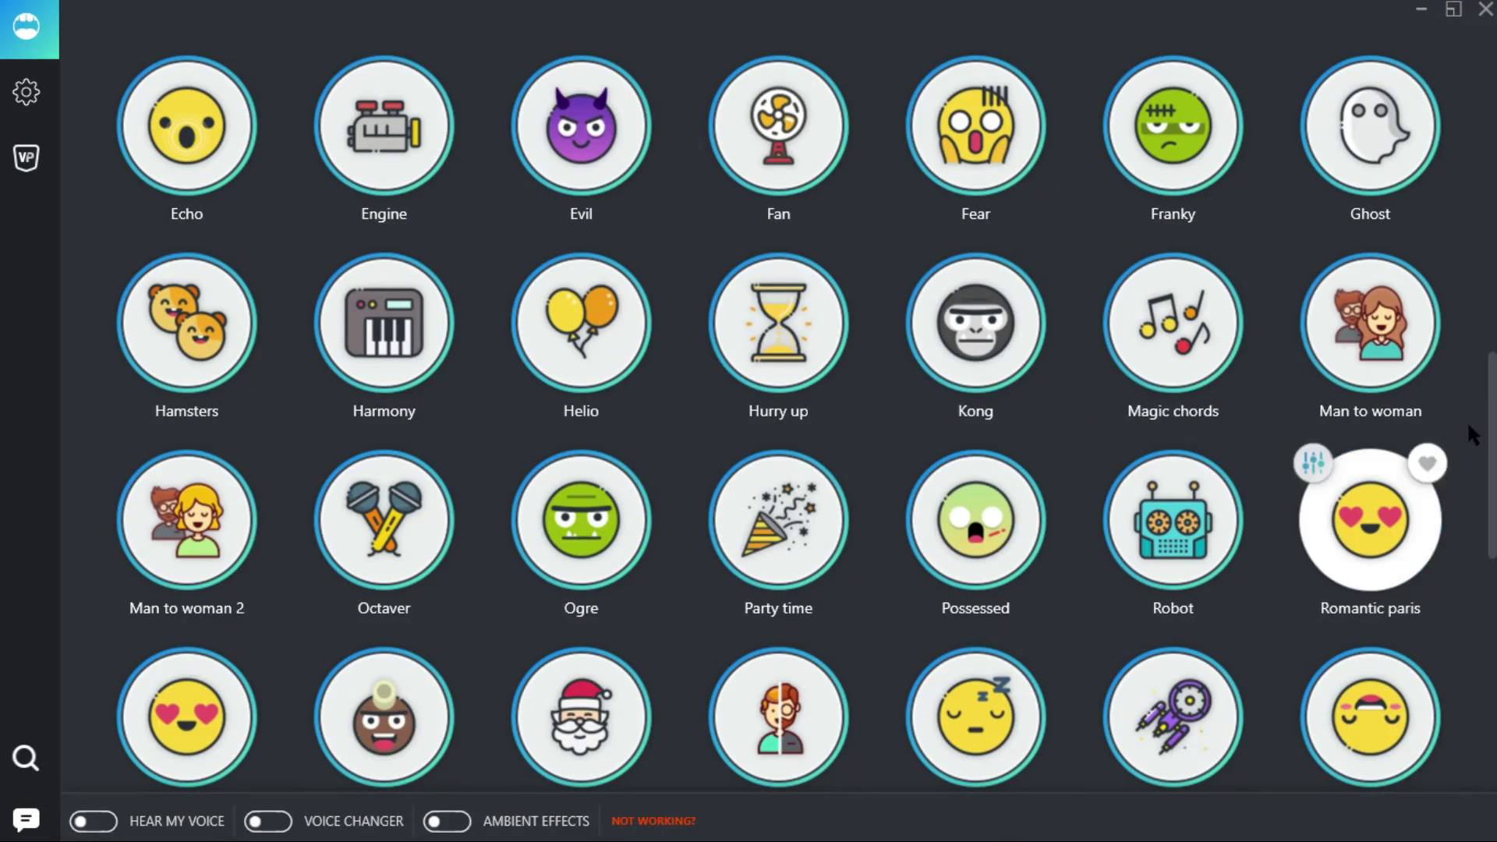
pyautogui.scroll(-1, 1489, 413)
pyautogui.moveTo(1489, 413); pyautogui.dragTo(1488, 74)
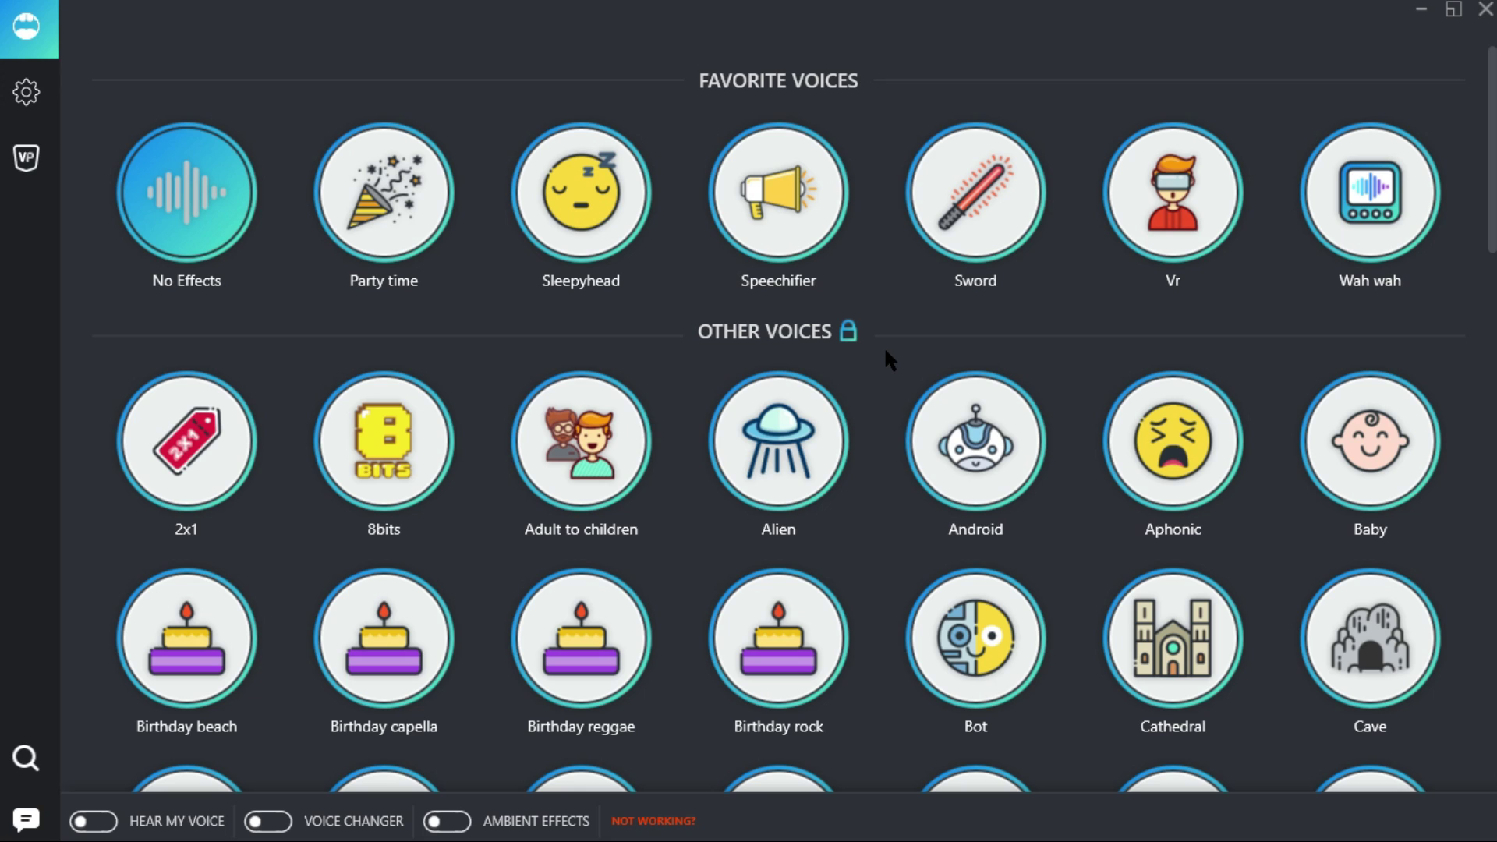
pyautogui.scroll(-5, 865, 343)
pyautogui.scroll(-1, 869, 351)
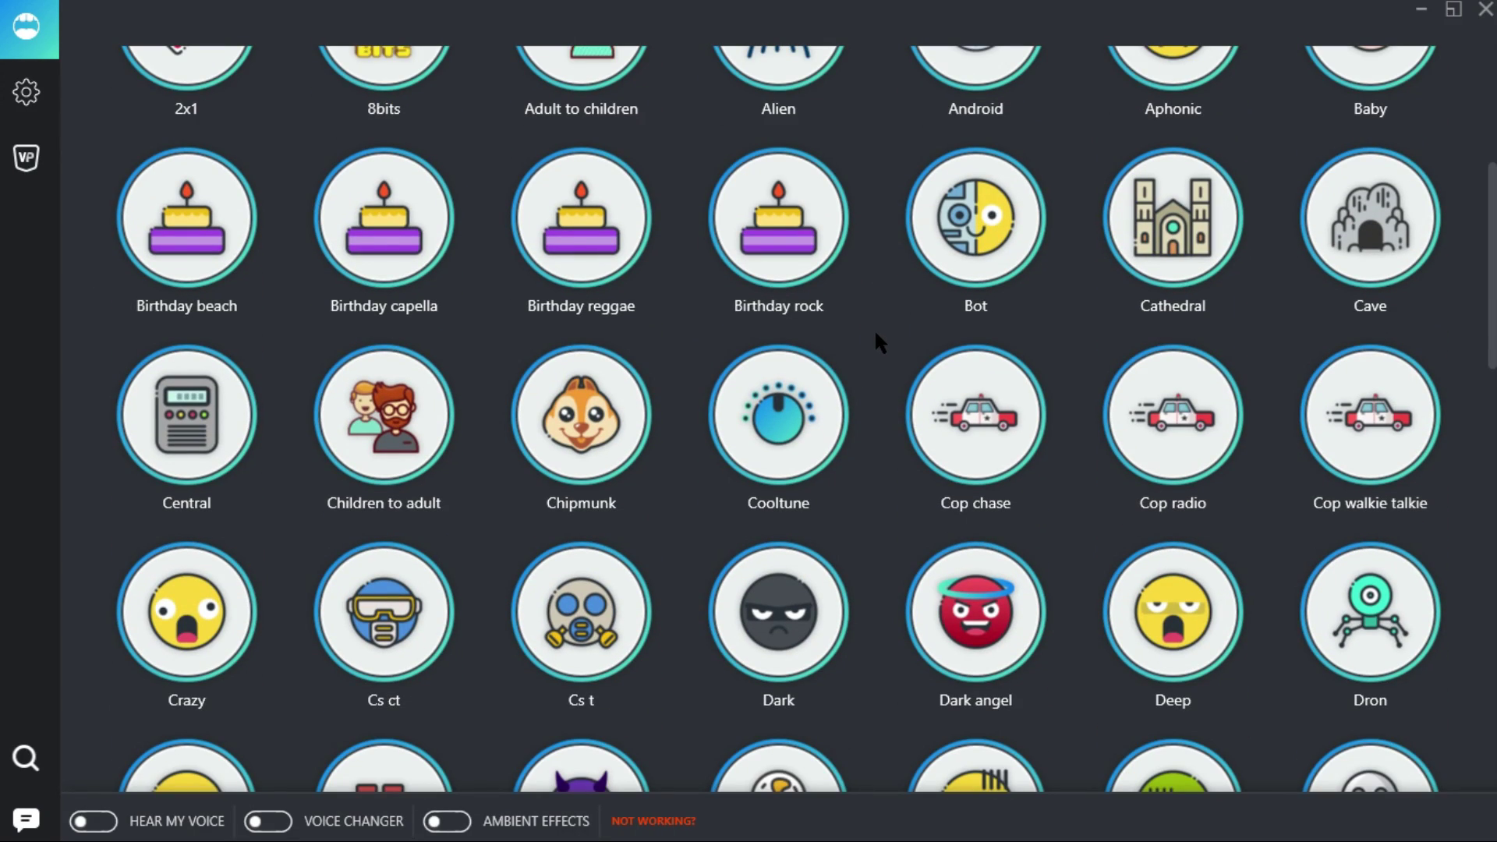
# - Turn on Hear My Voice and Voice Changer for the voice library
pyautogui.scroll(-1, 877, 321)
pyautogui.scroll(7, 870, 323)
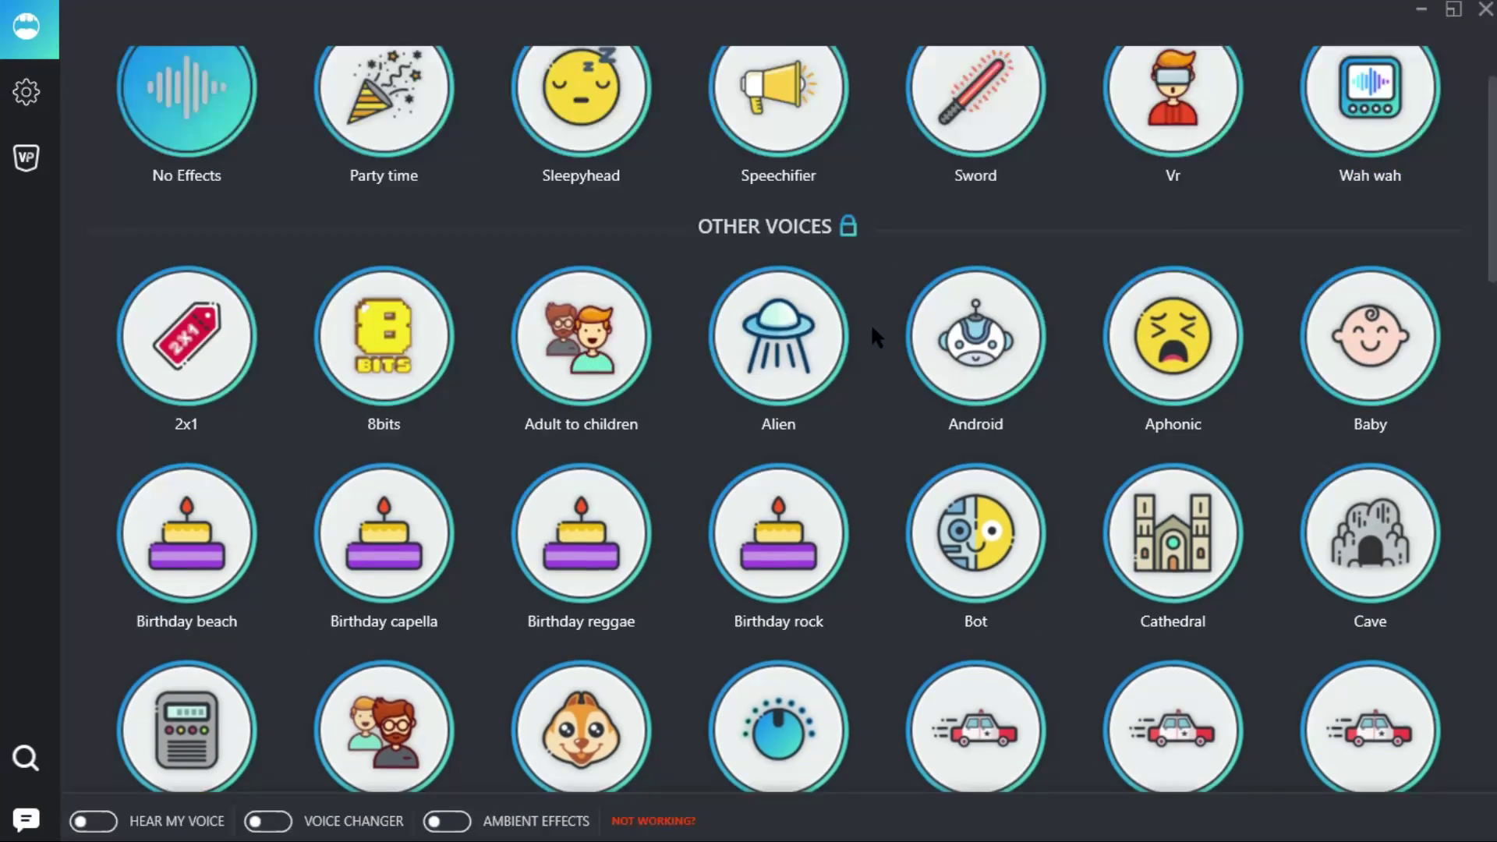
pyautogui.scroll(2, 874, 335)
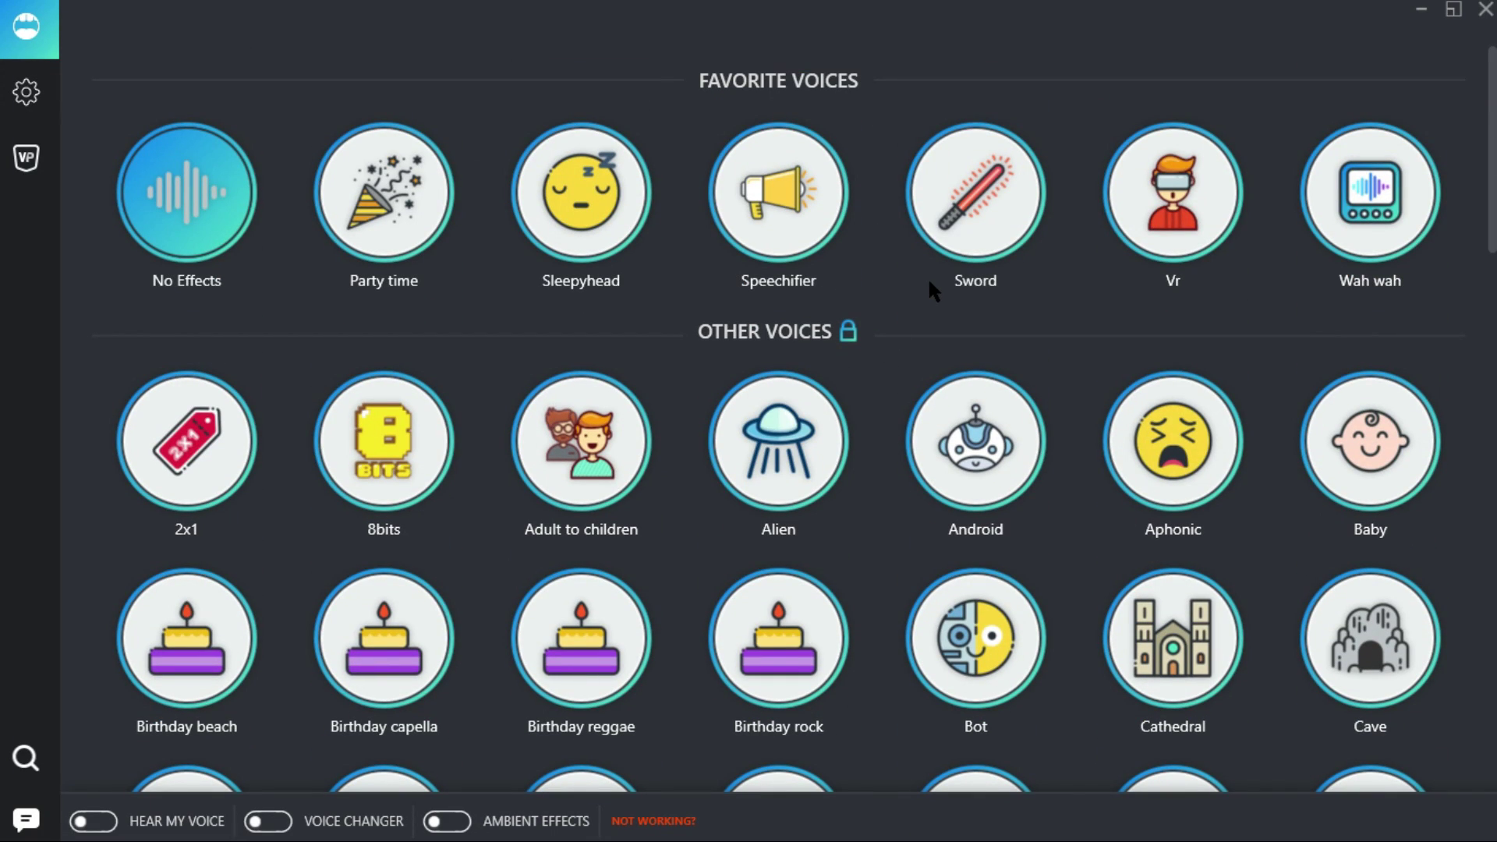
pyautogui.scroll(-12, 945, 291)
pyautogui.scroll(12, 895, 345)
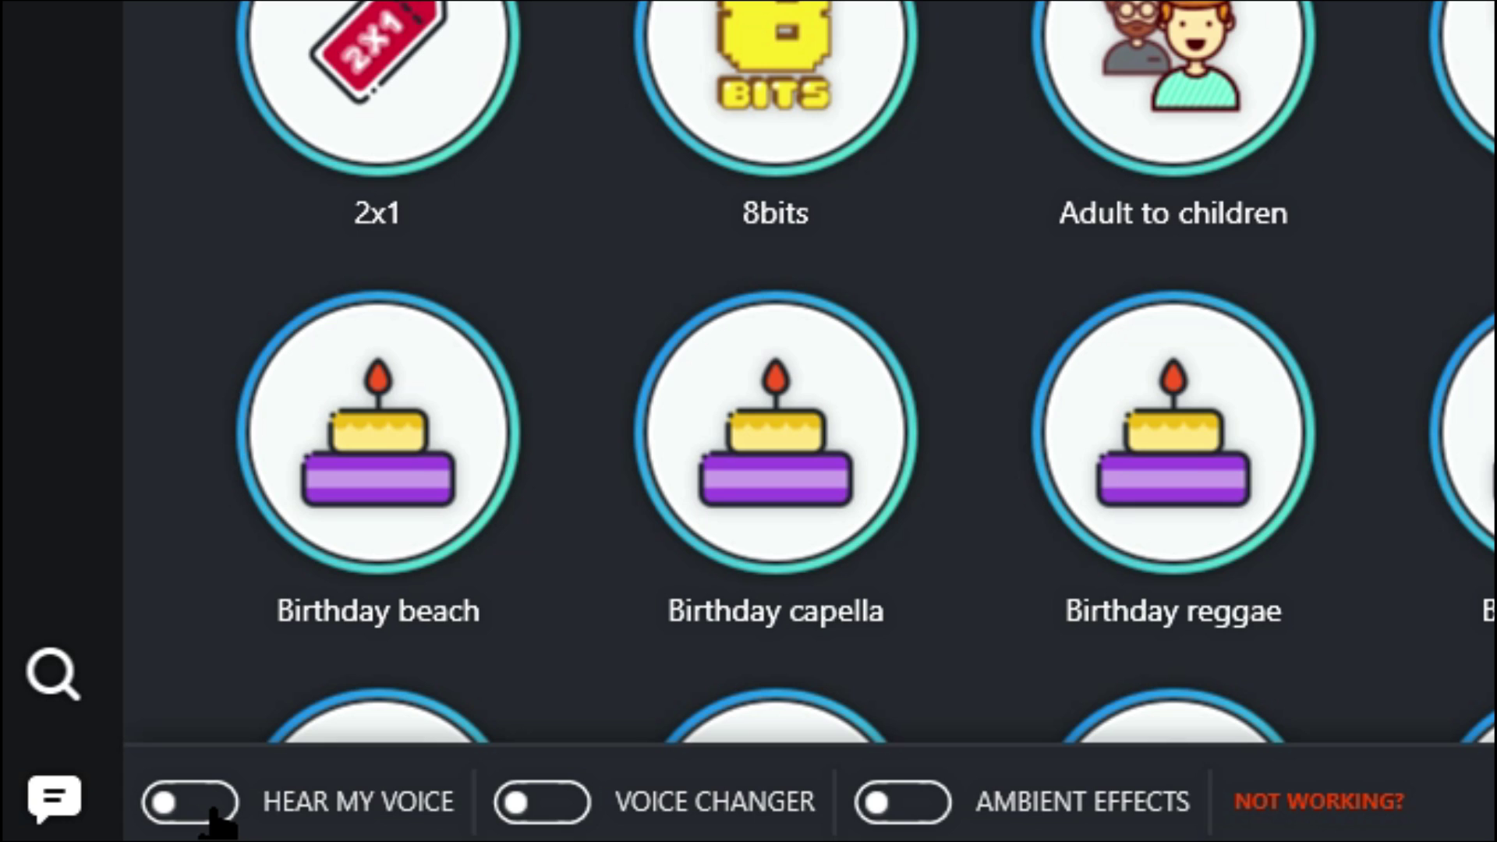
pyautogui.click(213, 811)
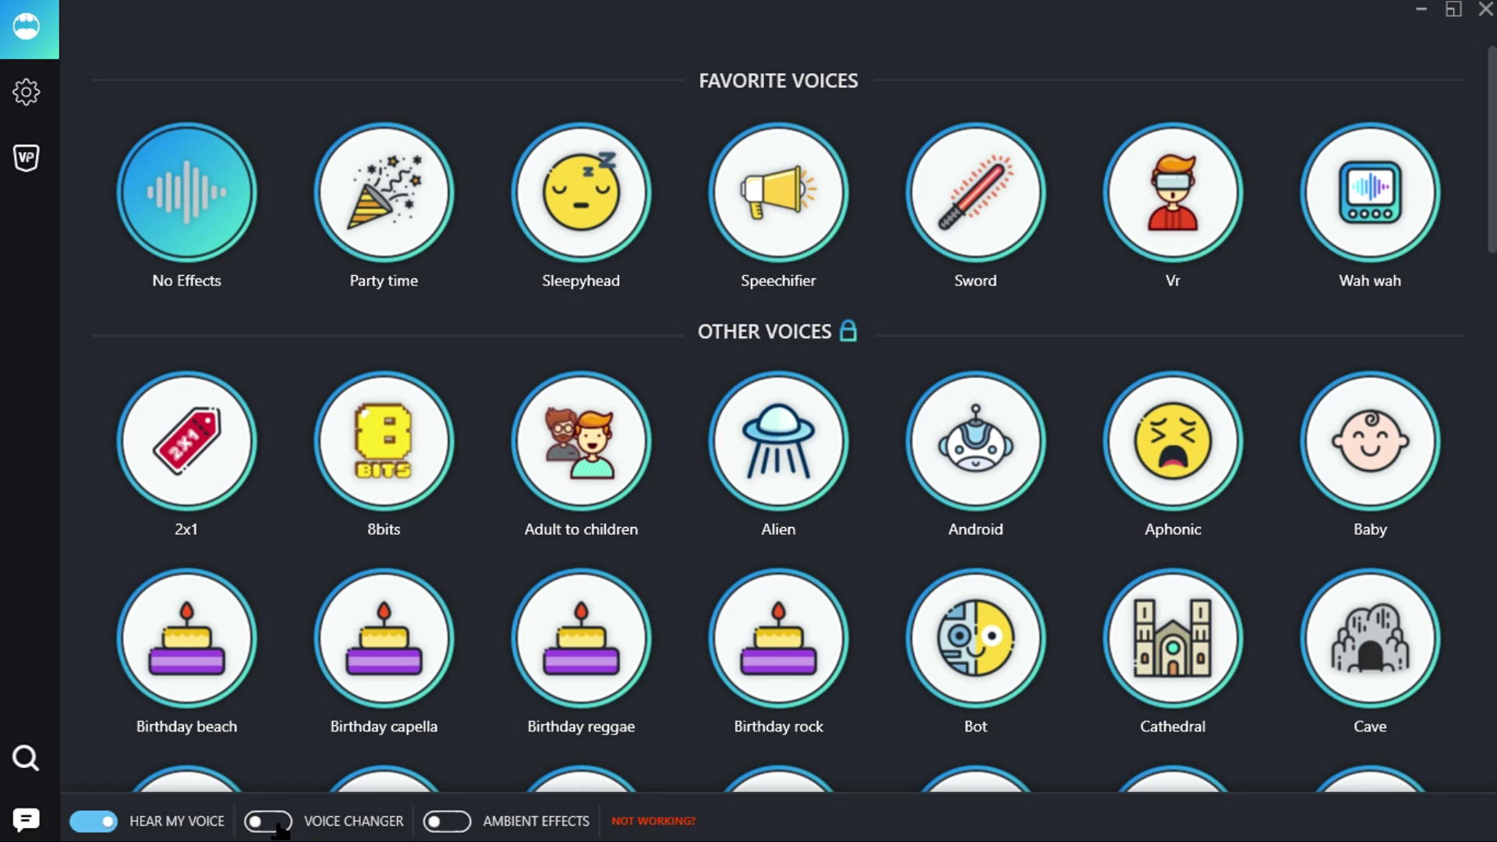
pyautogui.click(278, 828)
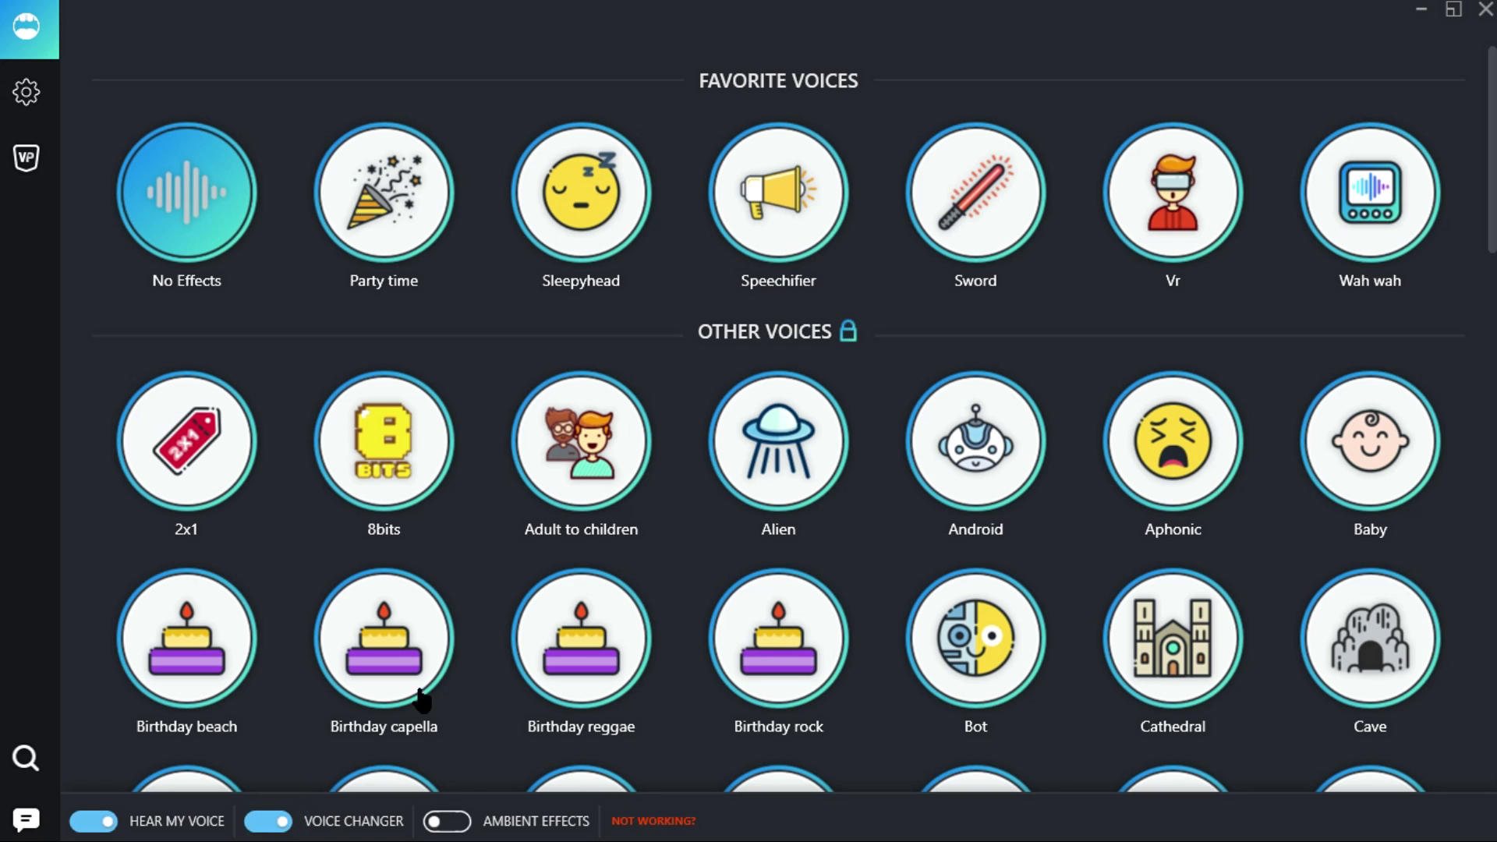
# - Try out the Speechifier, Aphonic, Cop chase, Chipmunk, Crazy and Harmony voices one after another
pyautogui.click(786, 234)
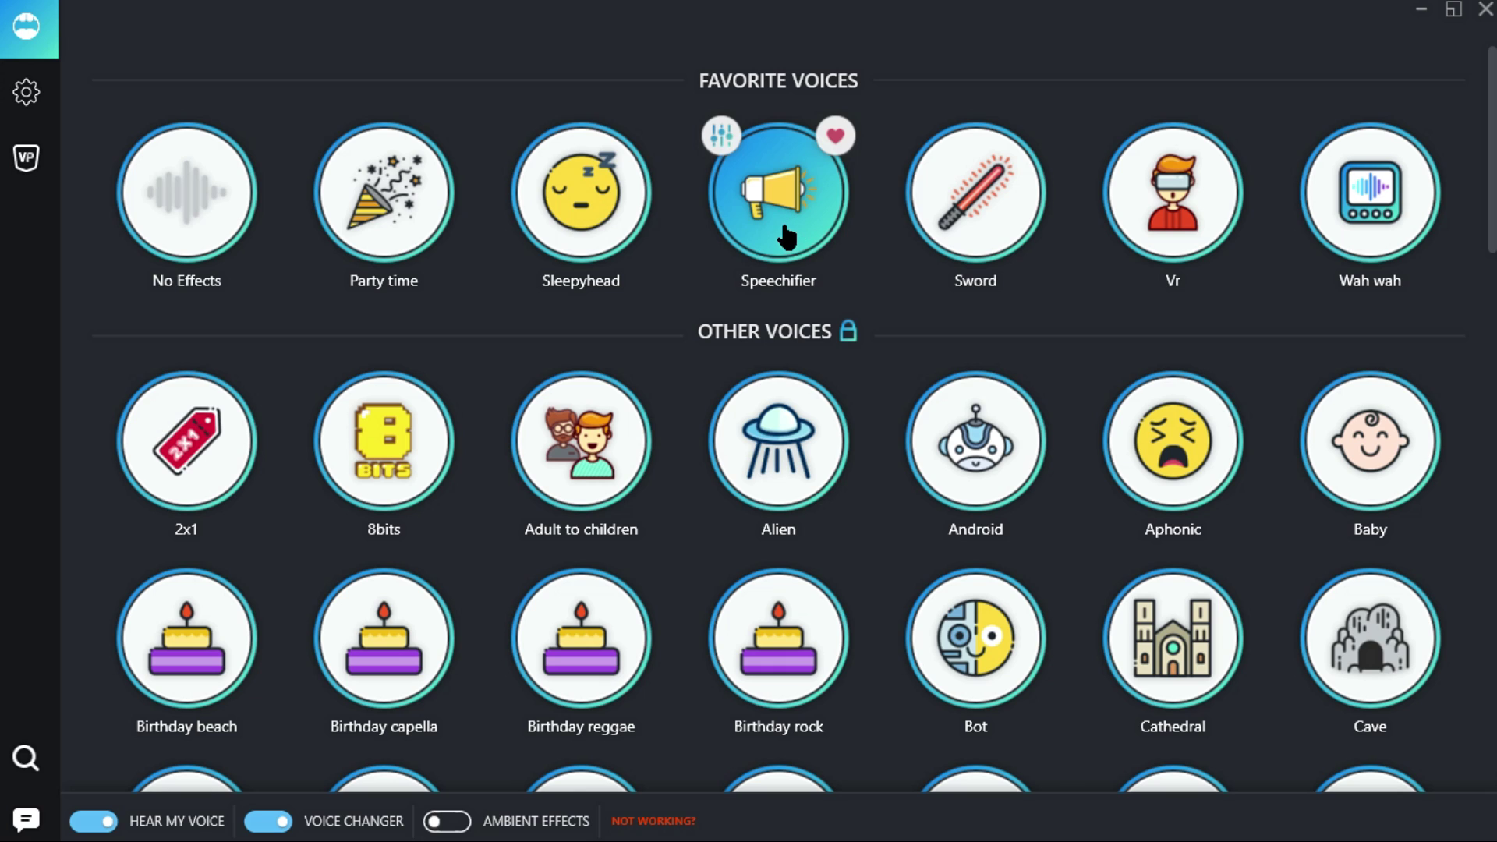
pyautogui.click(1161, 480)
pyautogui.scroll(-5, 1018, 483)
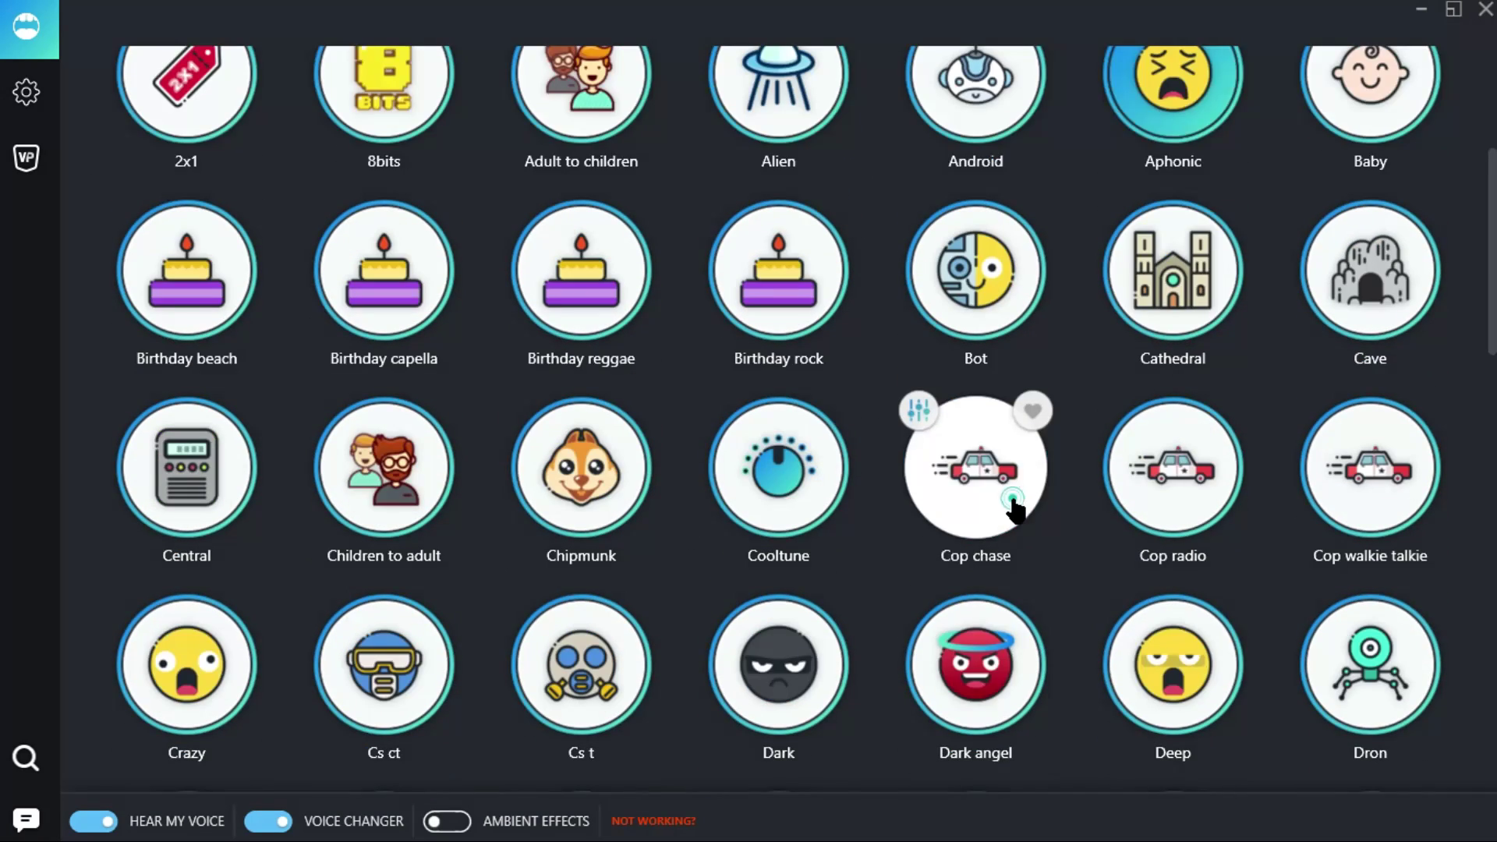
pyautogui.click(1011, 505)
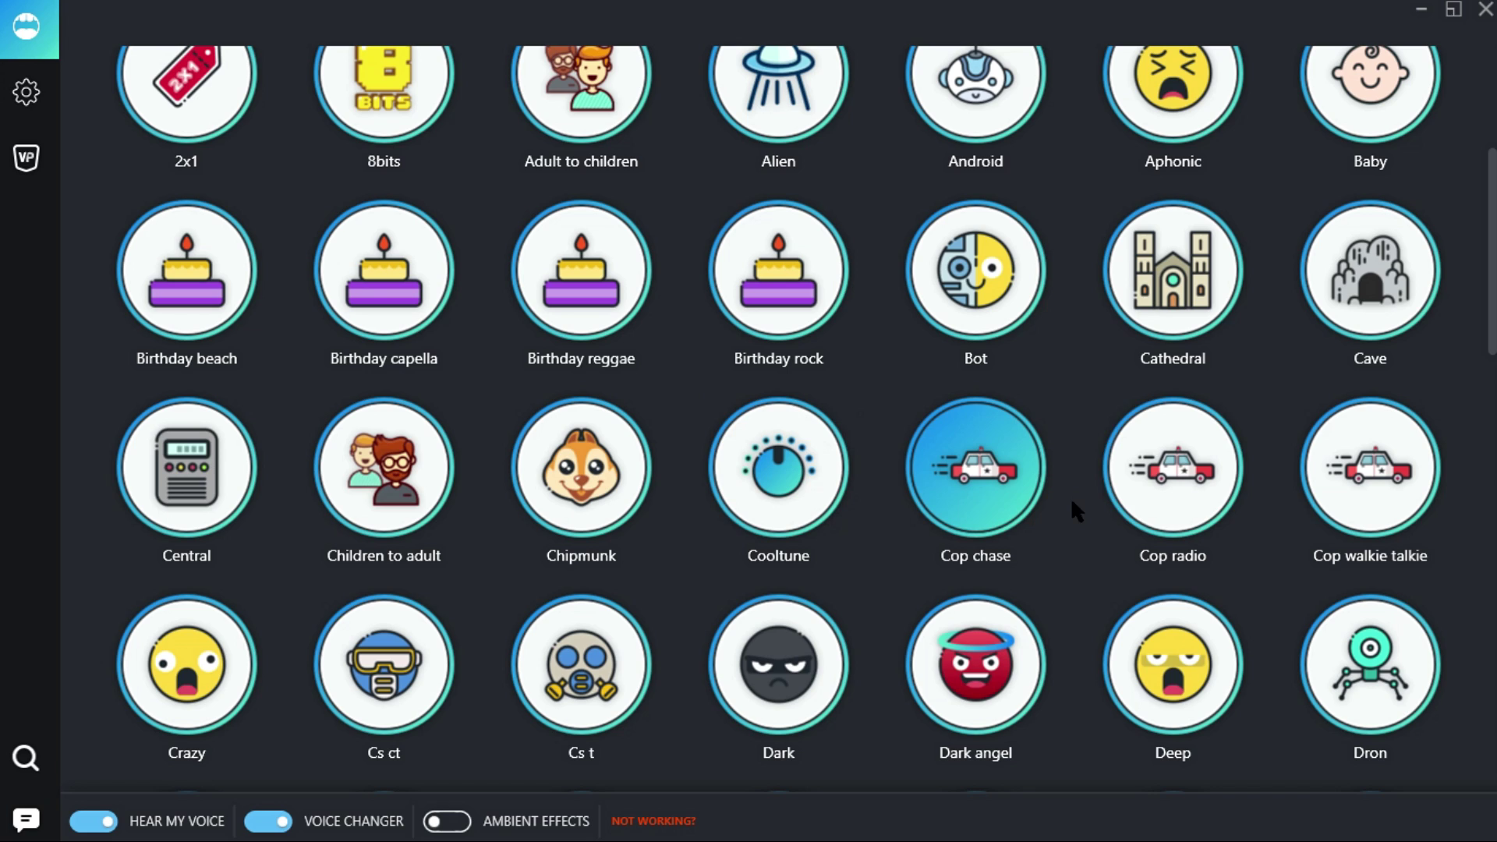
pyautogui.scroll(-1, 601, 445)
pyautogui.click(611, 427)
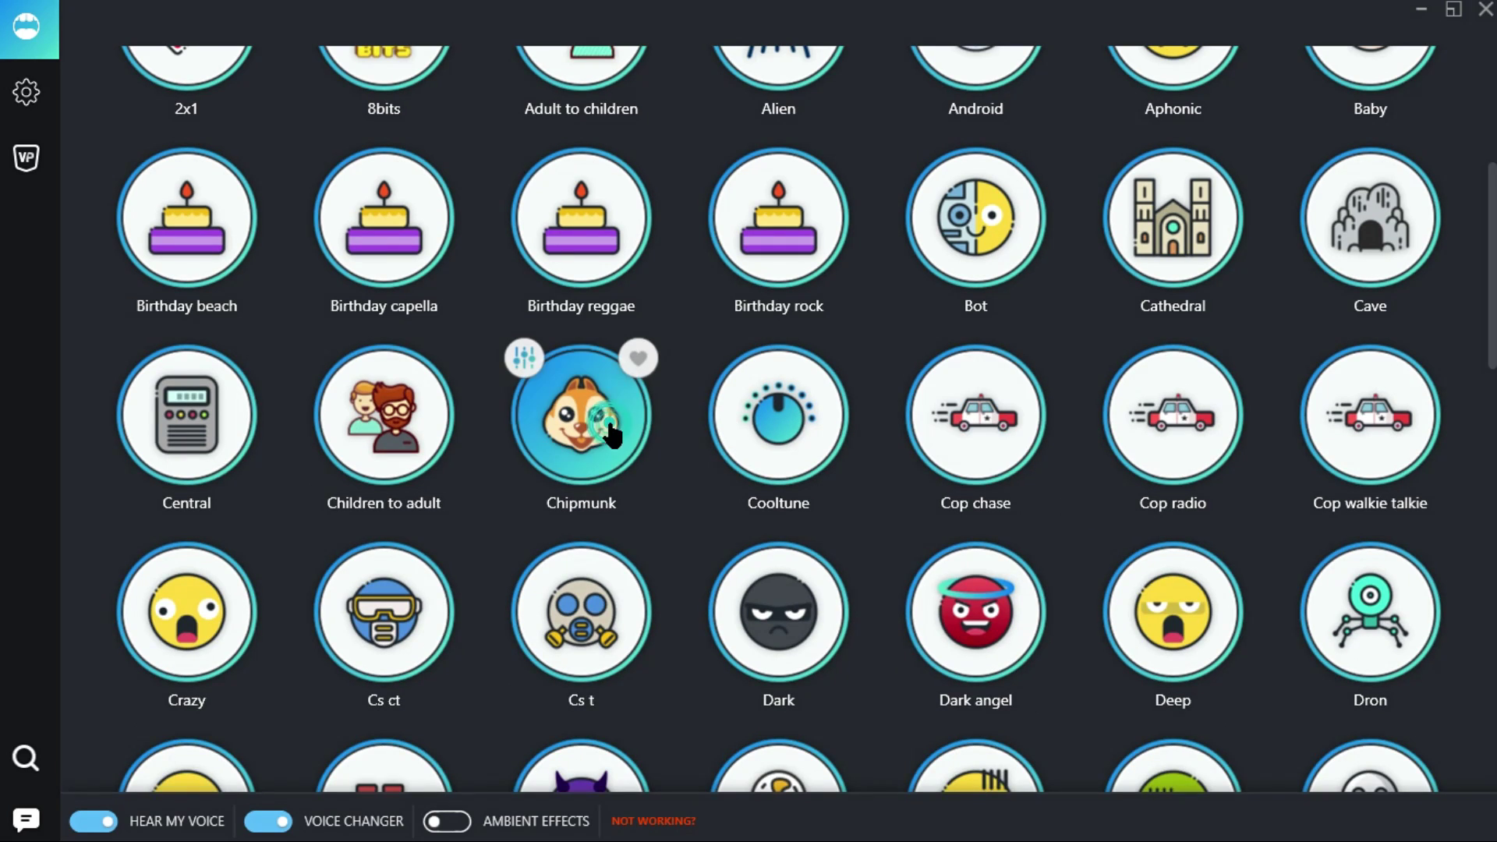
pyautogui.scroll(-5, 457, 622)
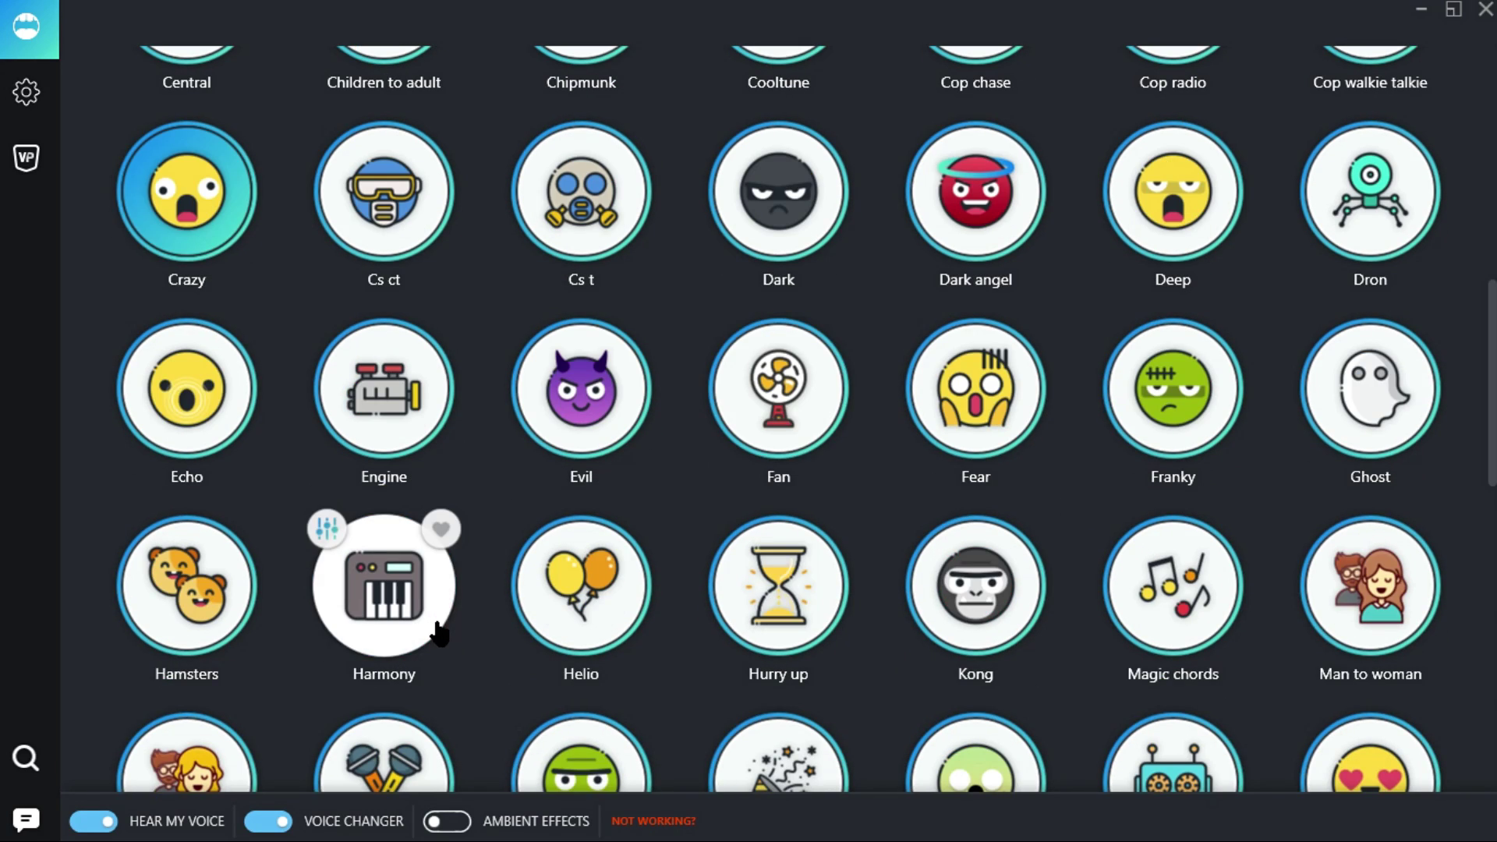
pyautogui.click(431, 620)
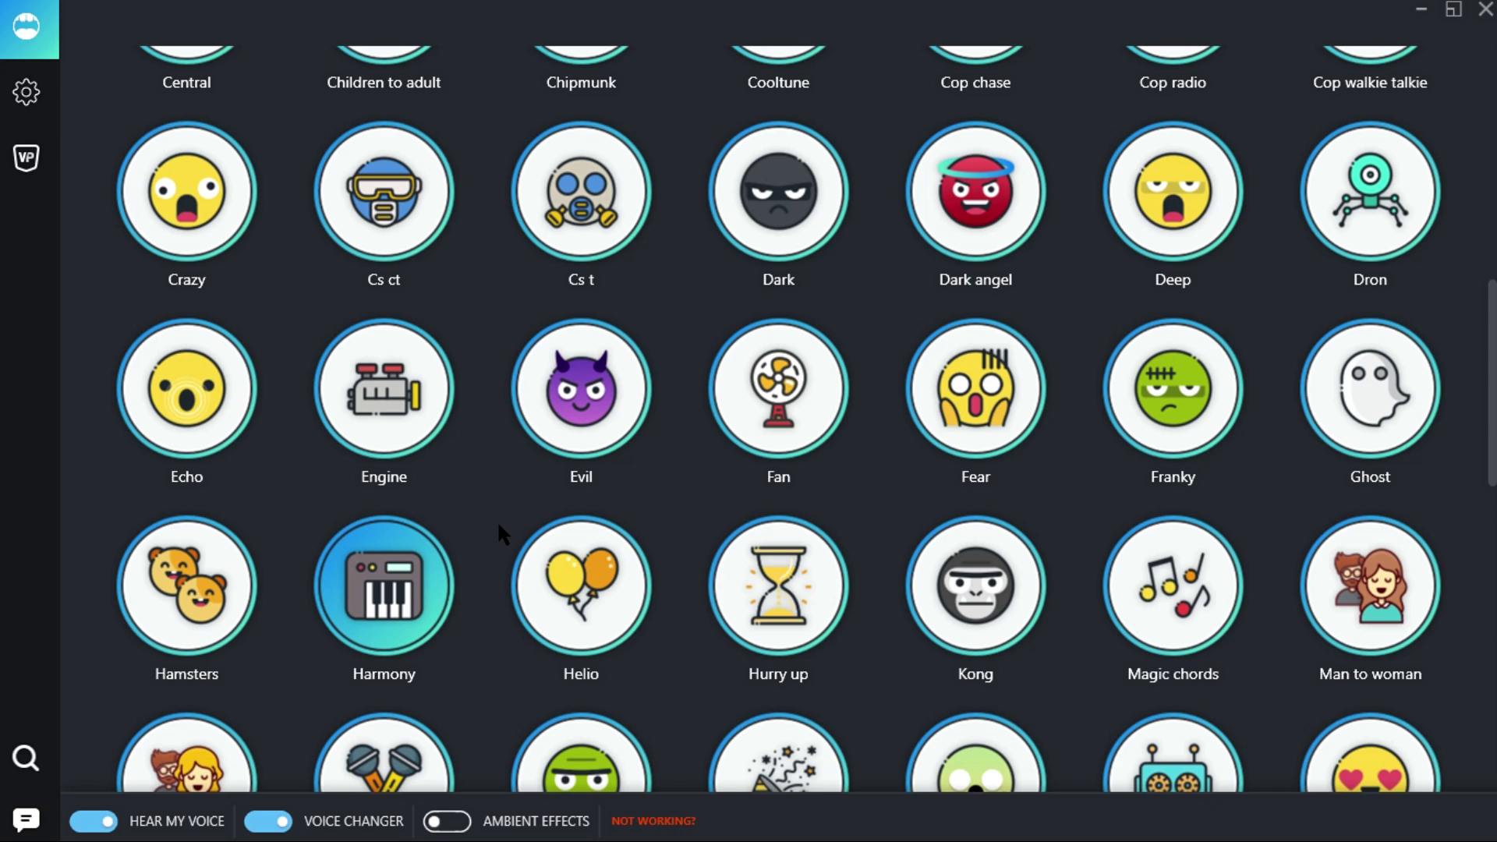
# - Try out the Magic chords, Student playtime, Wah wah, Zombie and Spirit voices one after another
pyautogui.scroll(-3, 499, 534)
pyautogui.scroll(-1, 1082, 529)
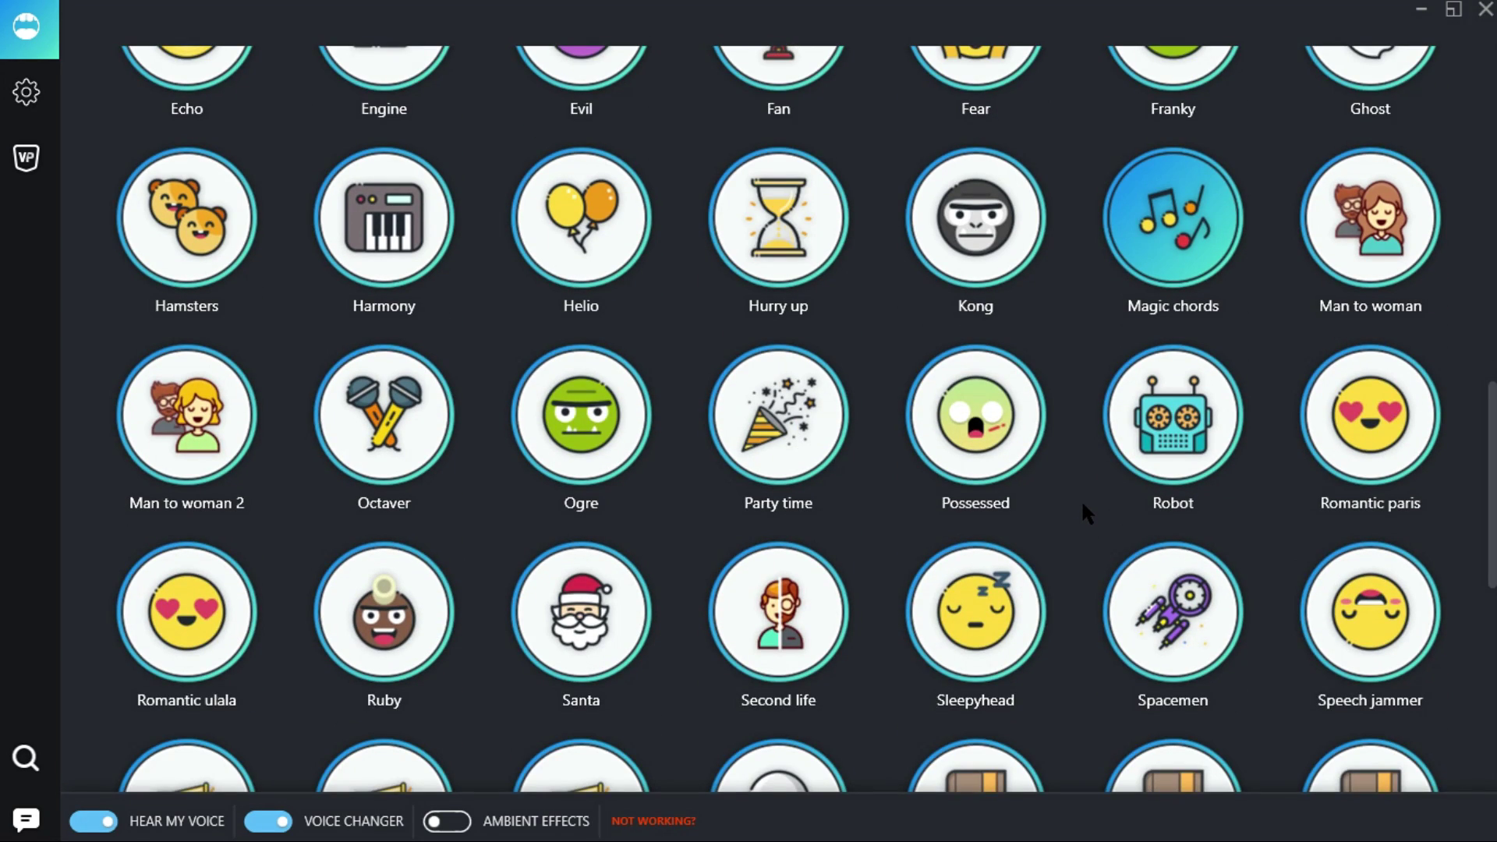
pyautogui.scroll(-2, 1082, 503)
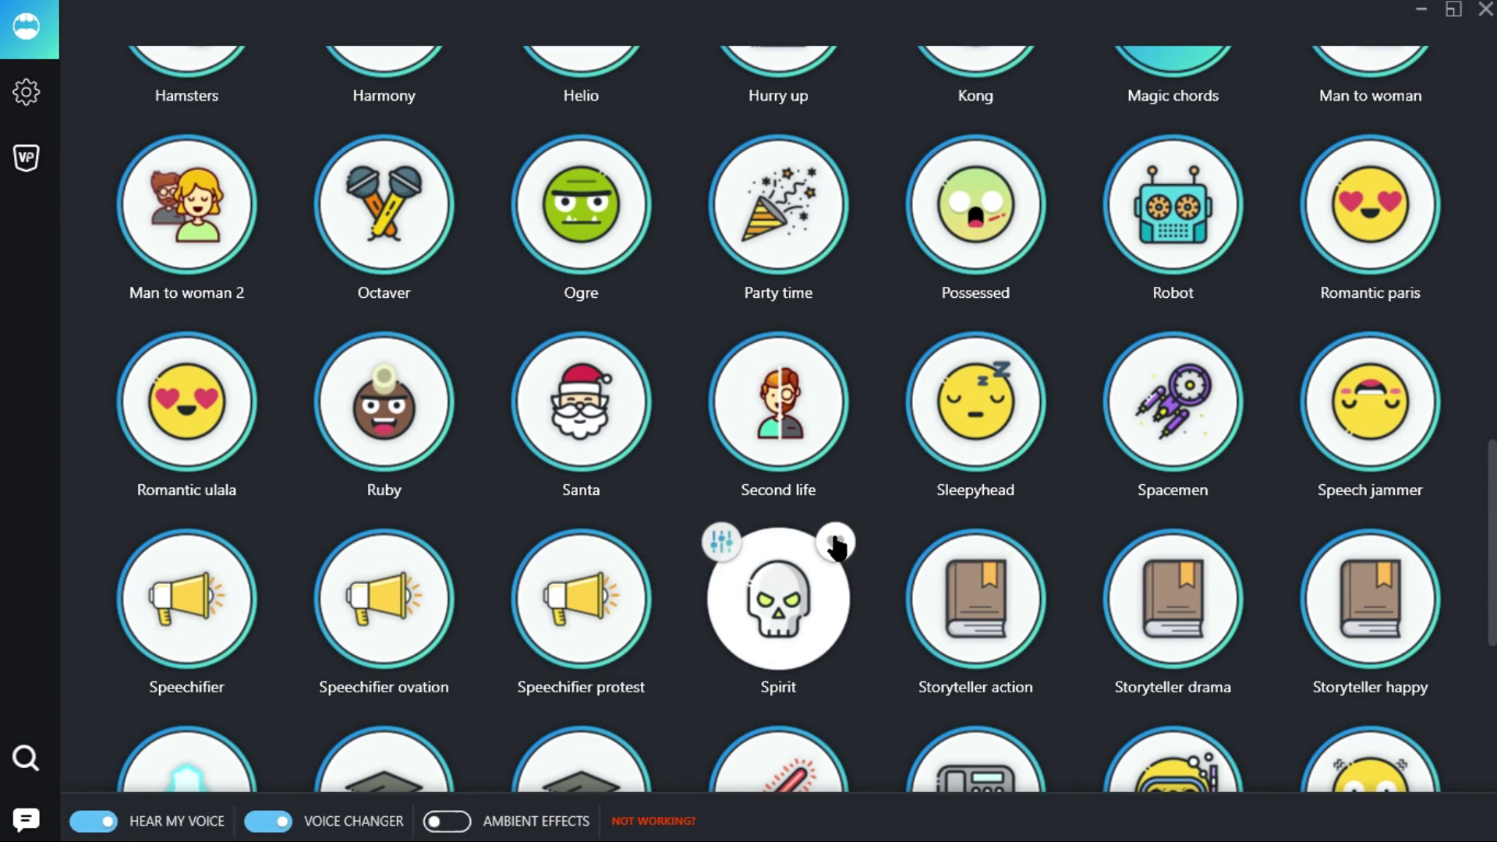
pyautogui.scroll(-3, 795, 573)
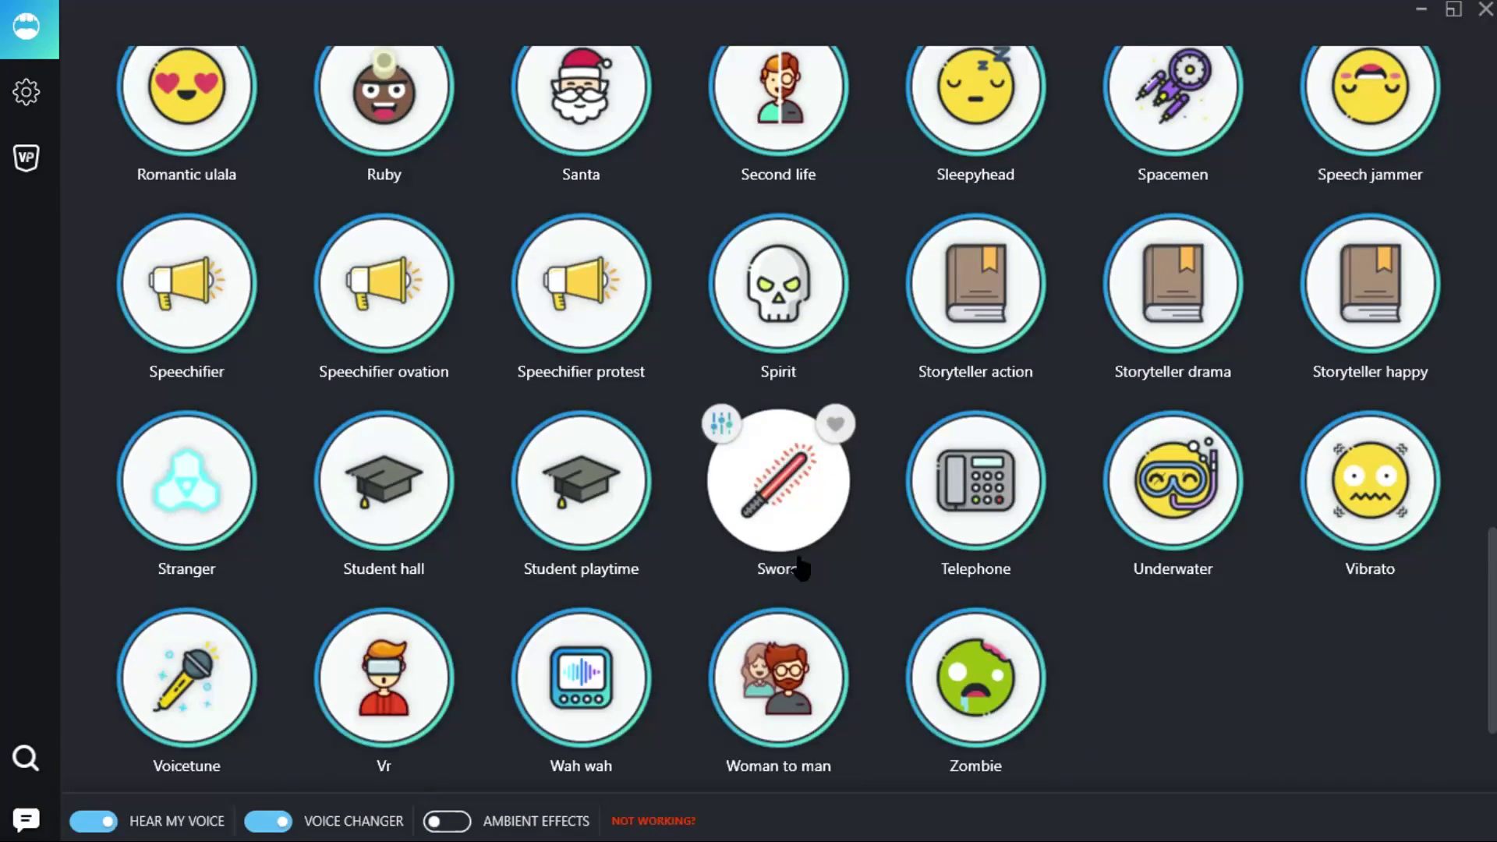
pyautogui.click(614, 524)
pyautogui.click(625, 704)
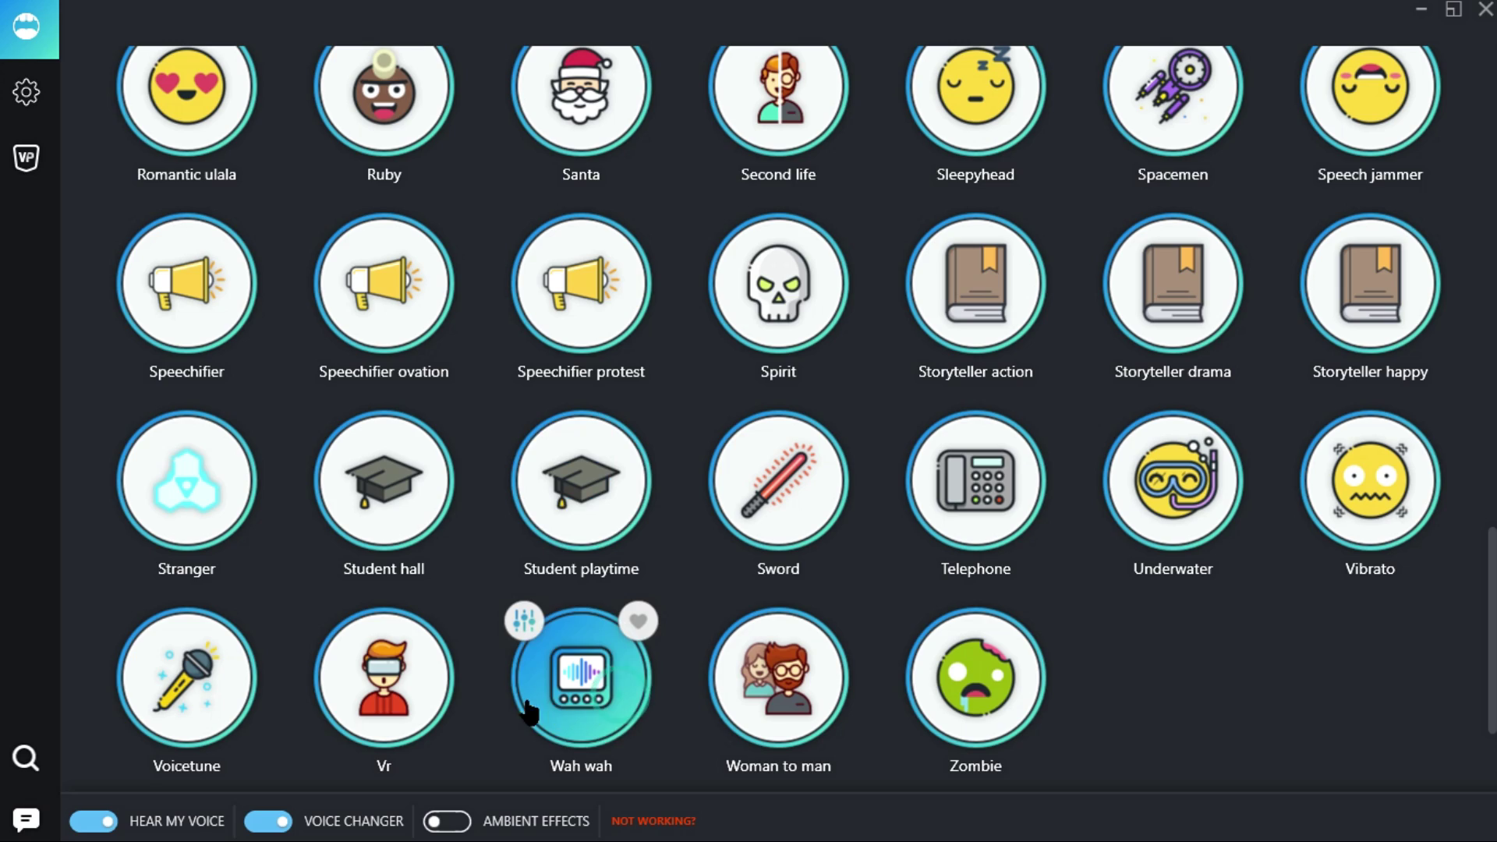
pyautogui.click(990, 694)
pyautogui.click(791, 349)
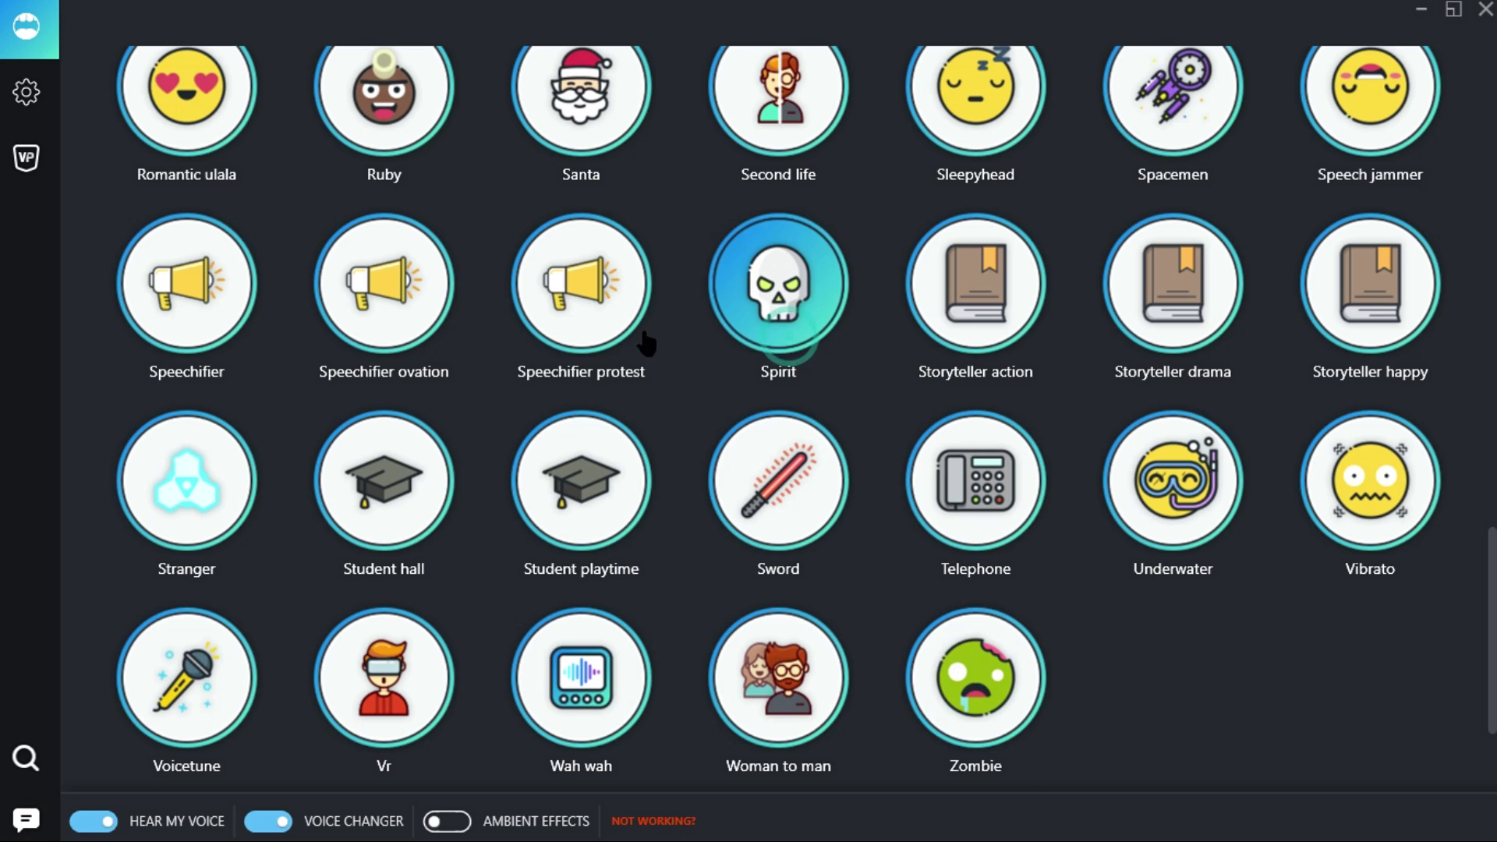
pyautogui.scroll(12, 606, 333)
pyautogui.scroll(-8, 841, 507)
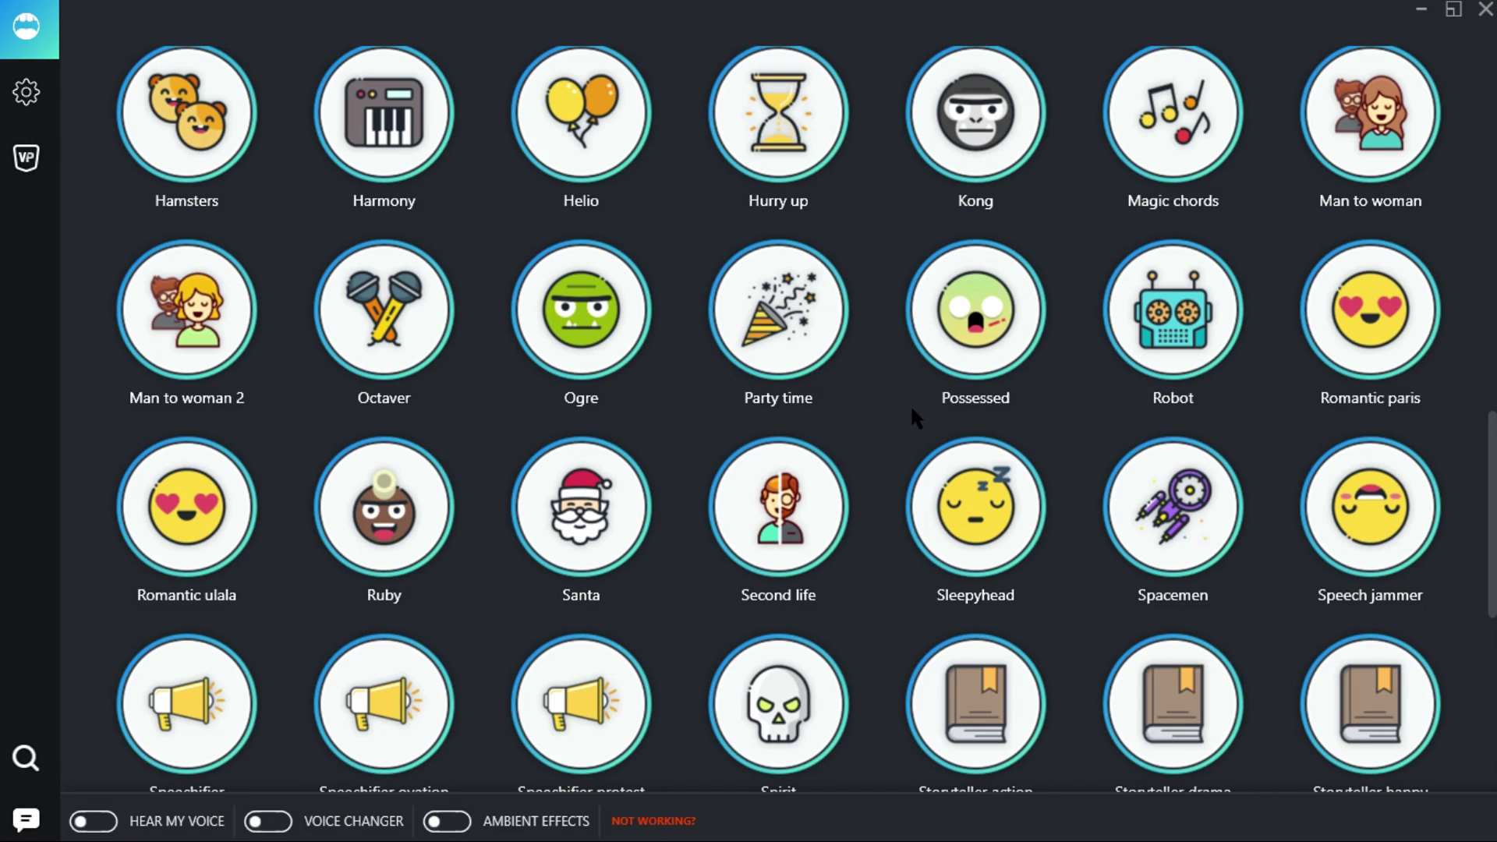
pyautogui.scroll(-6, 846, 472)
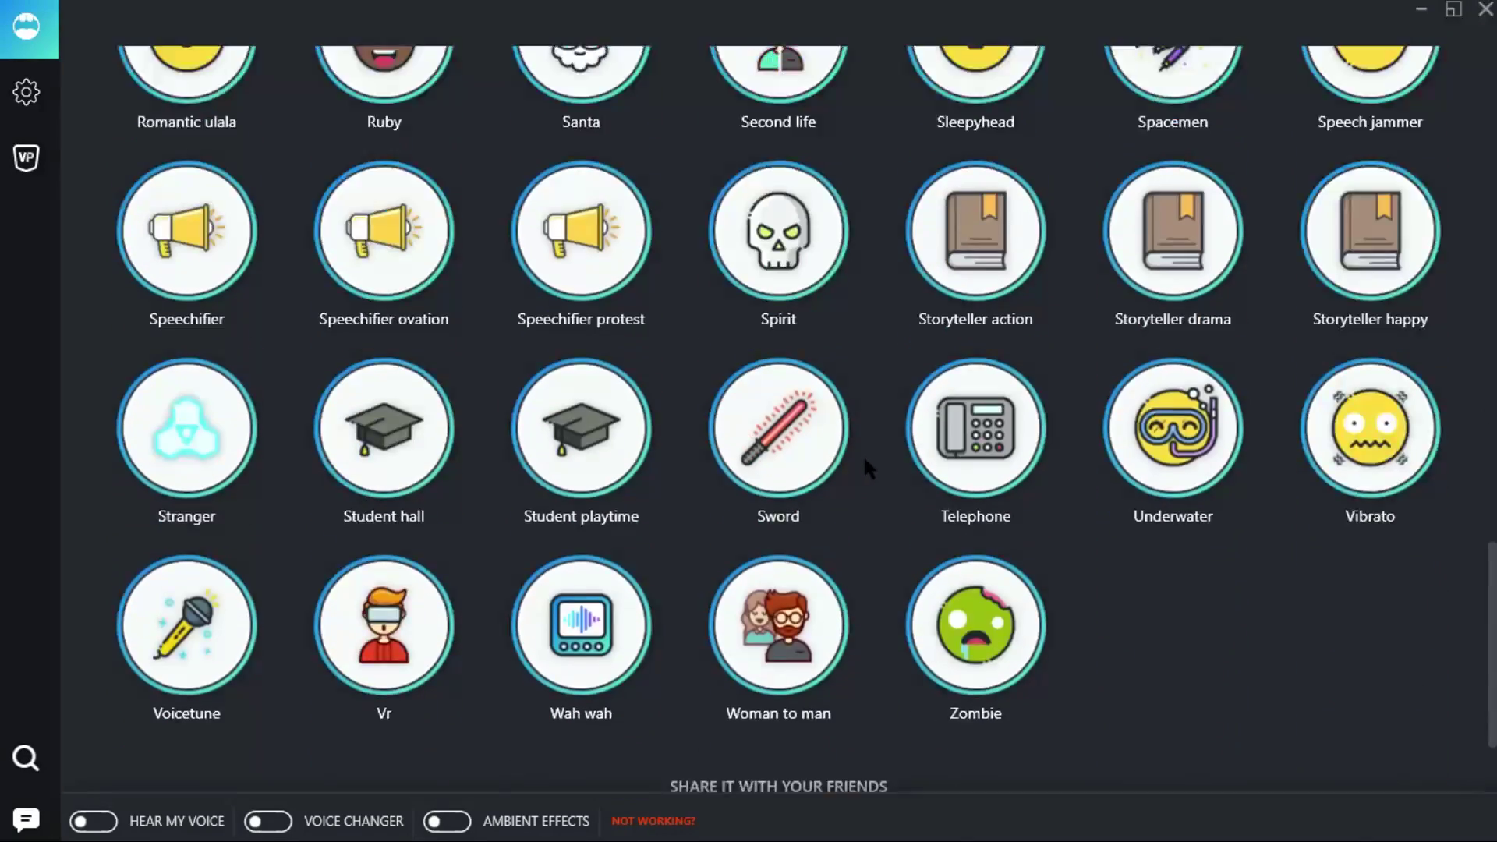
pyautogui.scroll(2, 863, 455)
pyautogui.scroll(15, 864, 445)
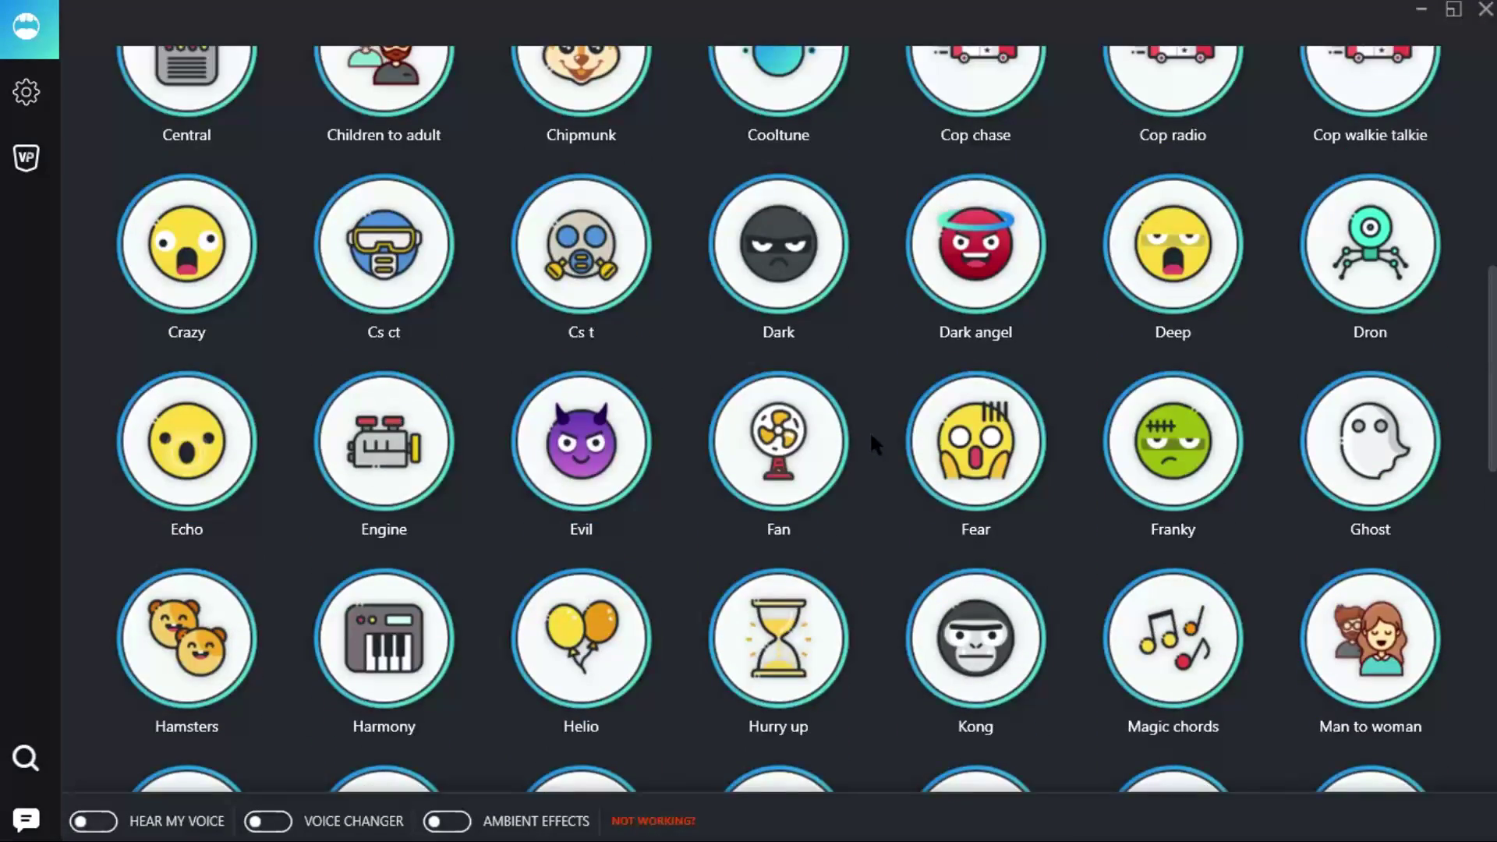
# - Open the Windows sound settings and set the input device to Micrófono (Voicemod Virtual Audio Device (WDM))
pyautogui.press('super+Down')
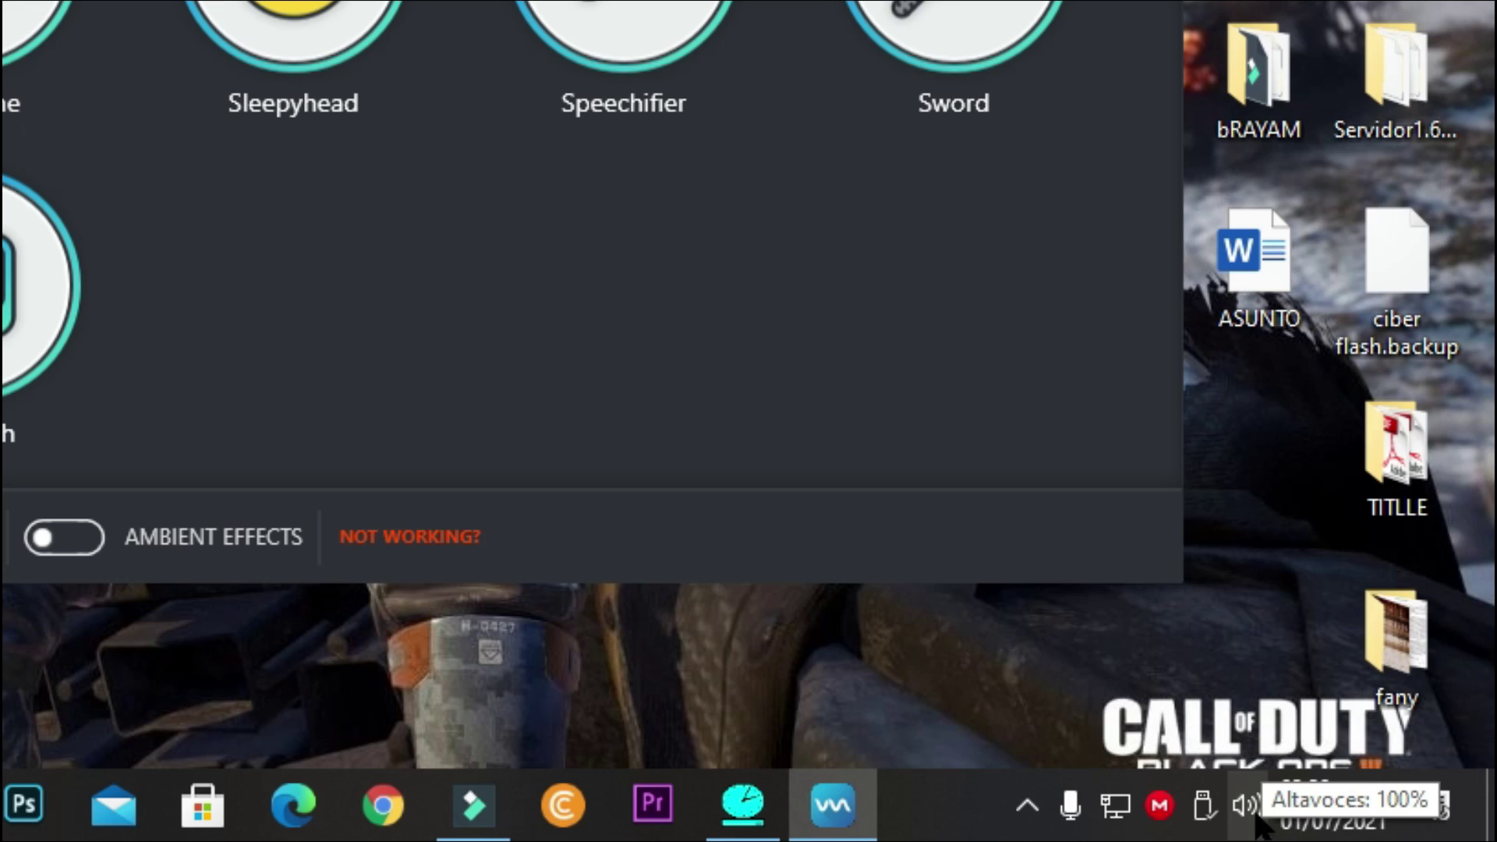
pyautogui.rightClick(1256, 817)
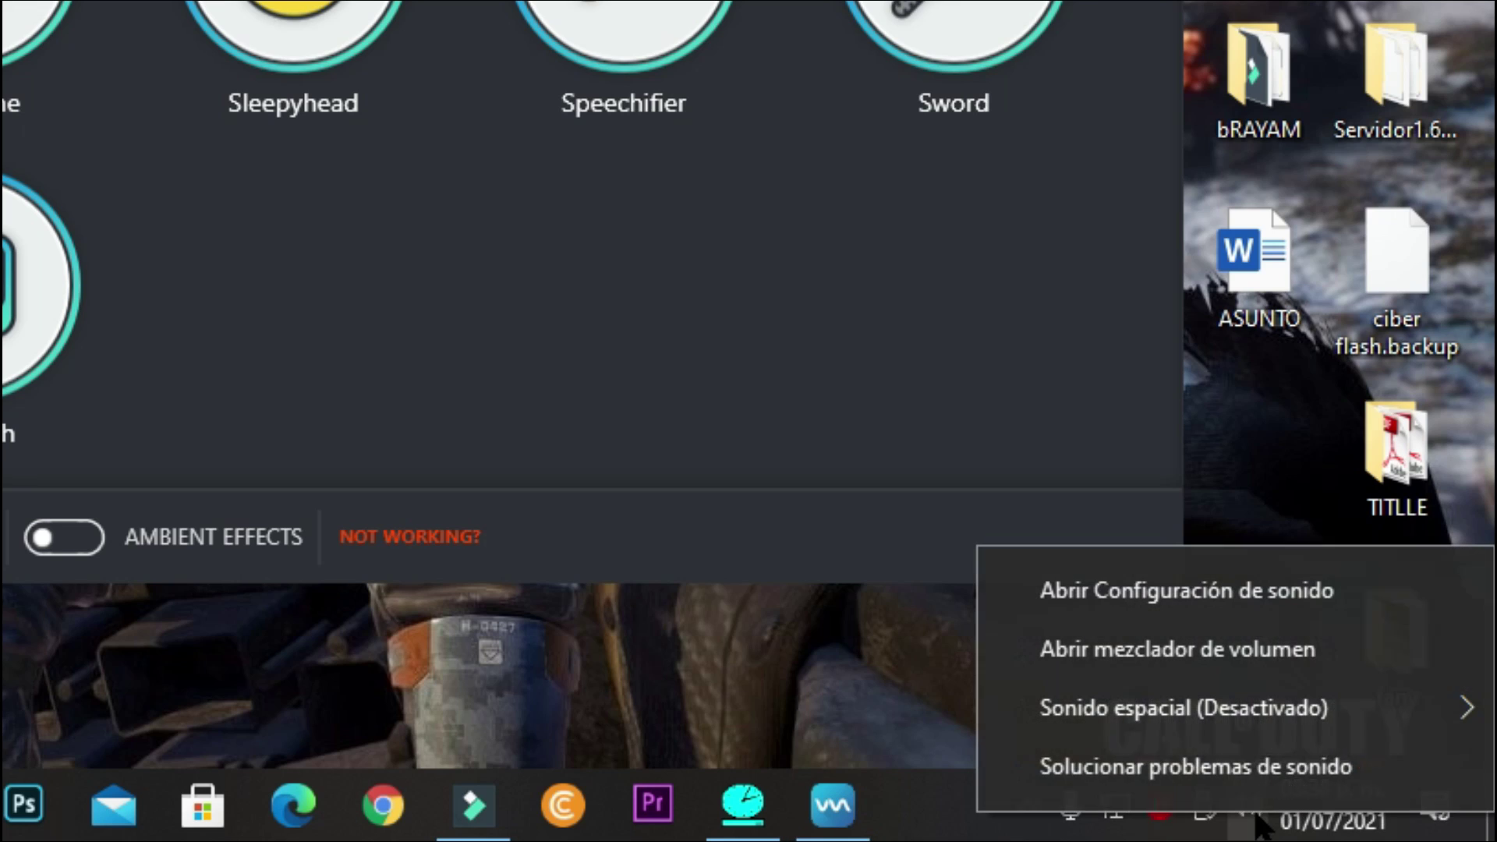
pyautogui.click(1149, 594)
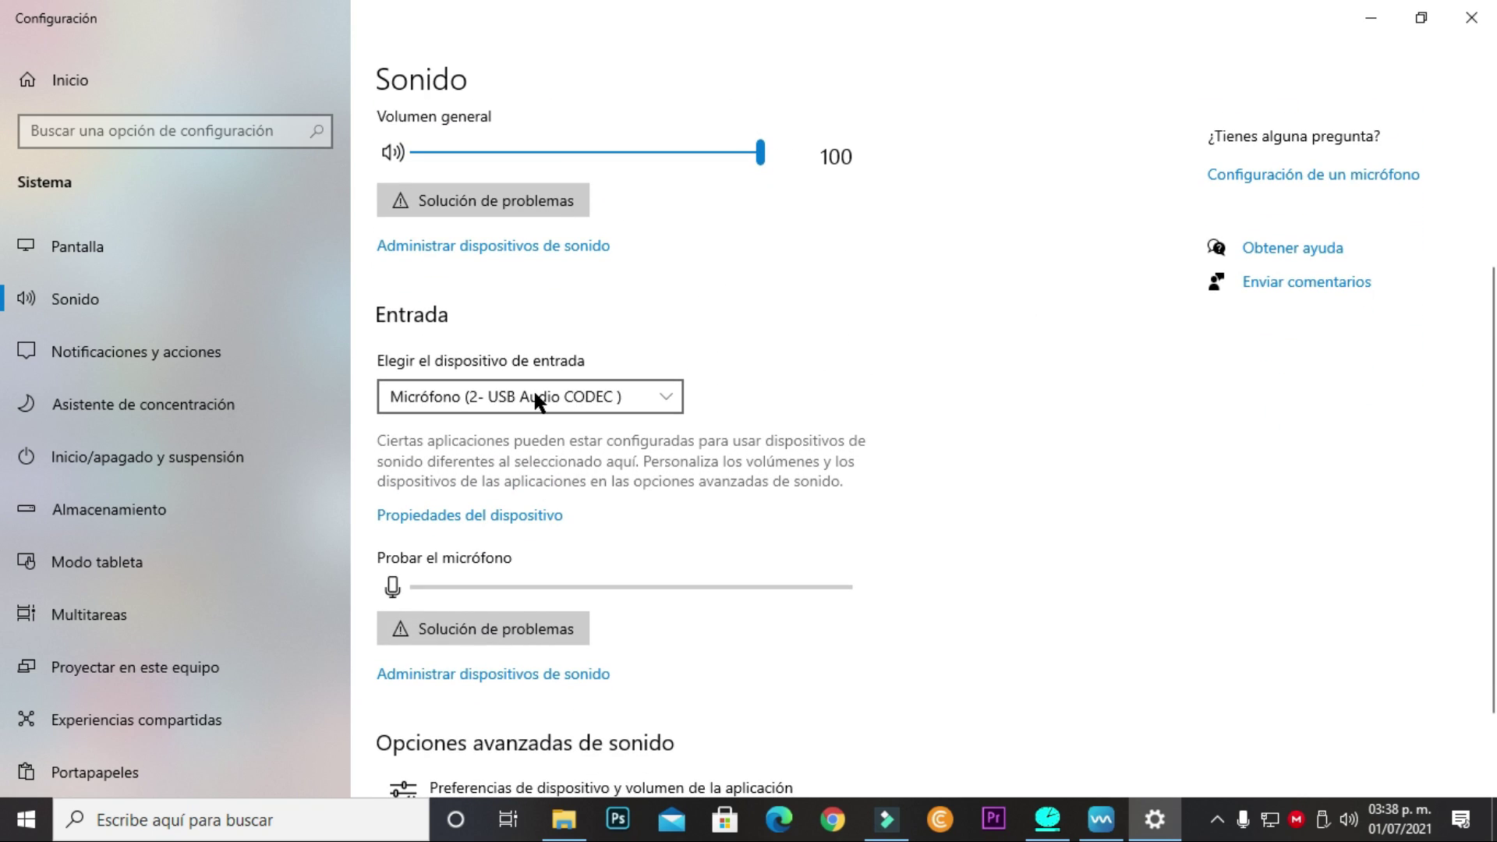
pyautogui.click(535, 395)
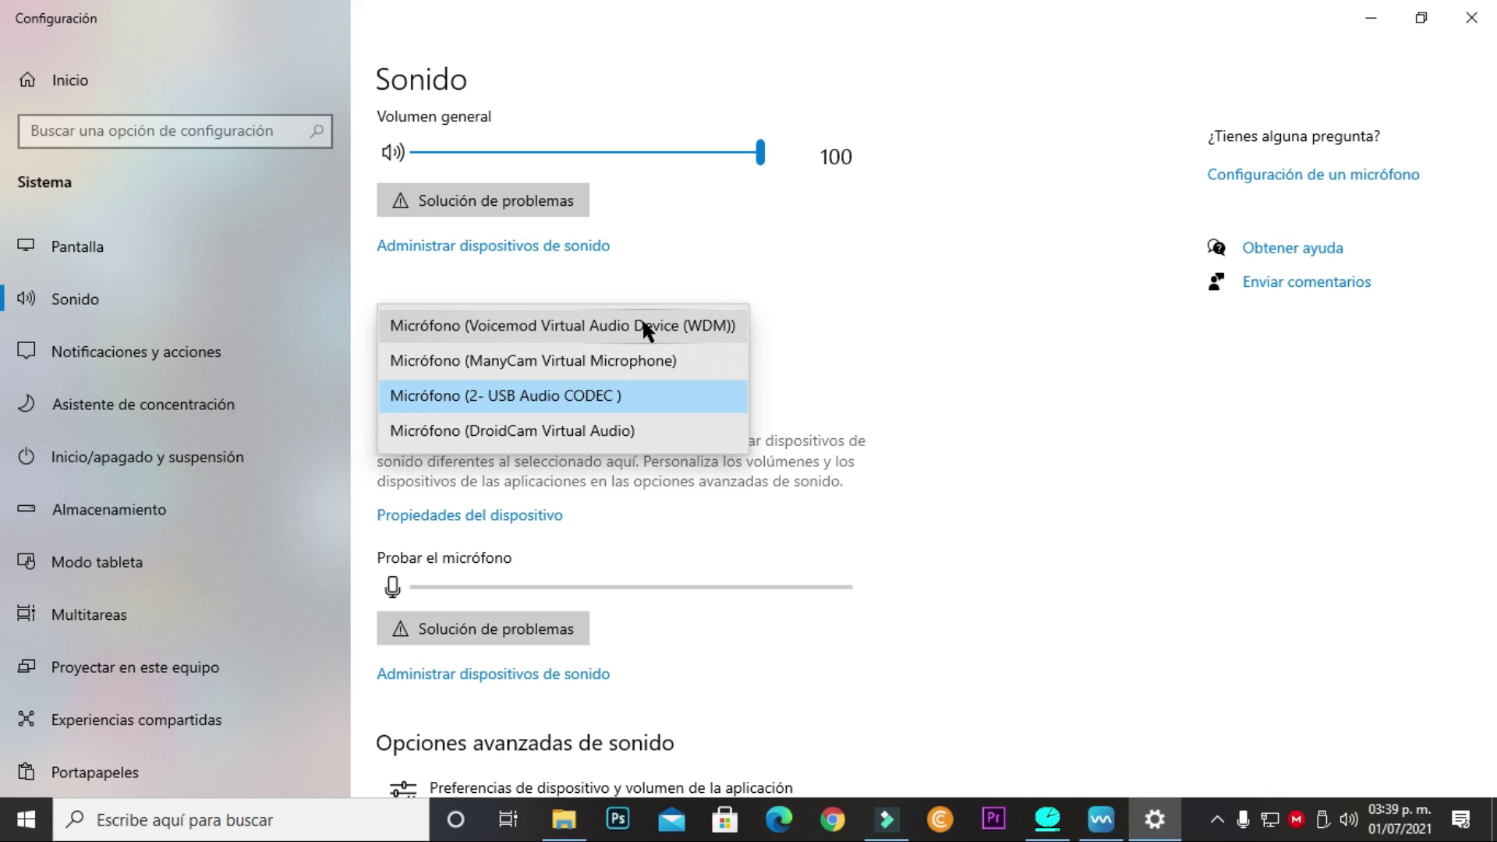
pyautogui.click(596, 326)
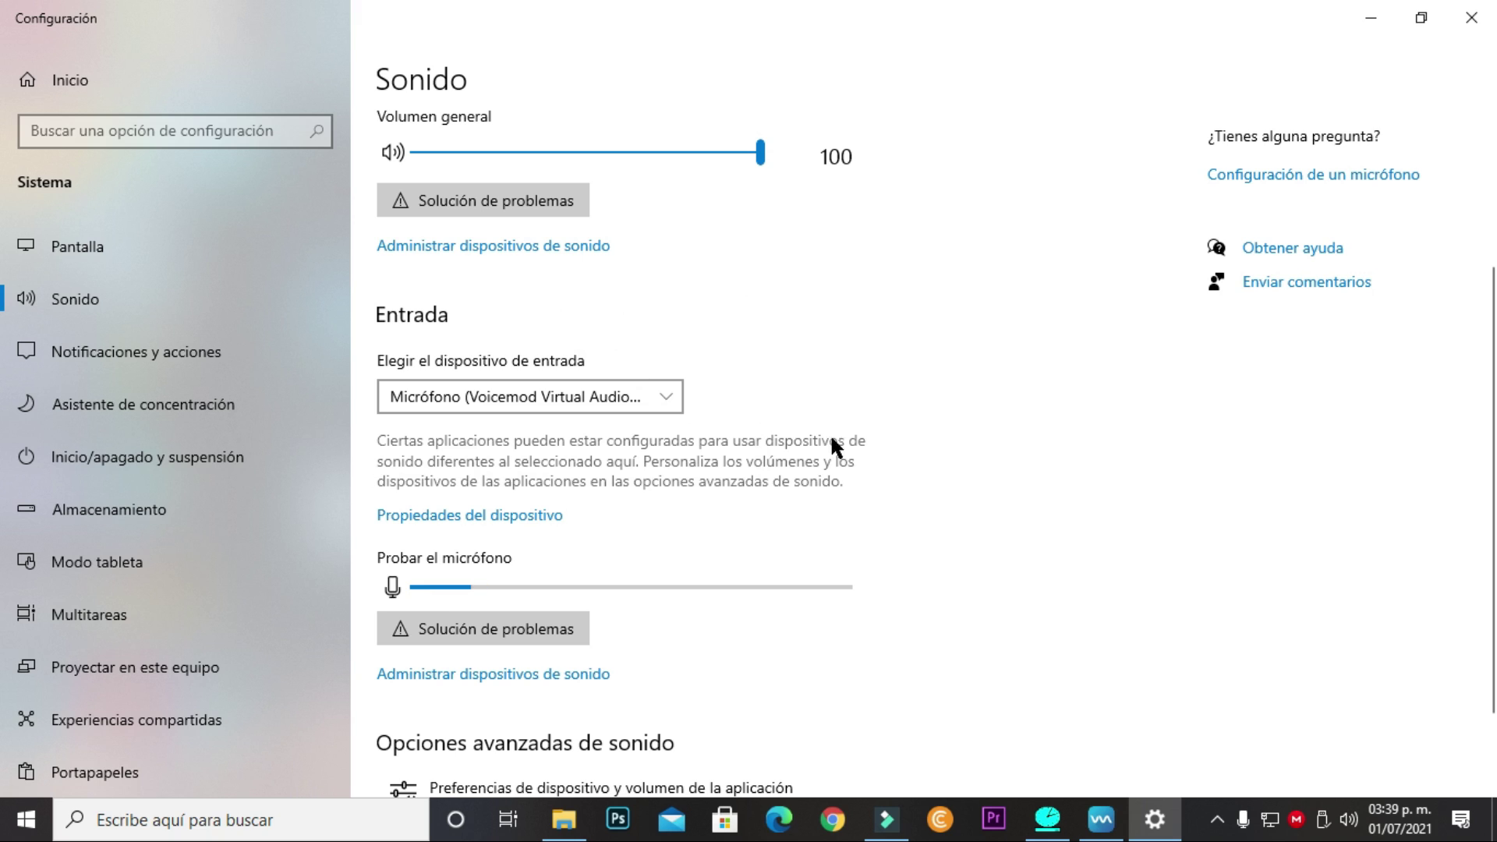
pyautogui.scroll(3, 885, 496)
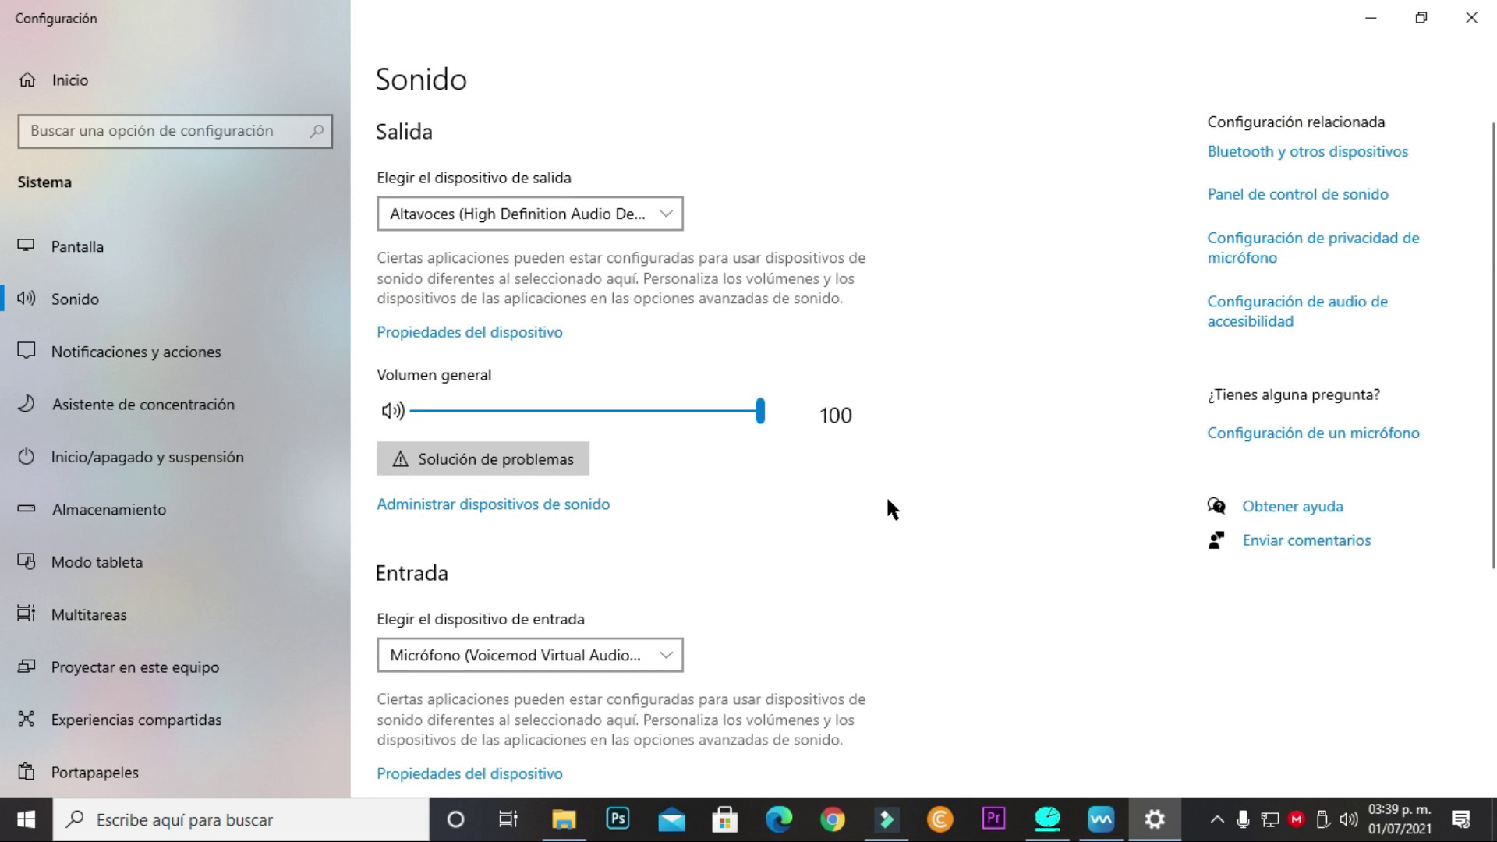
pyautogui.scroll(-5, 886, 508)
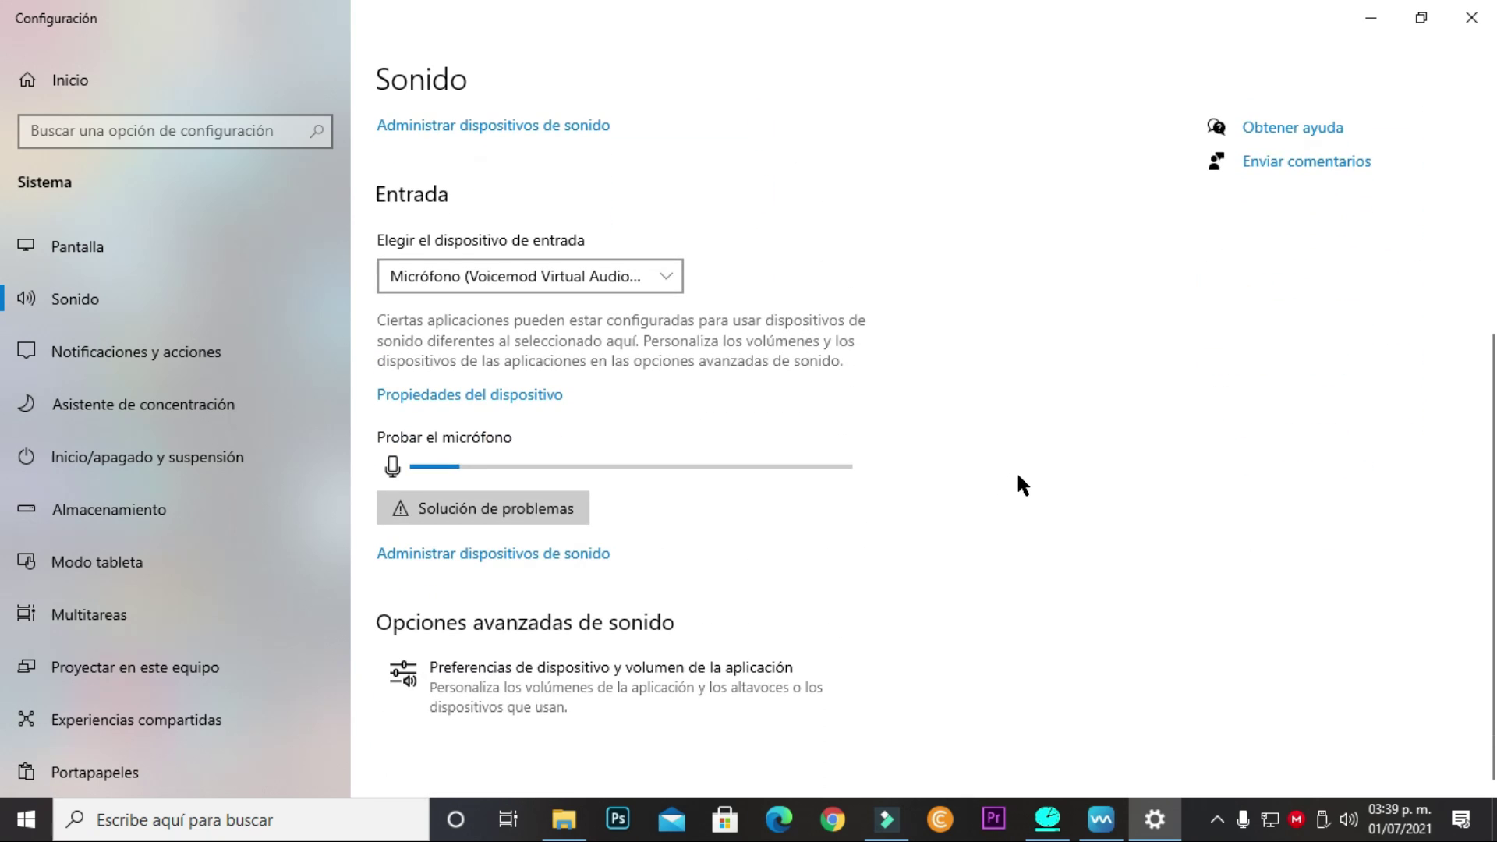
pyautogui.scroll(5, 1063, 492)
pyautogui.scroll(-5, 1019, 521)
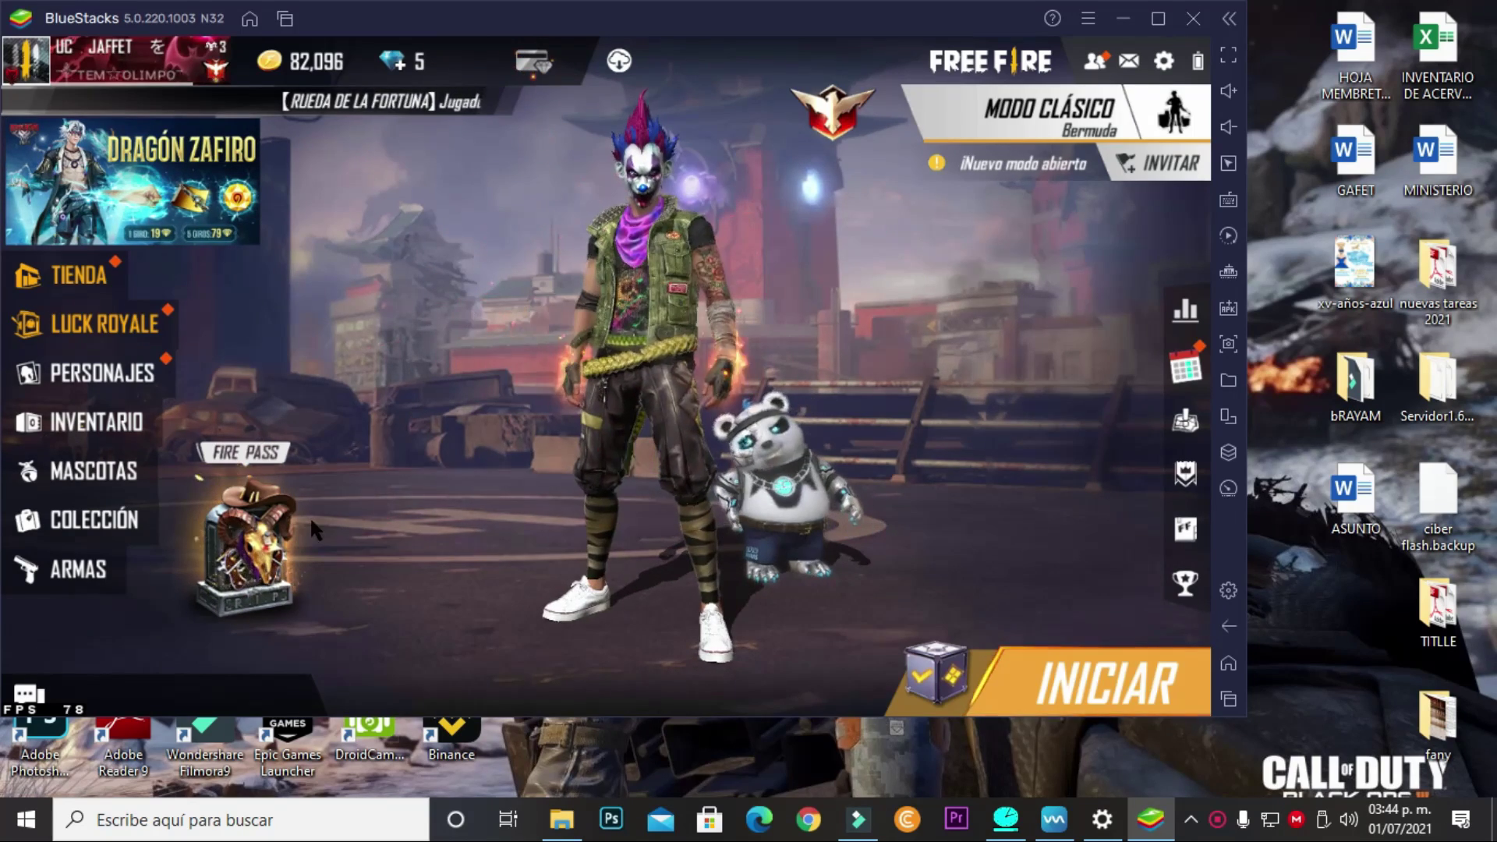
# - In Free Fire, try to join the latest Duelo de Escuadras squad on Bermuda Remasterizada from the world chat
pyautogui.click(29, 693)
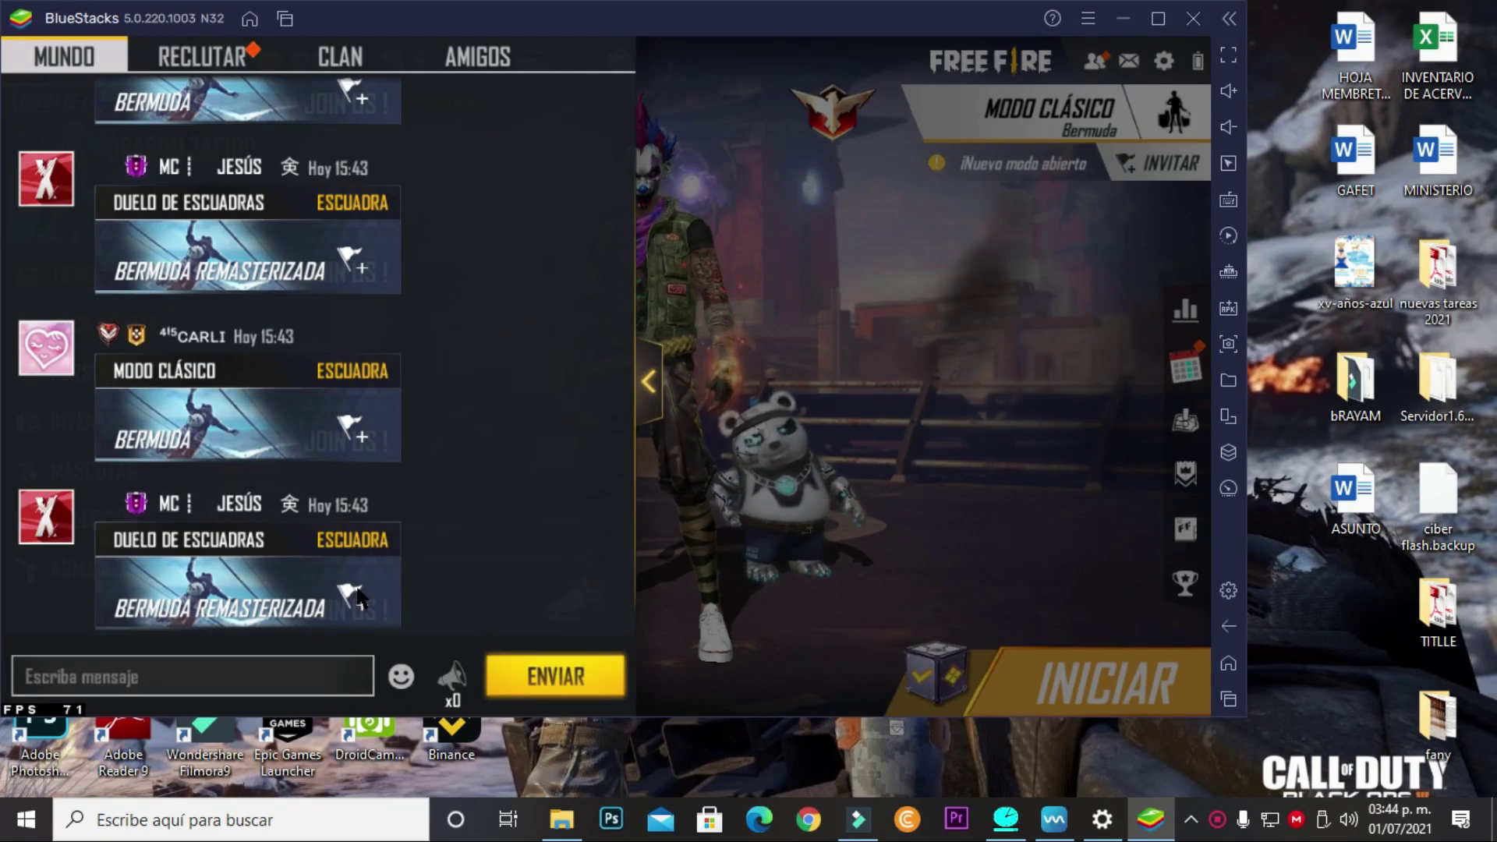
pyautogui.click(356, 592)
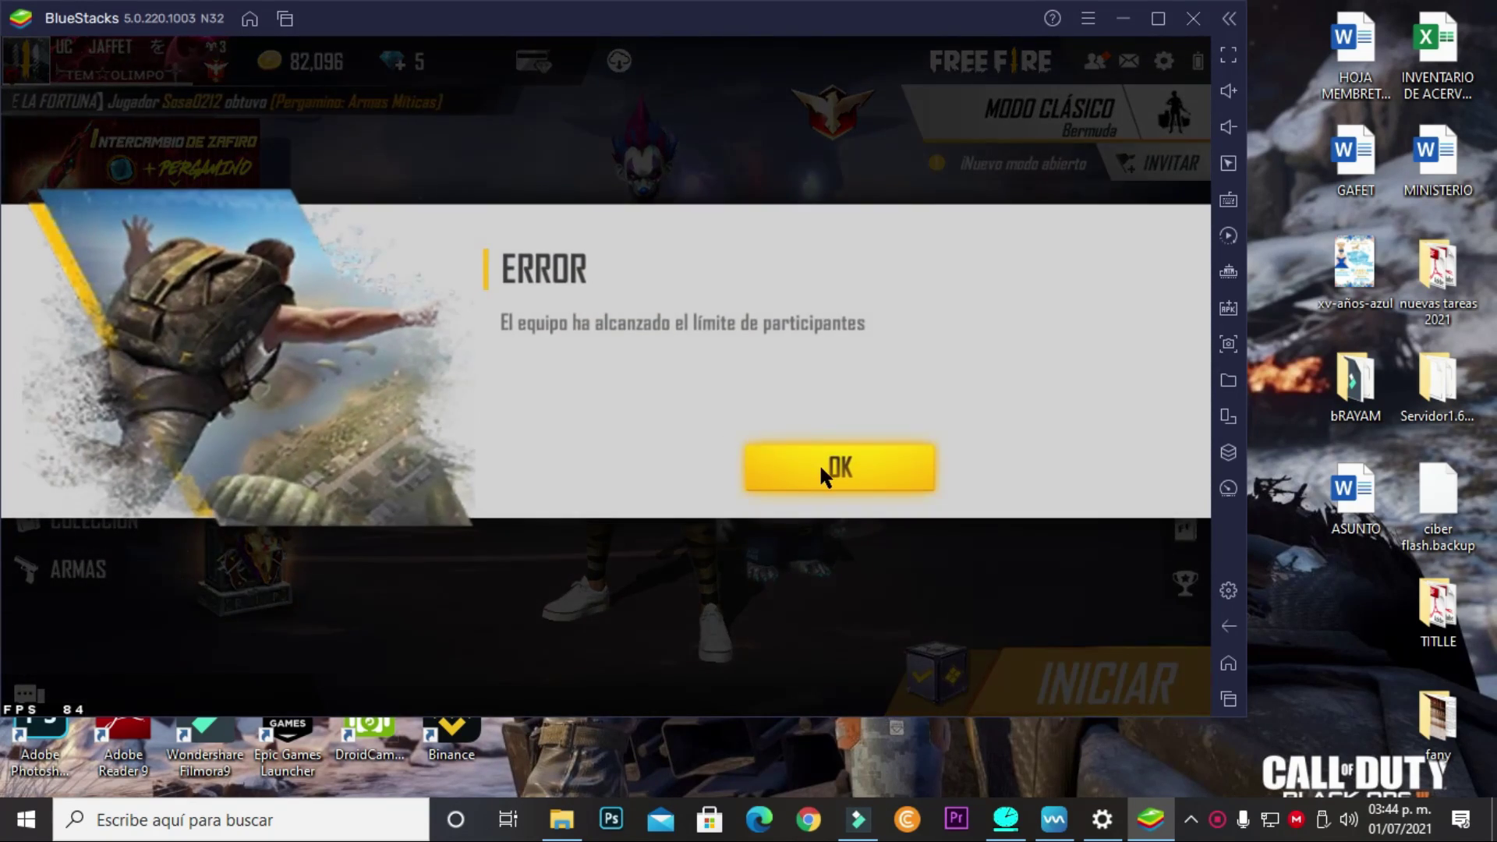
pyautogui.click(819, 464)
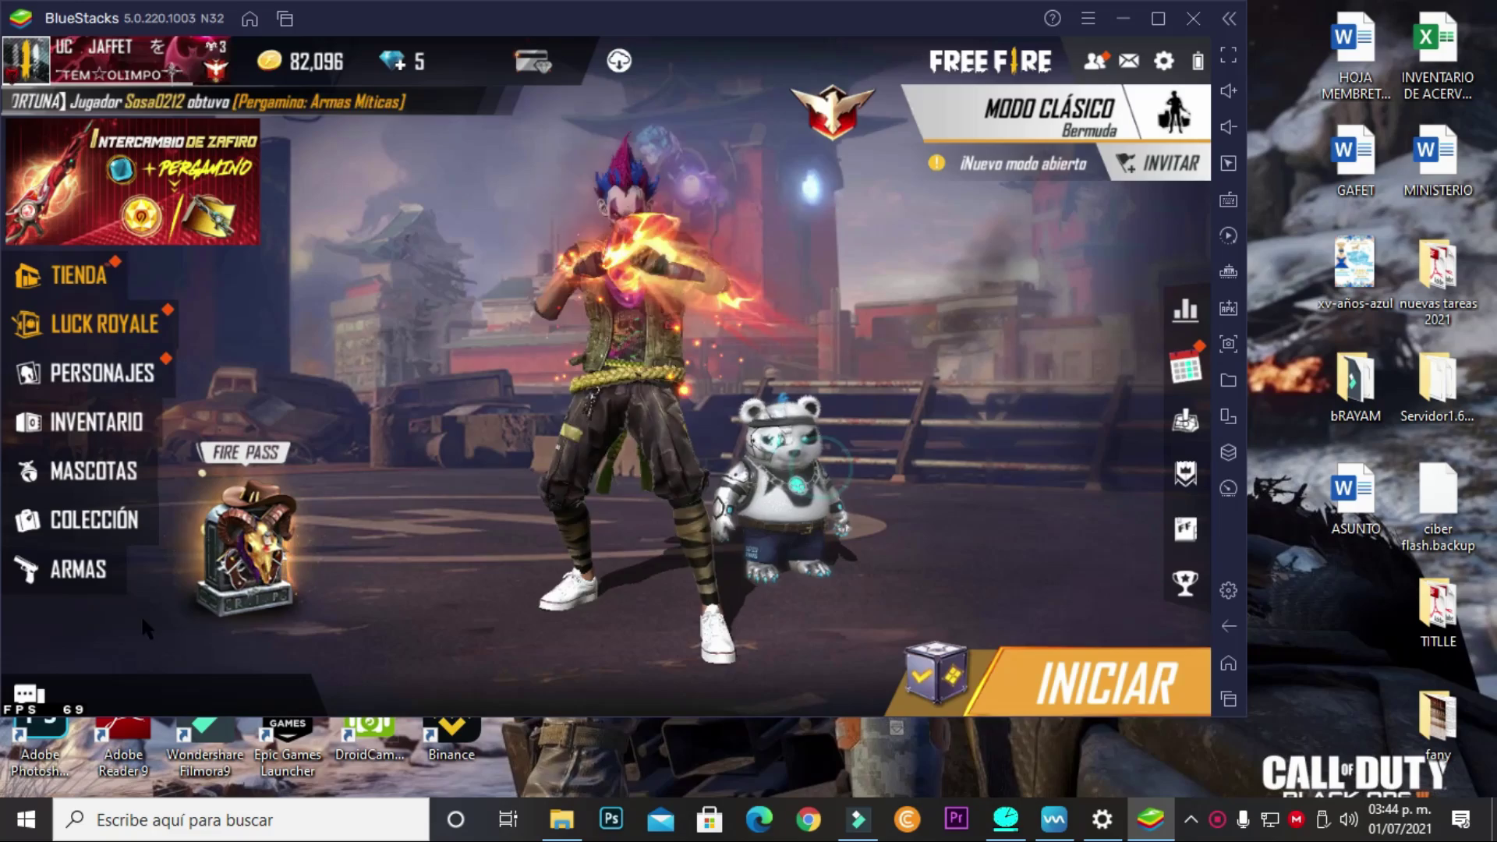
# - Join the Modo Clásico squad on Bermuda through its invitation in the world chat
pyautogui.click(29, 694)
pyautogui.click(369, 431)
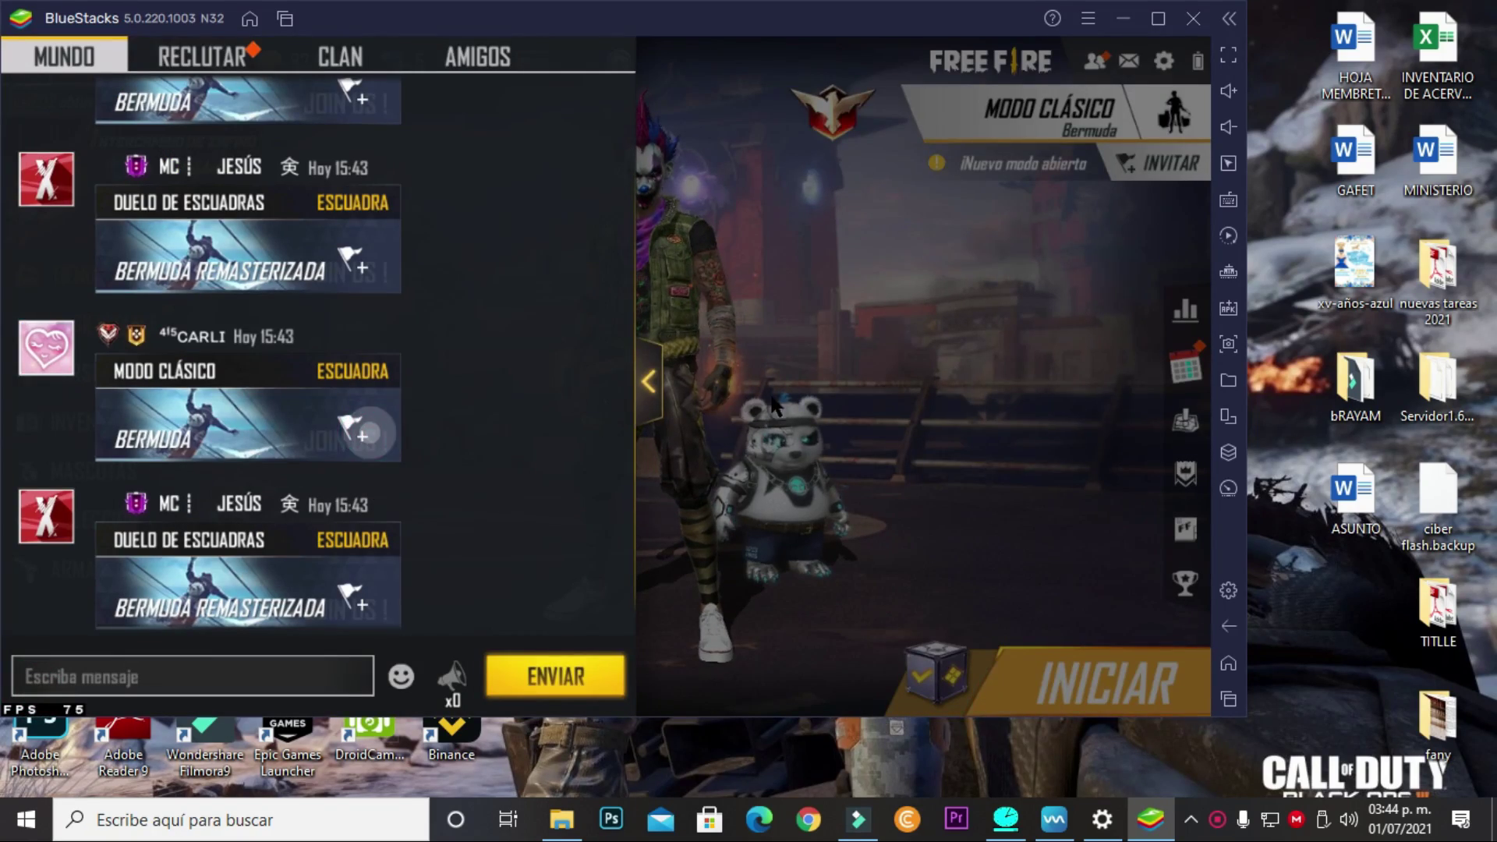
pyautogui.click(657, 390)
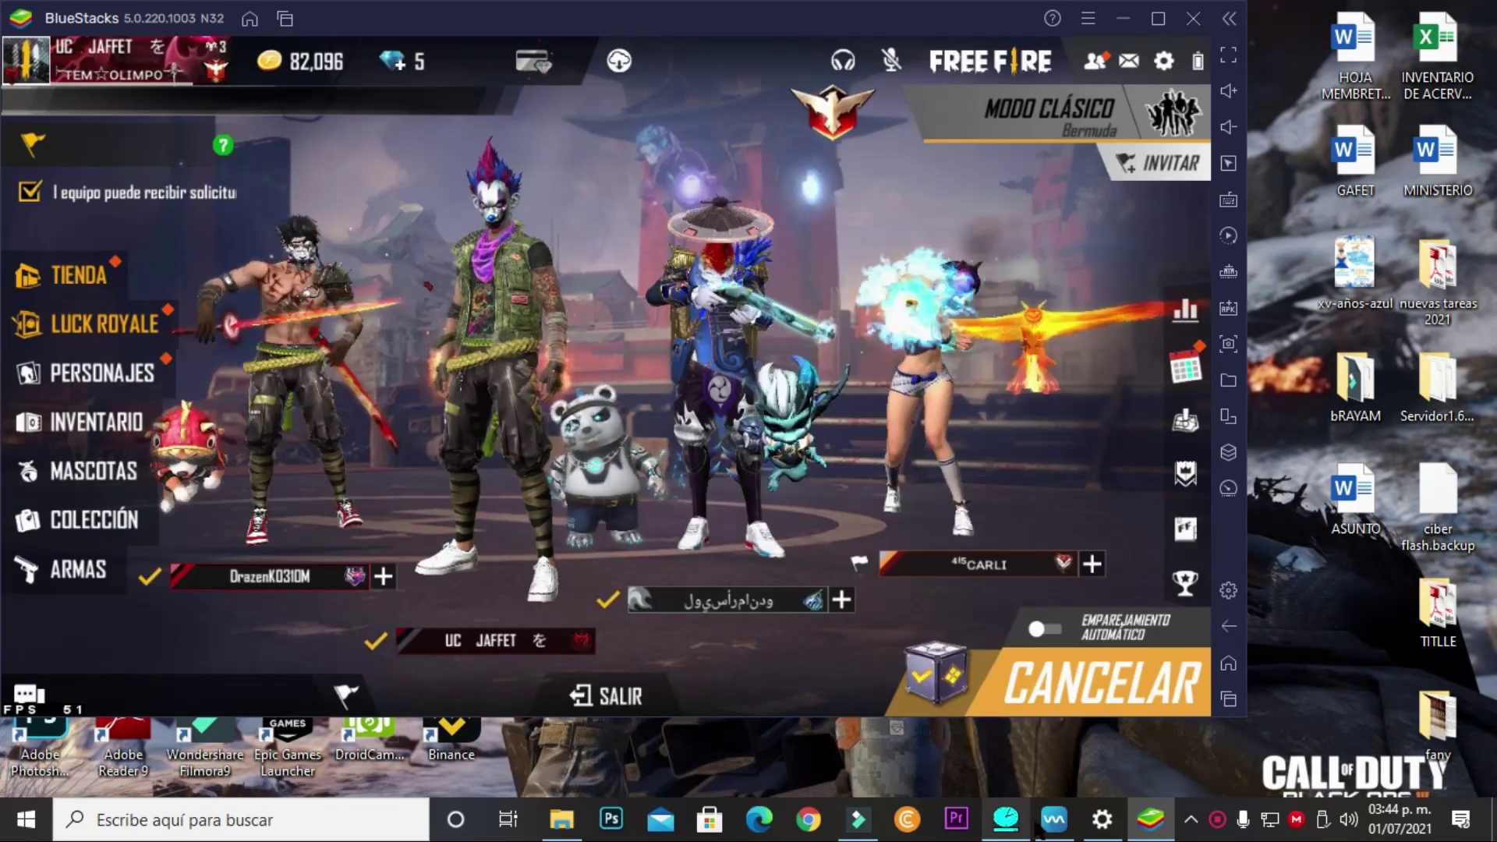
# - Switch to Voicemod, select the Sleepyhead voice, and turn on Voice Changer and Hear My Voice
pyautogui.click(1066, 808)
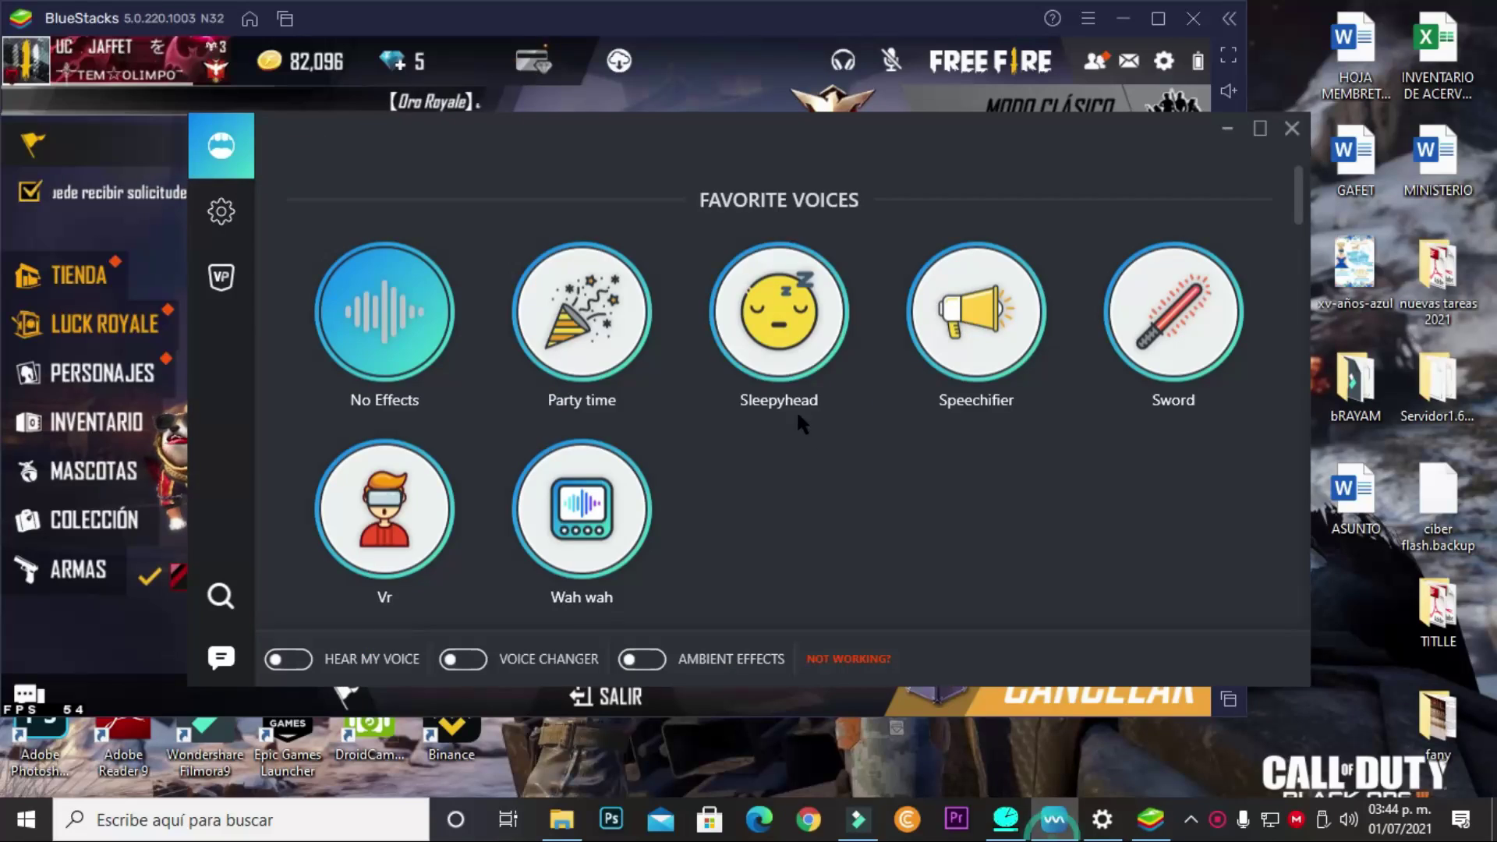
pyautogui.click(790, 352)
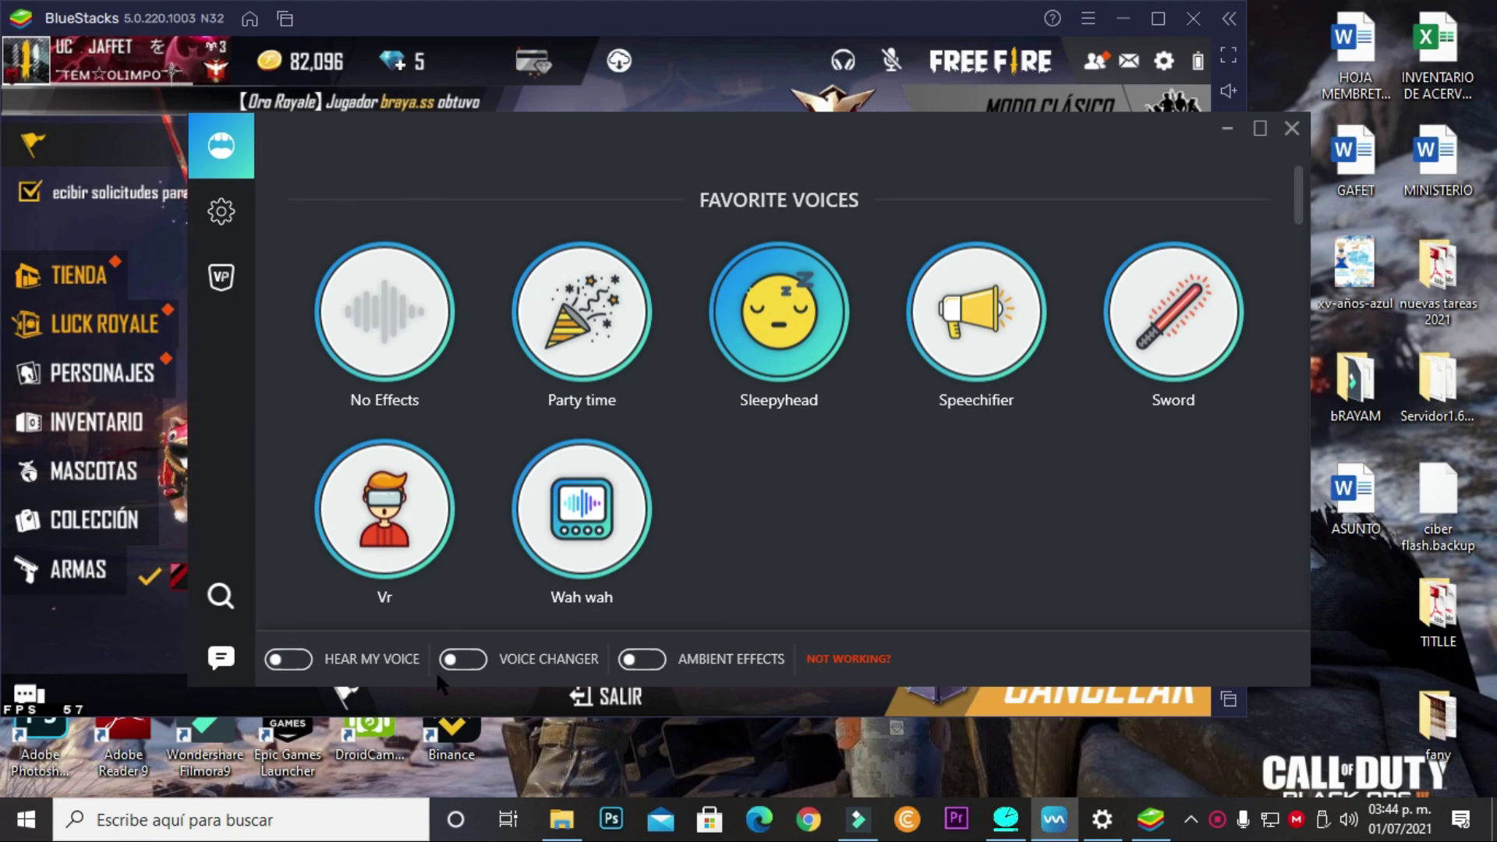
pyautogui.click(463, 658)
pyautogui.click(289, 659)
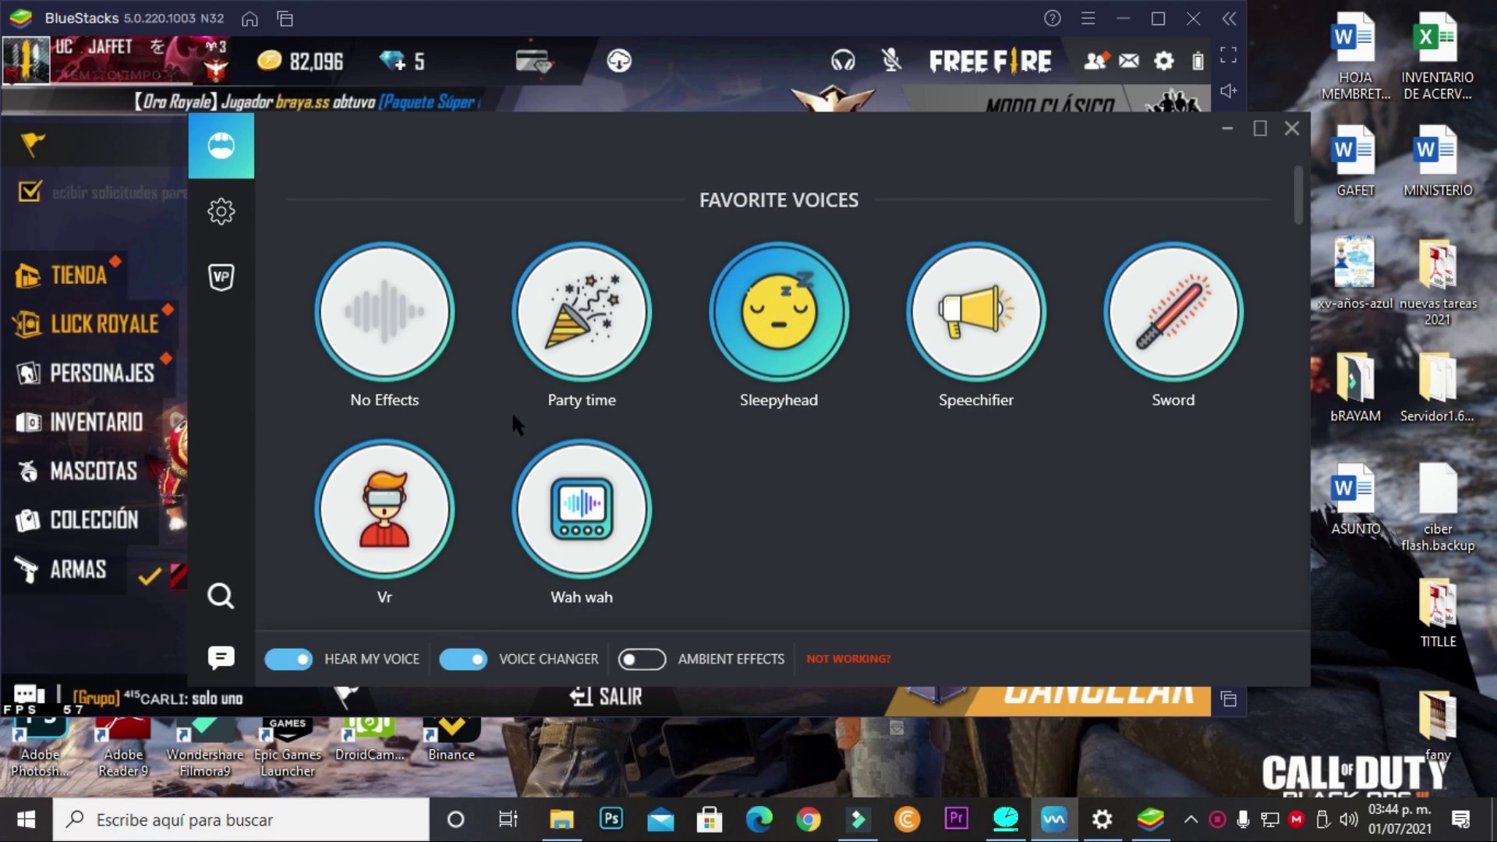
# - Unmute the microphone in the Free Fire lobby, and browse Voicemod's favorite and other voices, trying Cop radio and Baby
pyautogui.click(871, 78)
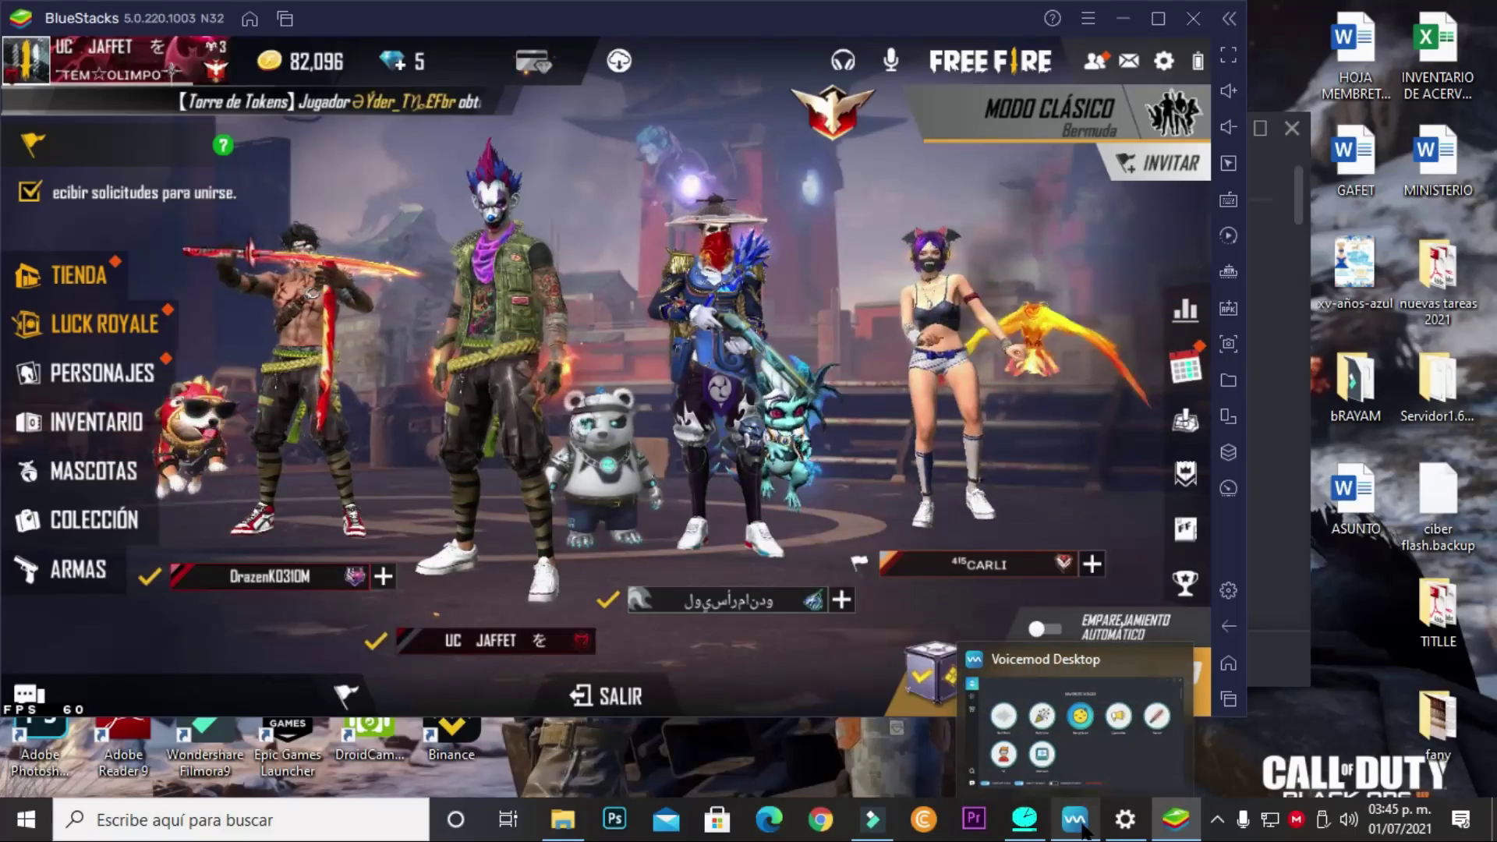
pyautogui.click(1080, 825)
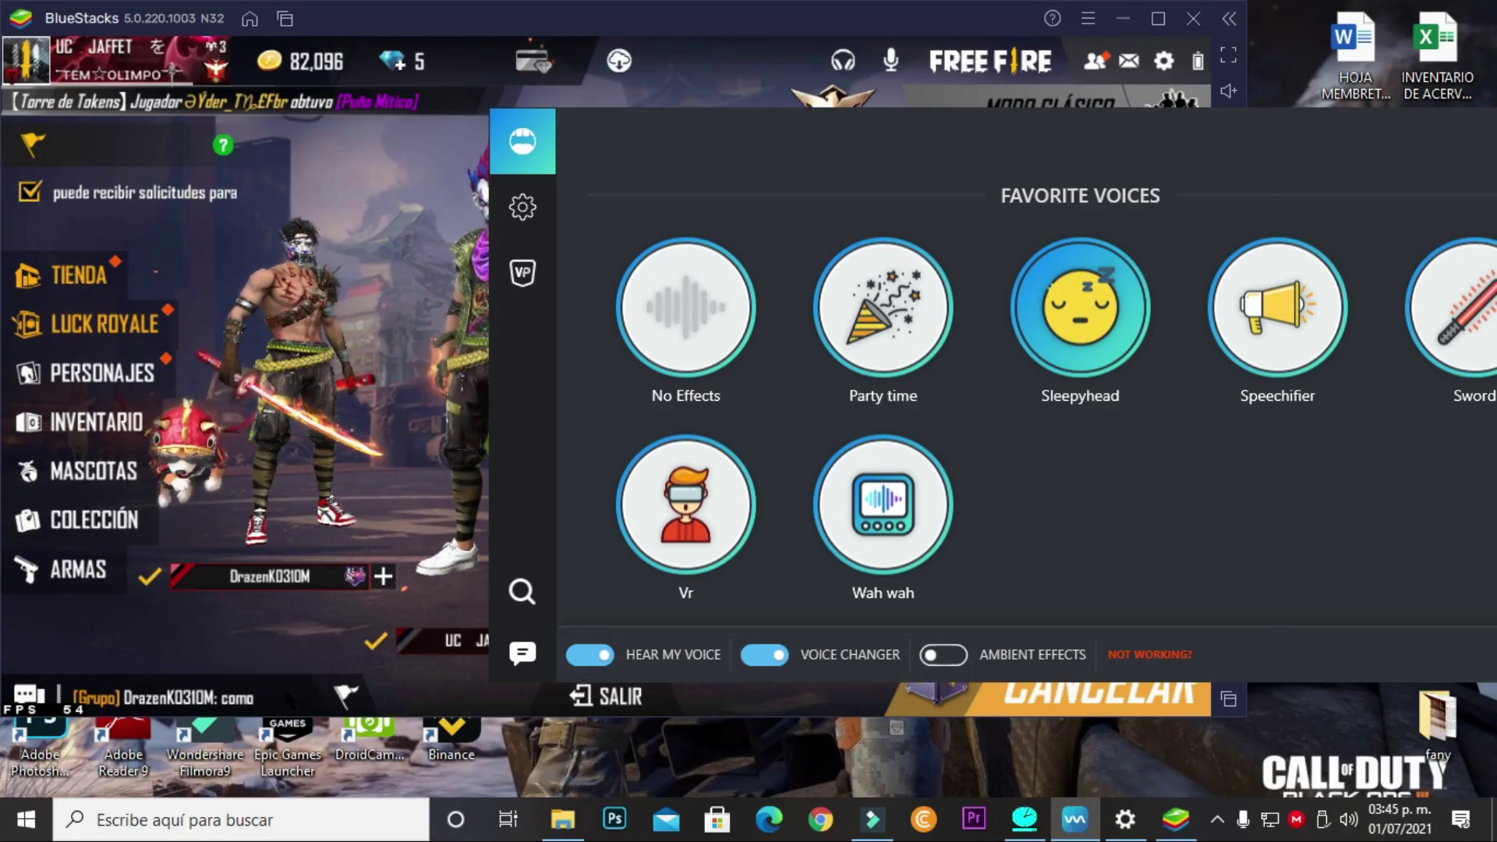
pyautogui.scroll(-5, 918, 438)
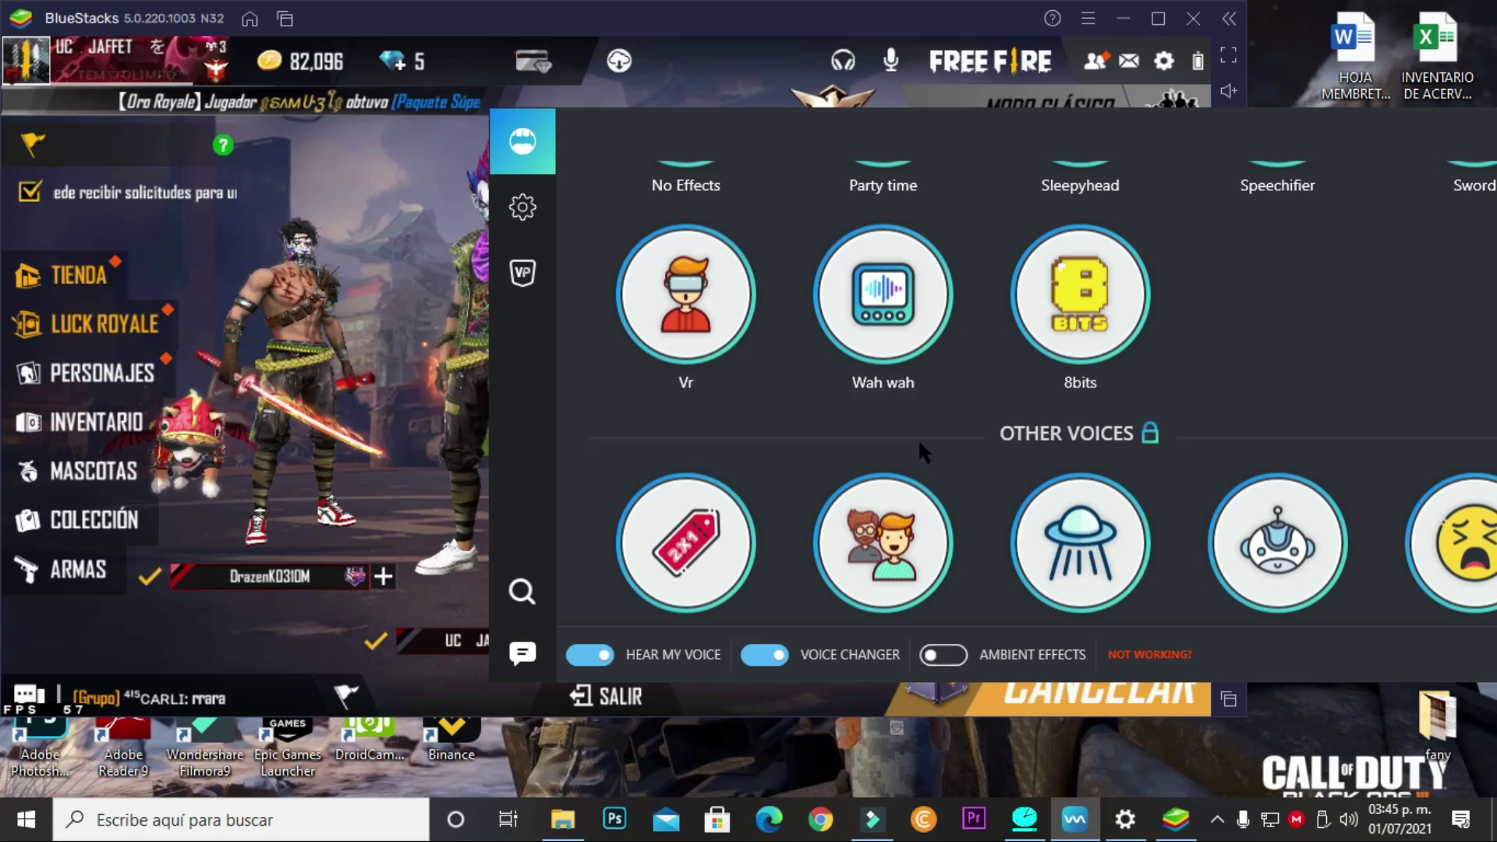
pyautogui.scroll(-4, 1073, 480)
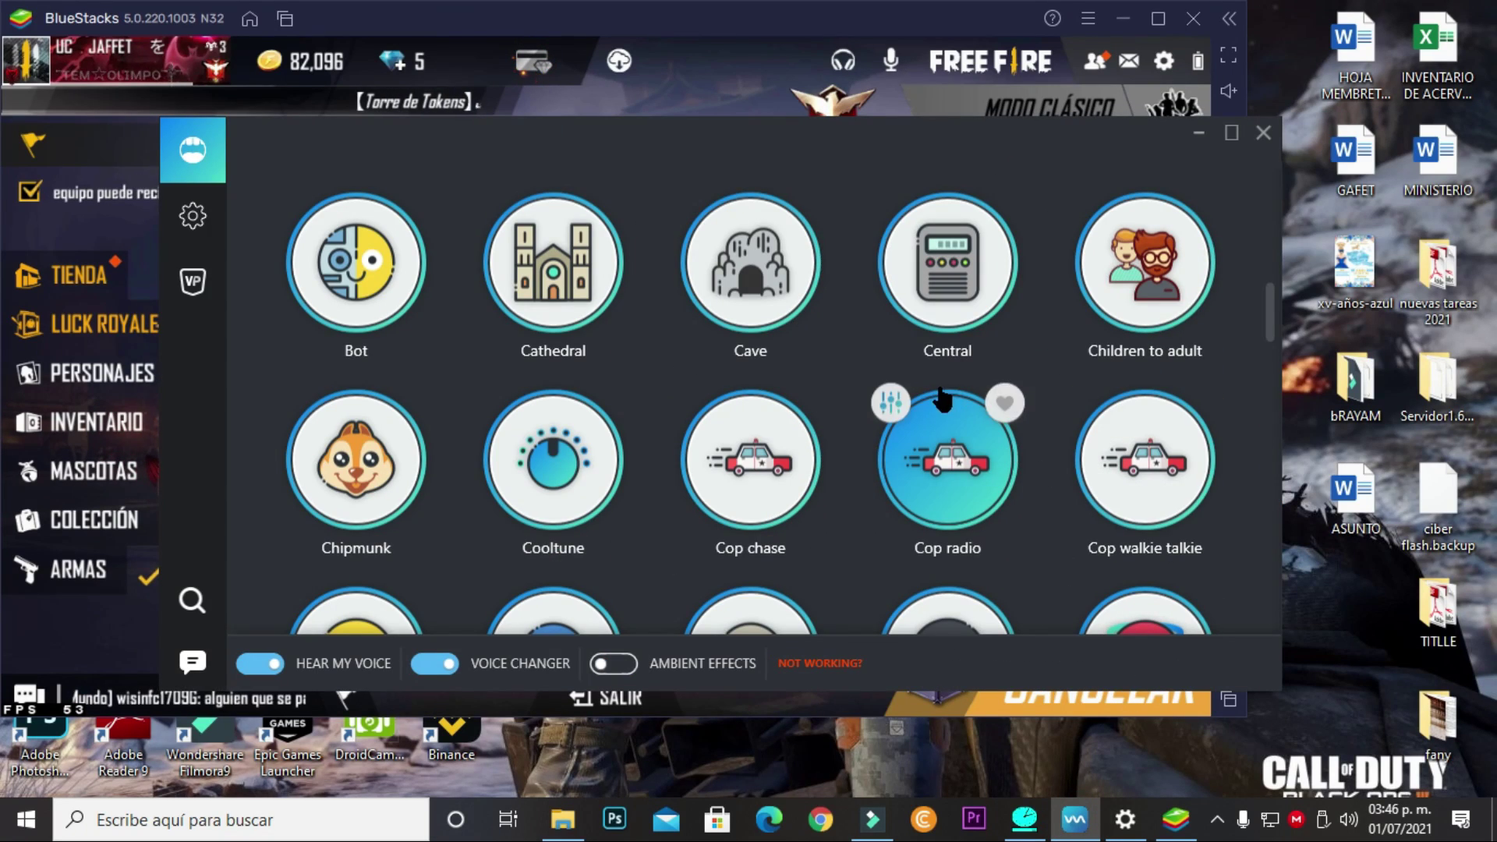
pyautogui.scroll(5, 573, 421)
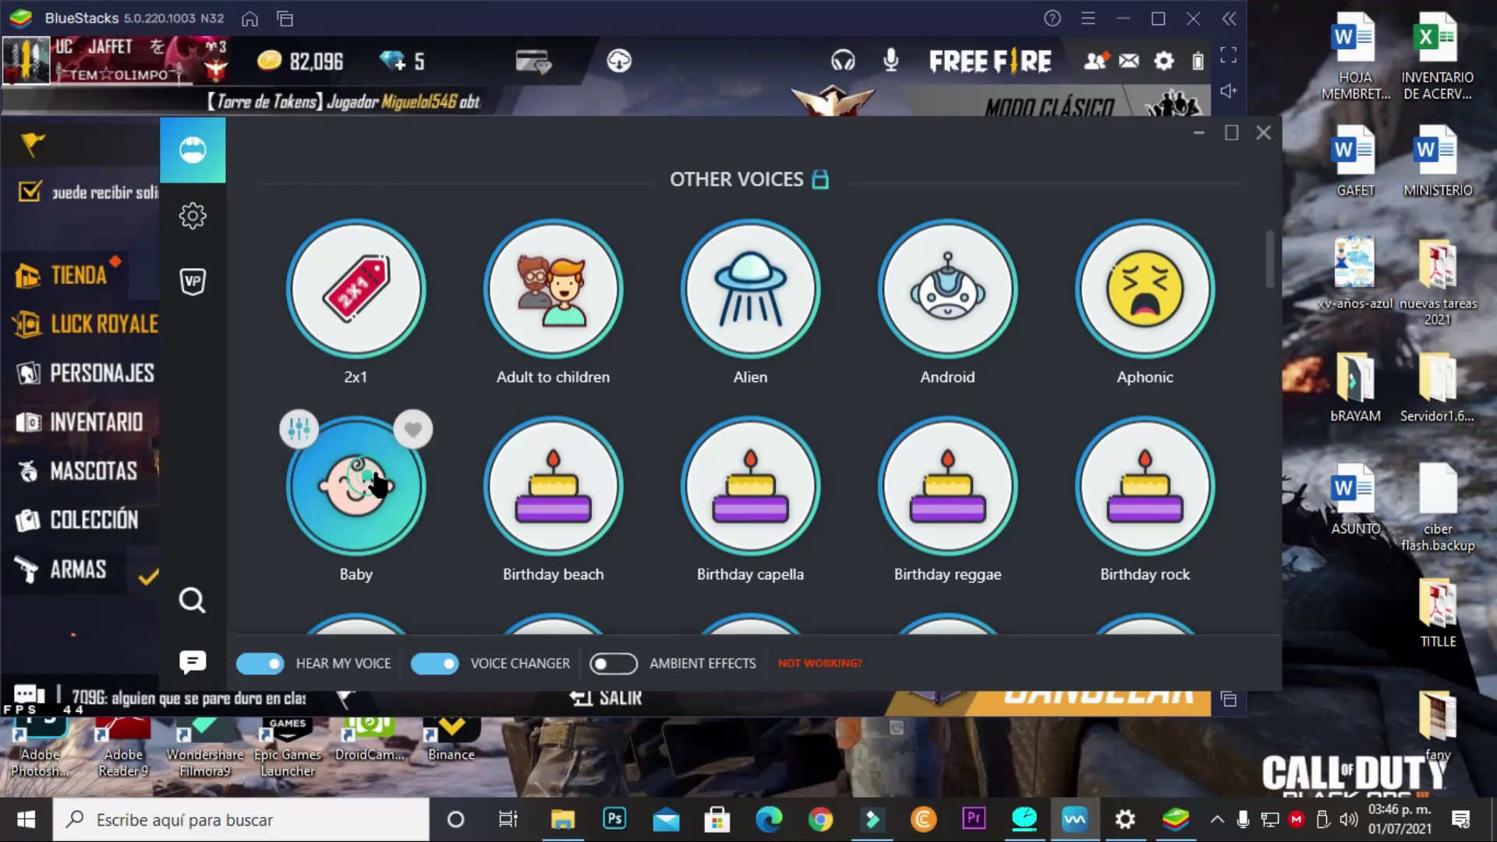
pyautogui.scroll(5, 521, 423)
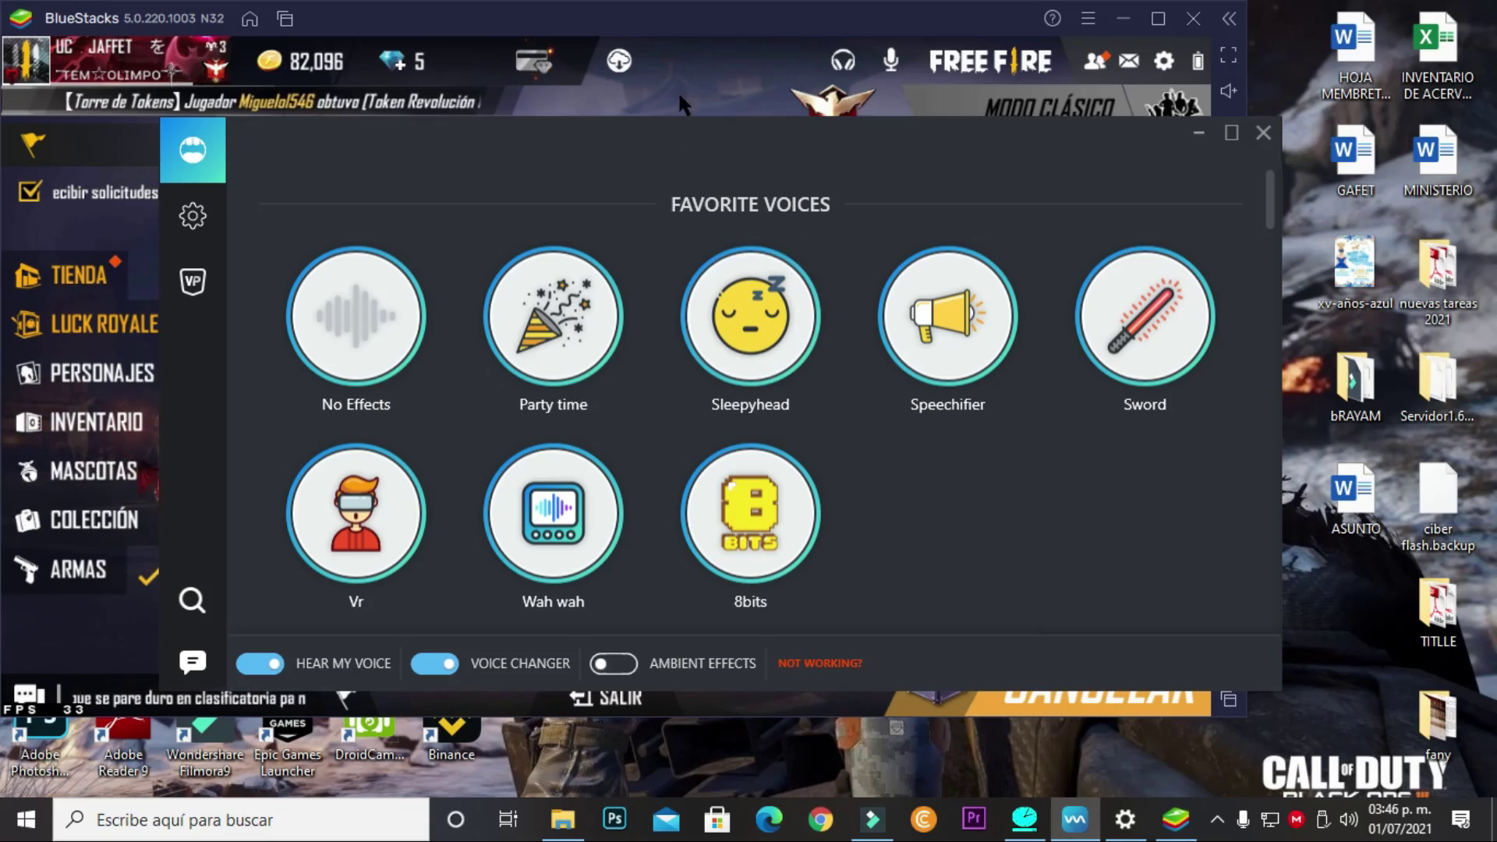
# - Move the Voicemod window off the game lobby and enlarge the BlueStacks window
pyautogui.moveTo(700, 152); pyautogui.dragTo(936, 256)
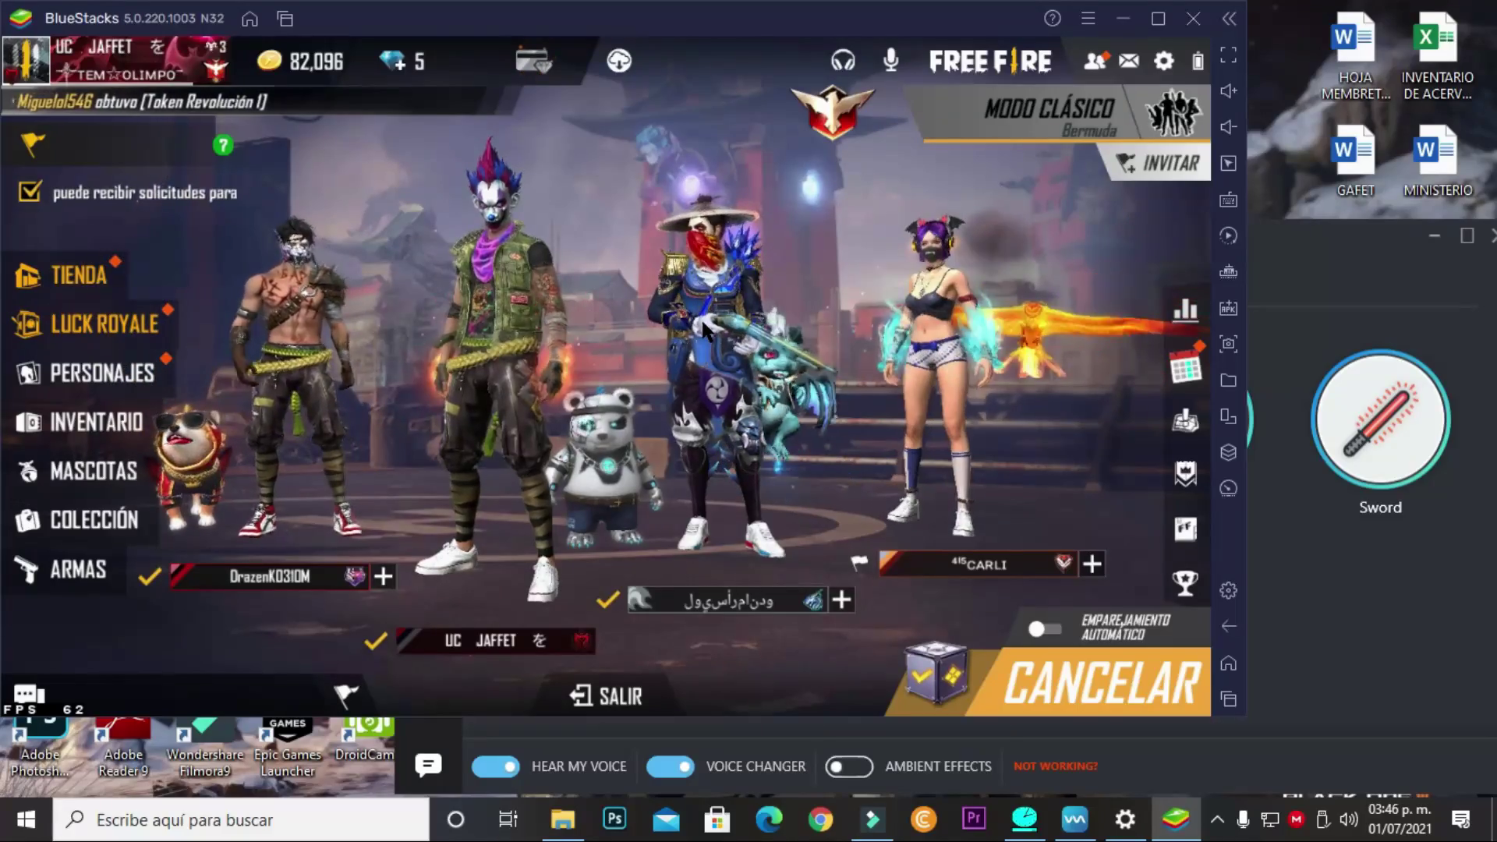
pyautogui.moveTo(1247, 714); pyautogui.dragTo(1351, 776)
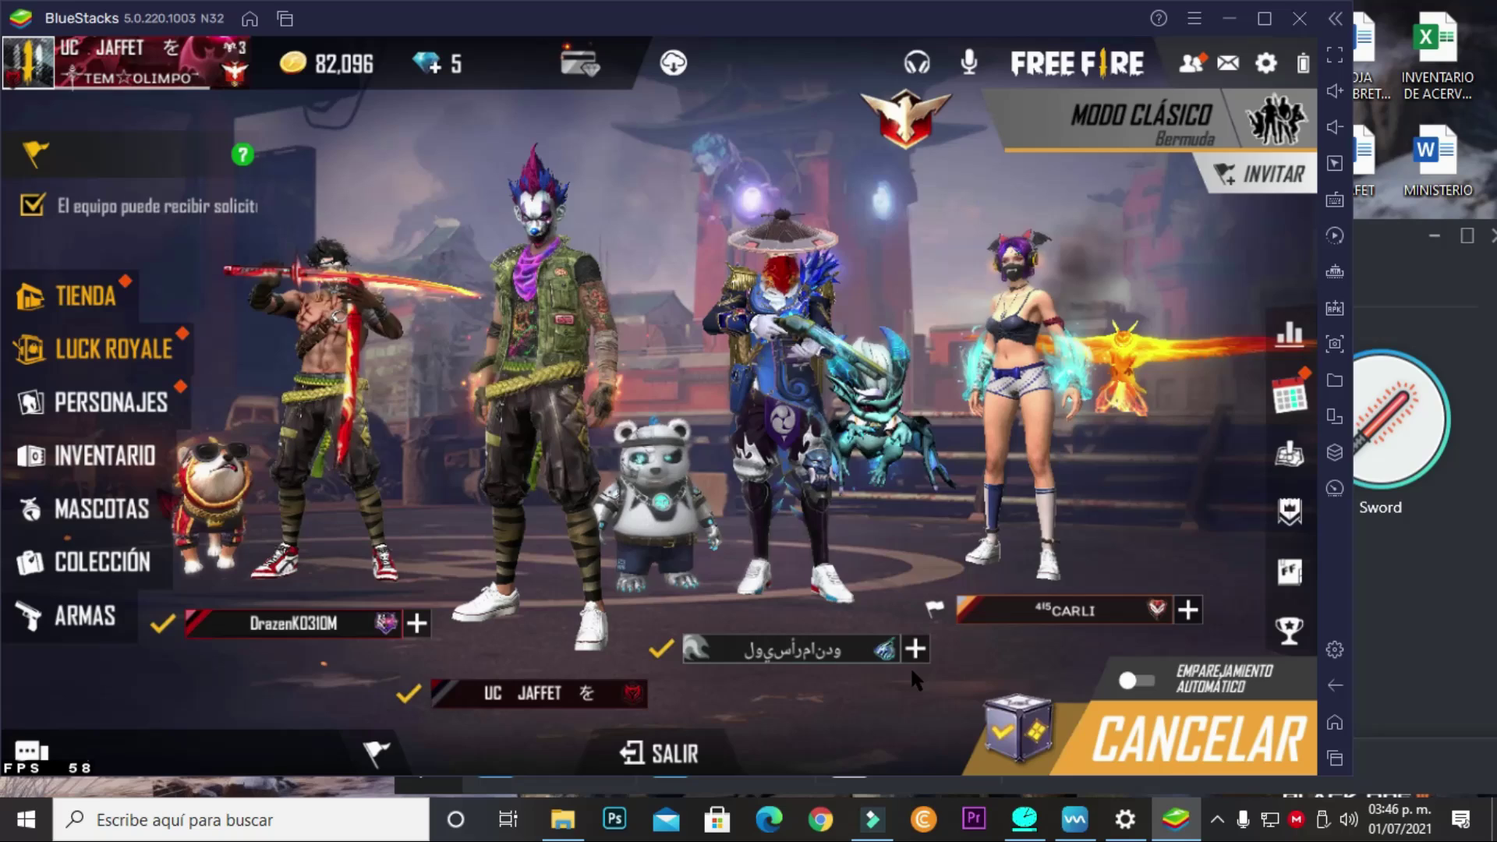
# - Select the Speechifier voice from Voicemod's favorites and minimize its window to return to the game
pyautogui.click(1075, 819)
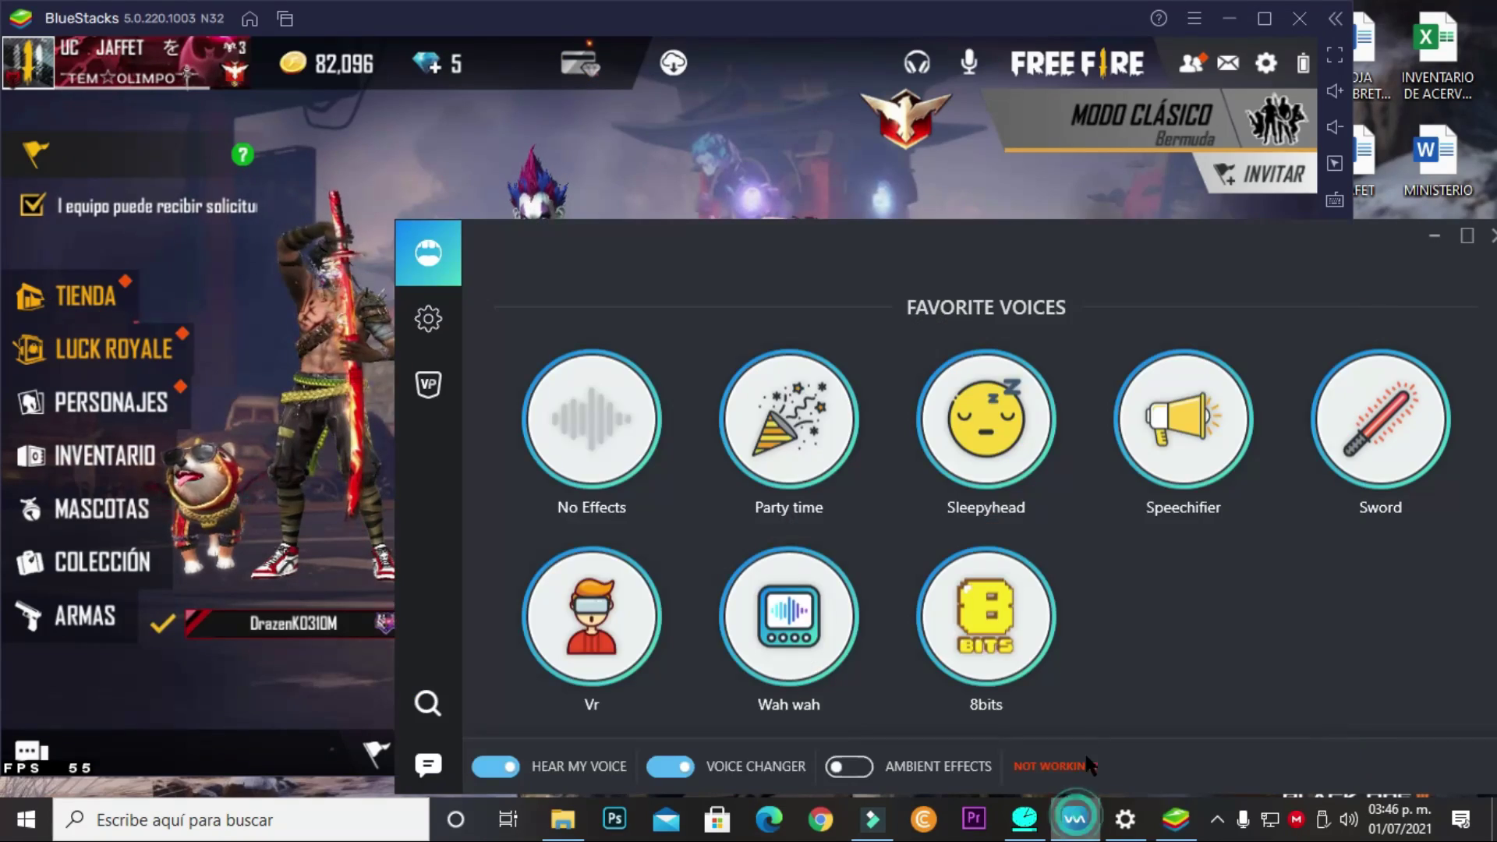
pyautogui.click(1164, 487)
pyautogui.moveTo(944, 548)
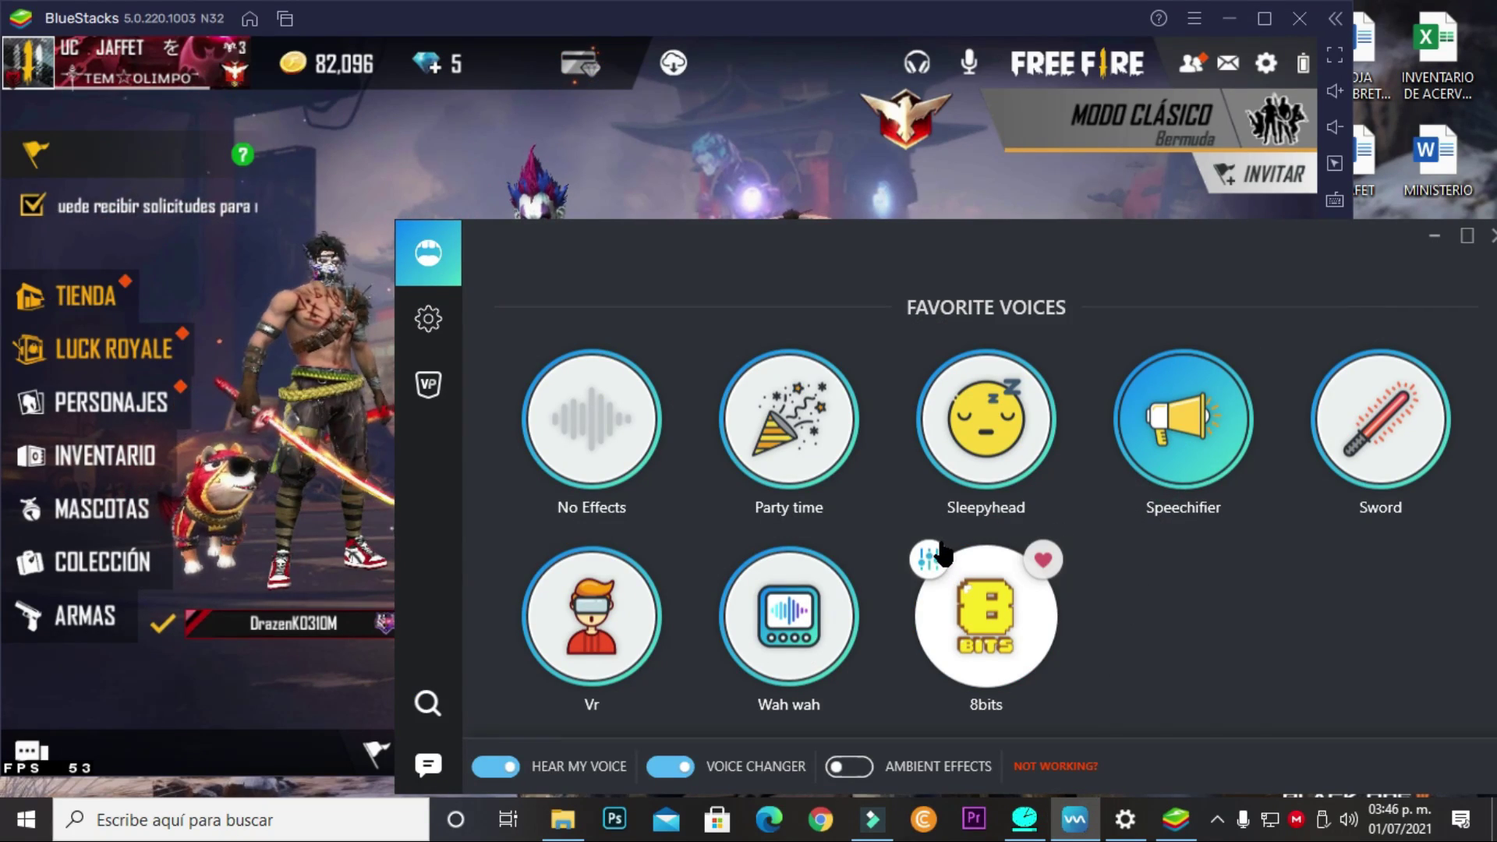
pyautogui.moveTo(851, 479)
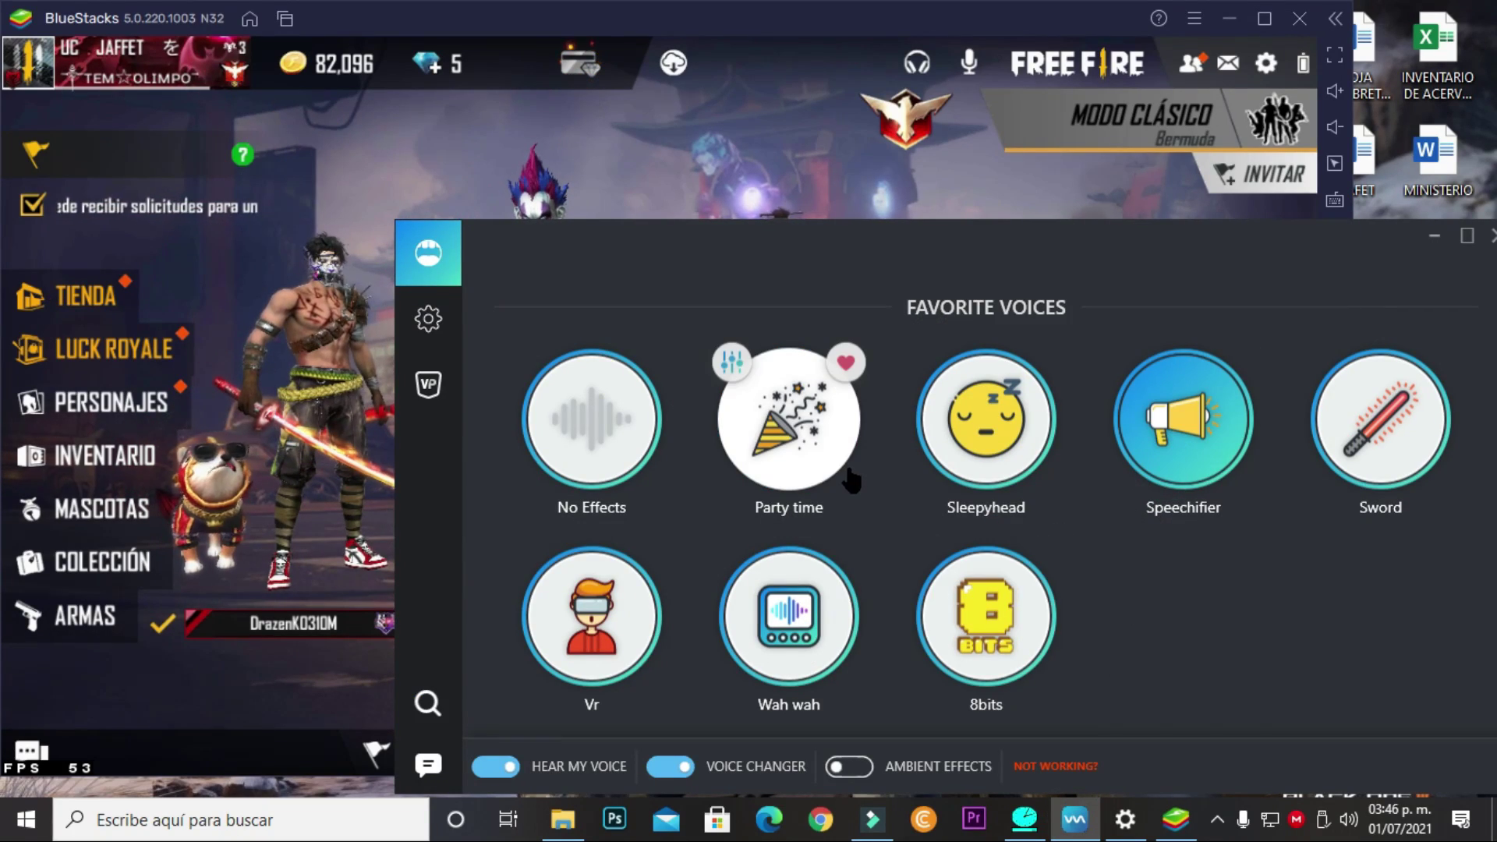
pyautogui.click(1433, 236)
# - Play three emotes with the player's own character in the squad lobby: the golden vehicle, the throne and a standing gesture
pyautogui.click(535, 380)
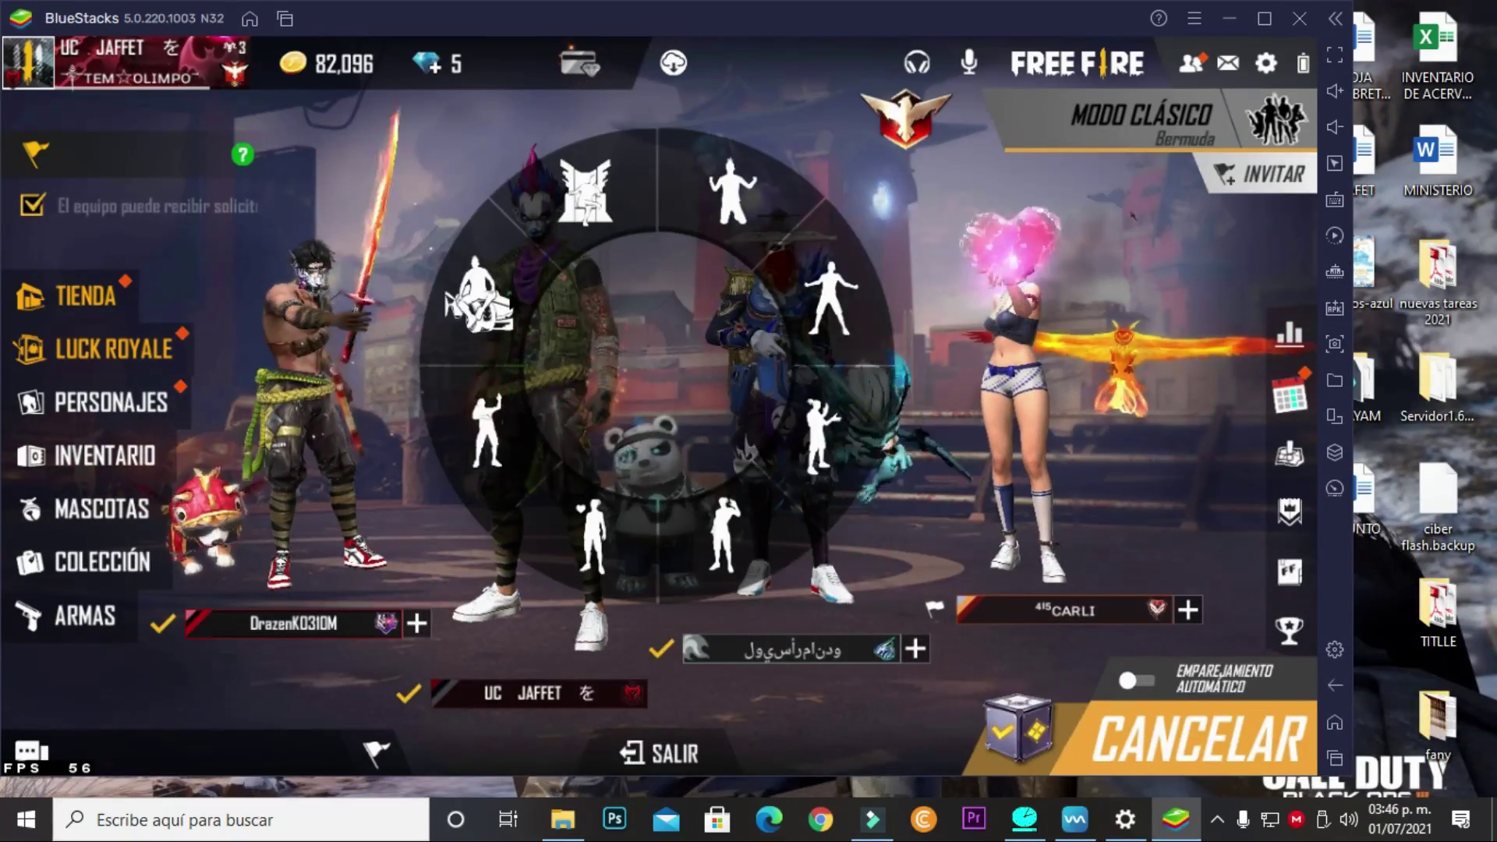
pyautogui.click(563, 397)
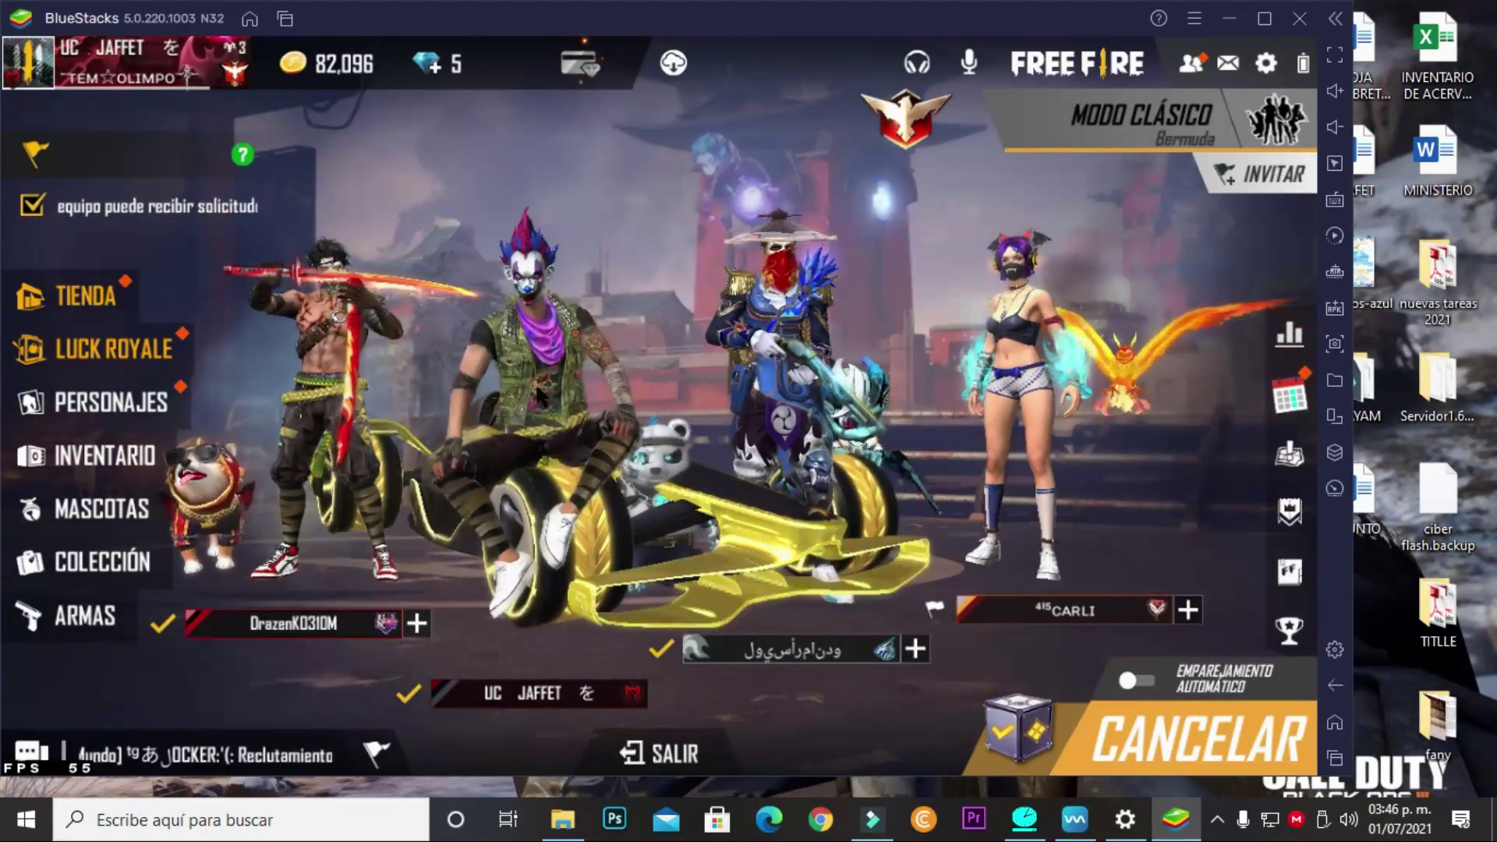
pyautogui.click(541, 382)
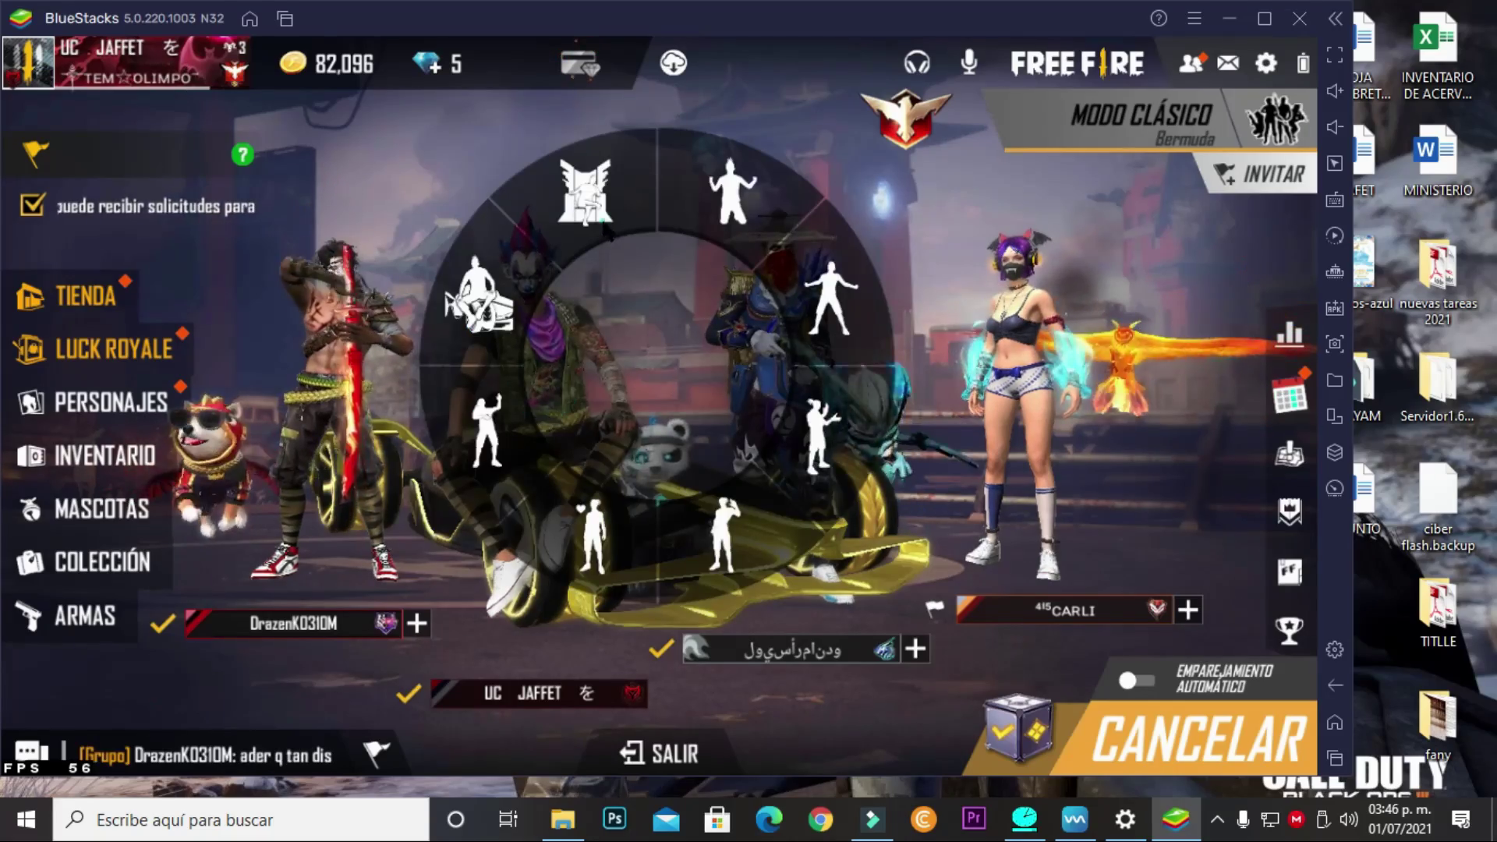
pyautogui.click(589, 373)
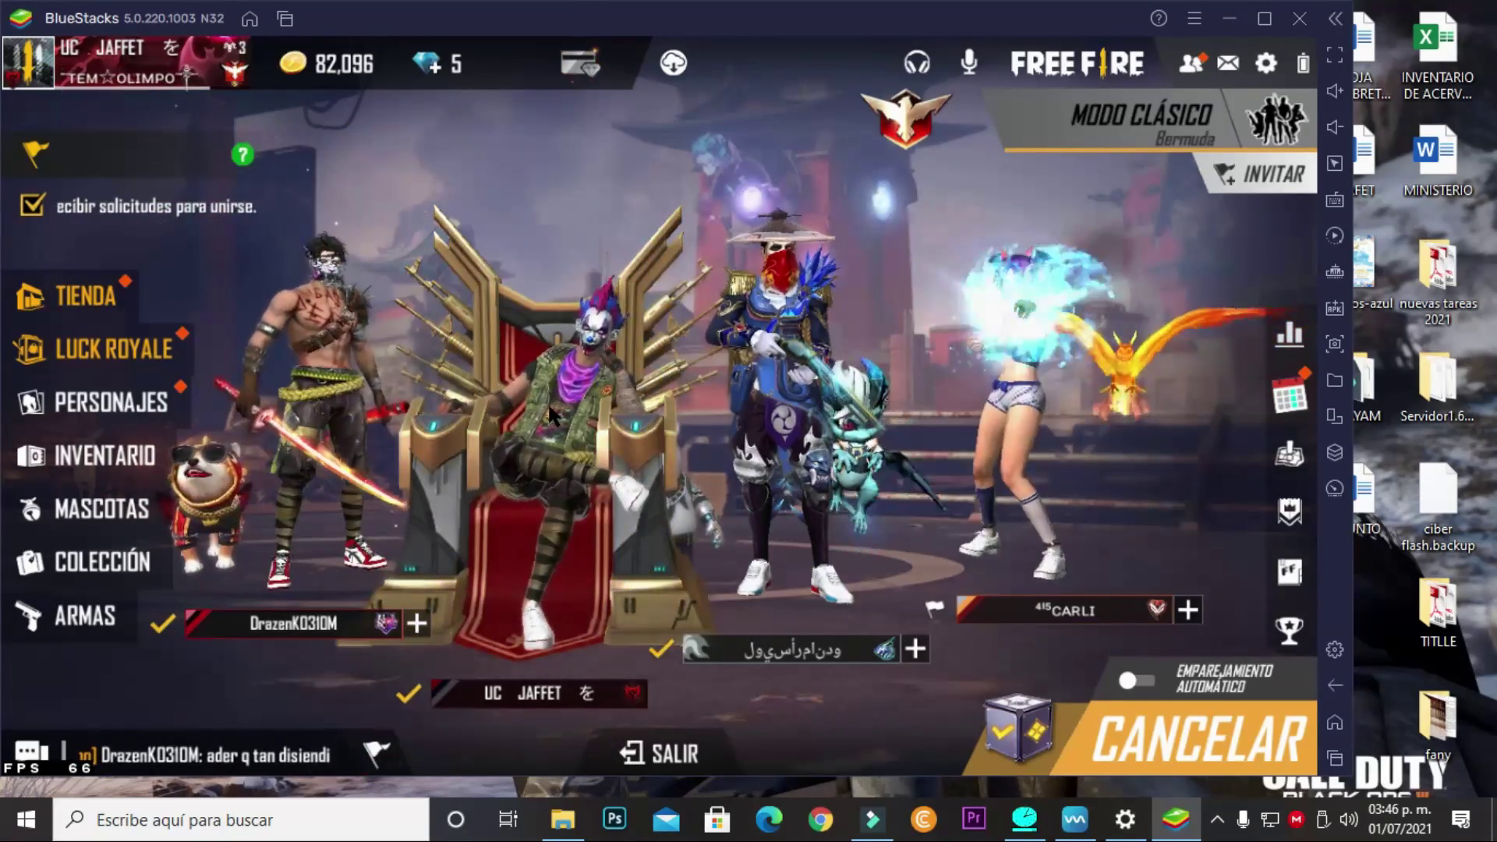
pyautogui.click(551, 413)
pyautogui.click(713, 386)
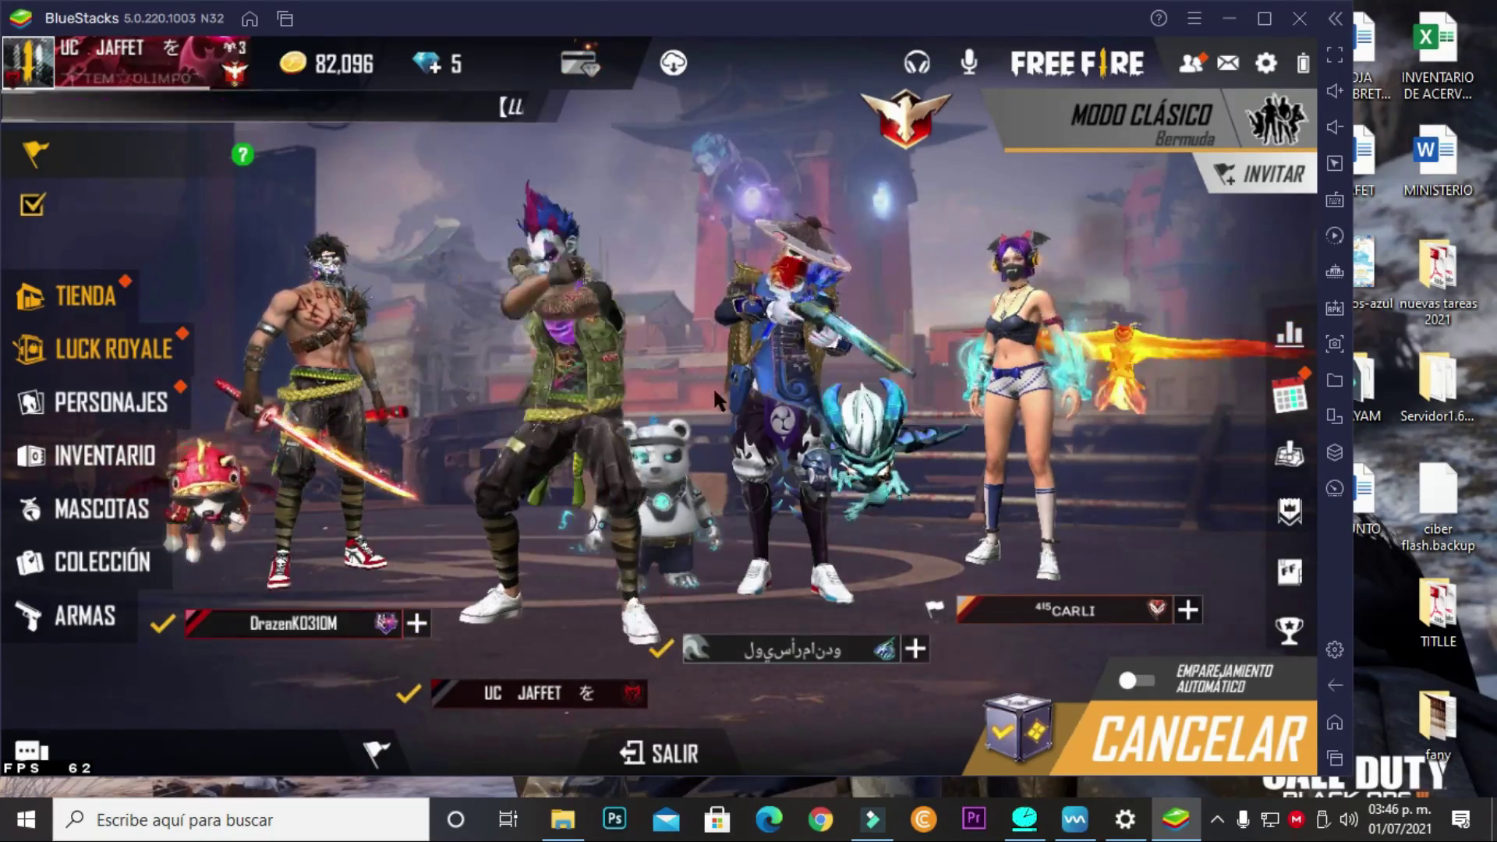
# - Switch to Voicemod, try the Harmony voice and browse further through the other voices
pyautogui.hotkey('alt', 'Tab')
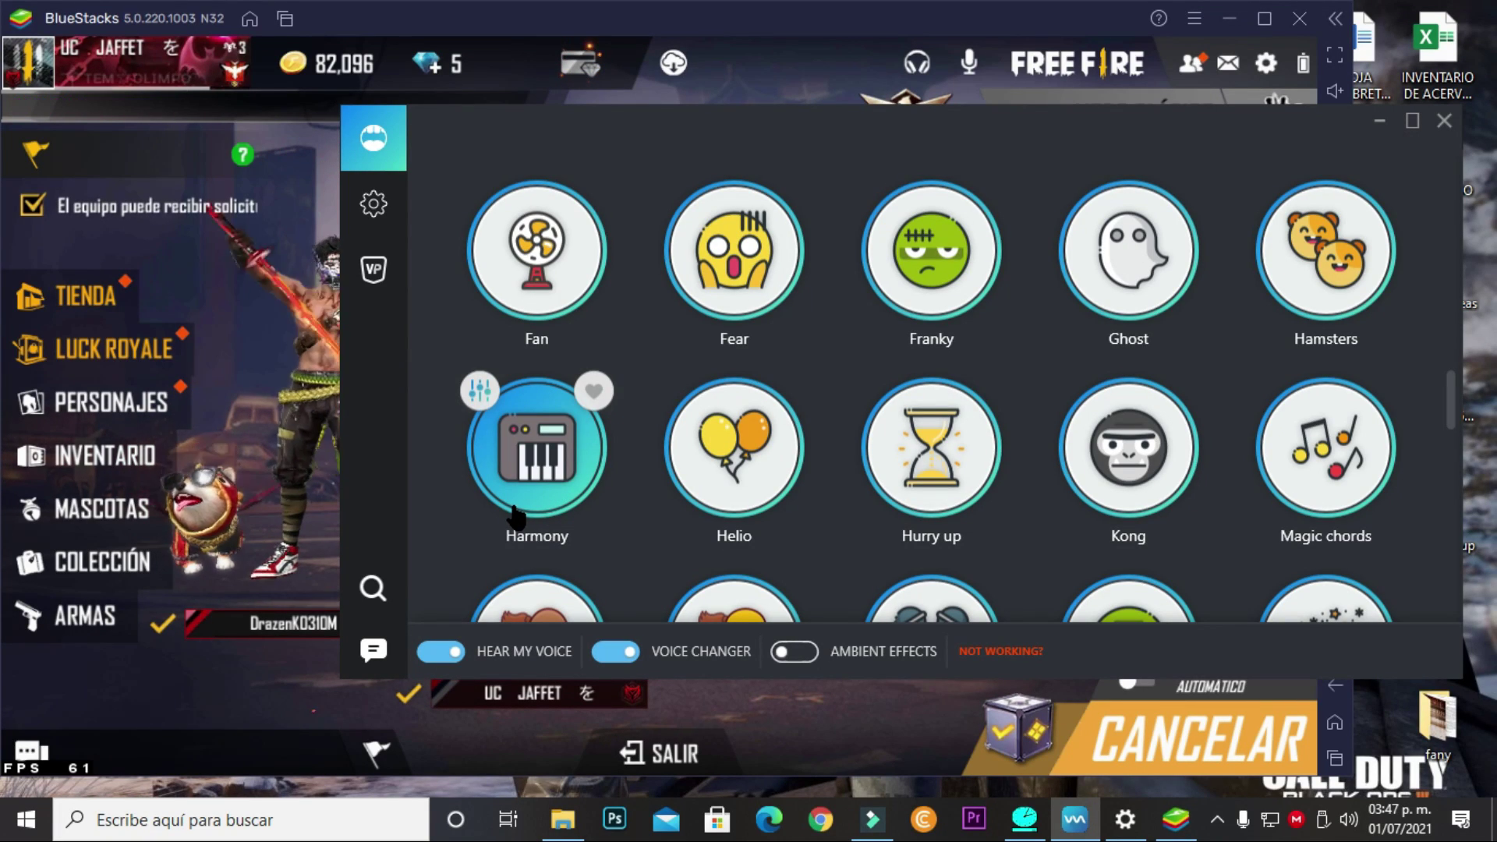
pyautogui.scroll(-3, 926, 484)
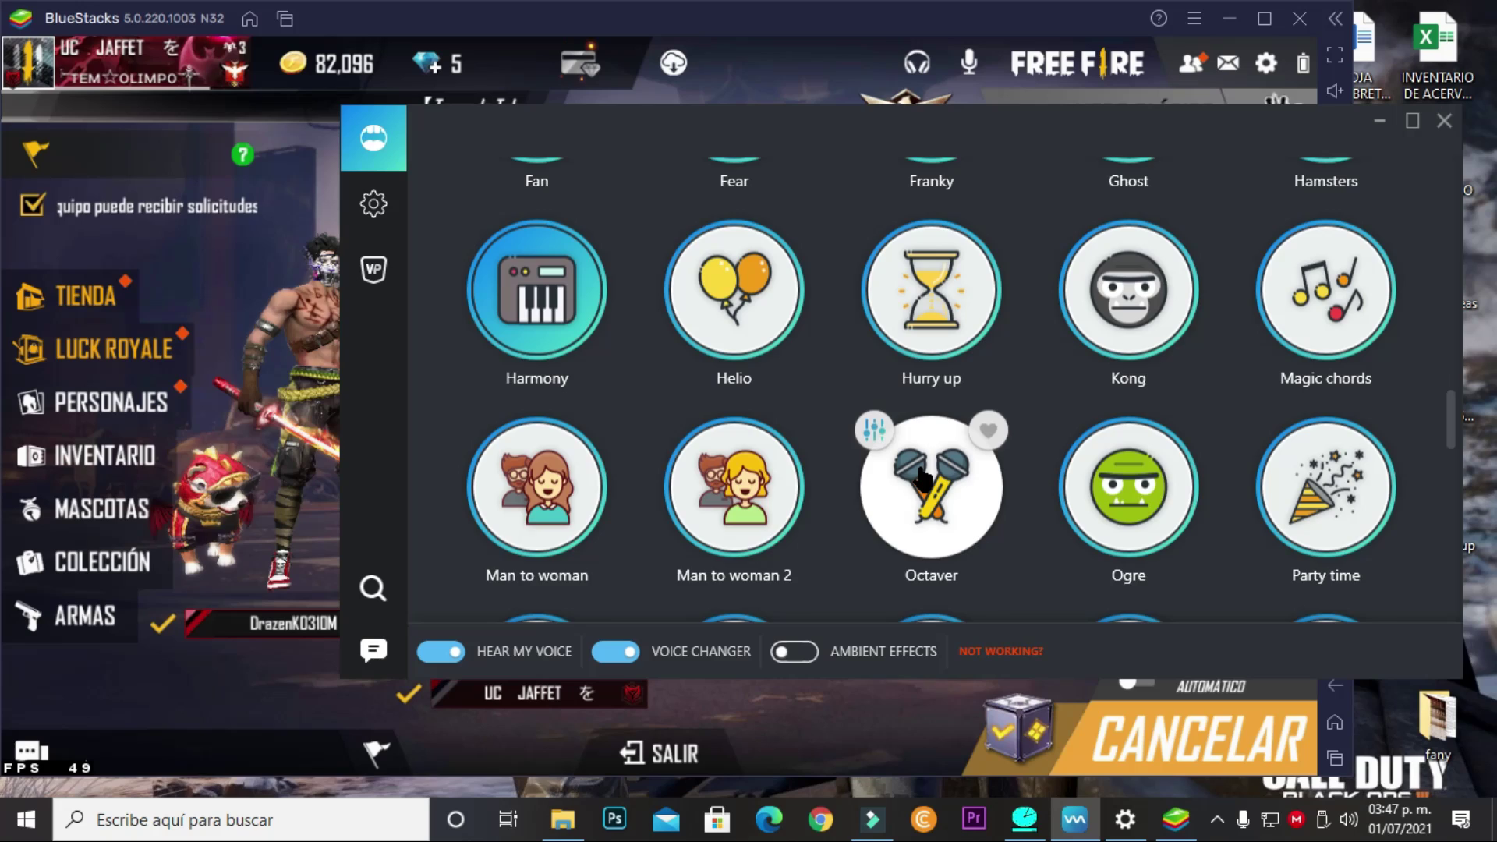